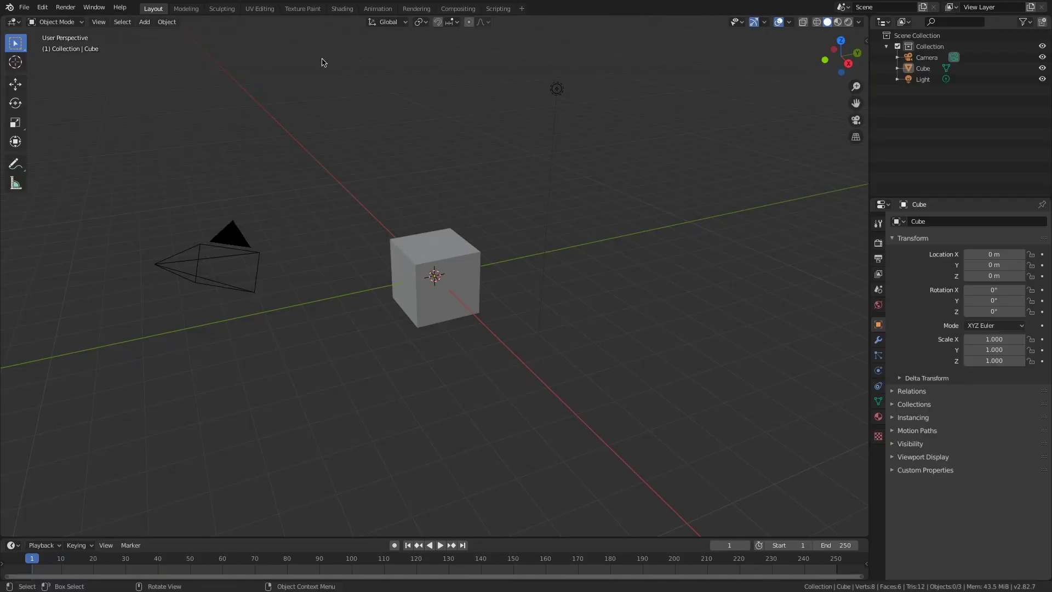
- Start a new VFX project and load footageLowRes.mp4 into the movie clip editor
left_click(26, 8)
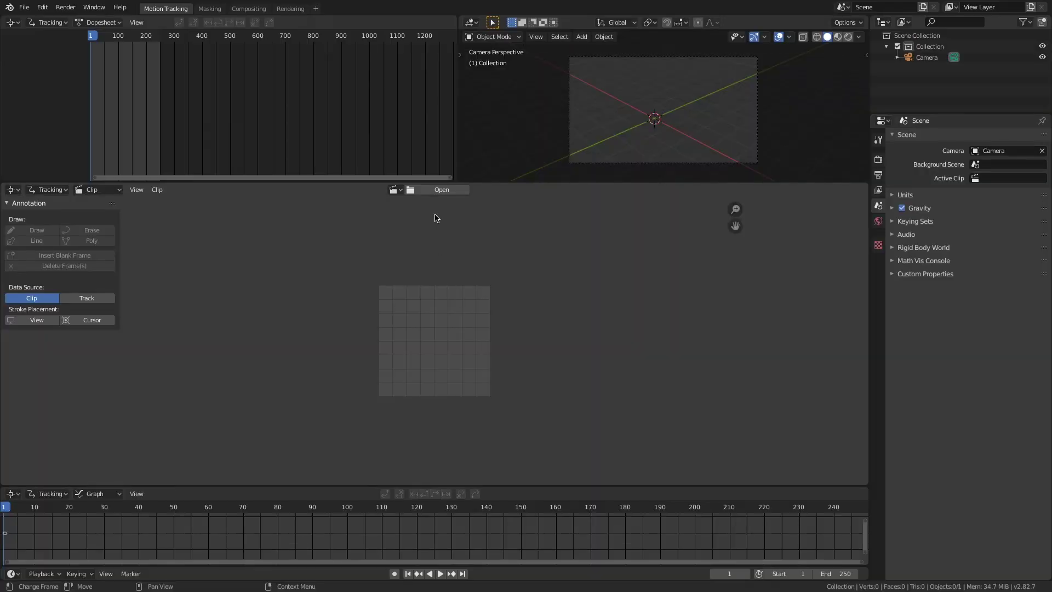
left_click(438, 191)
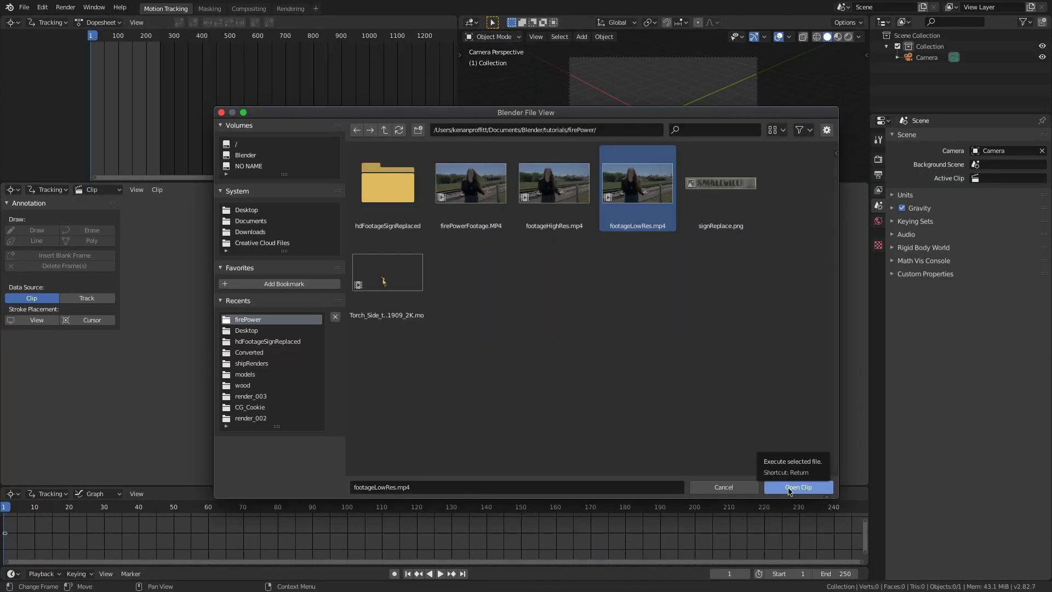
left_click(783, 485)
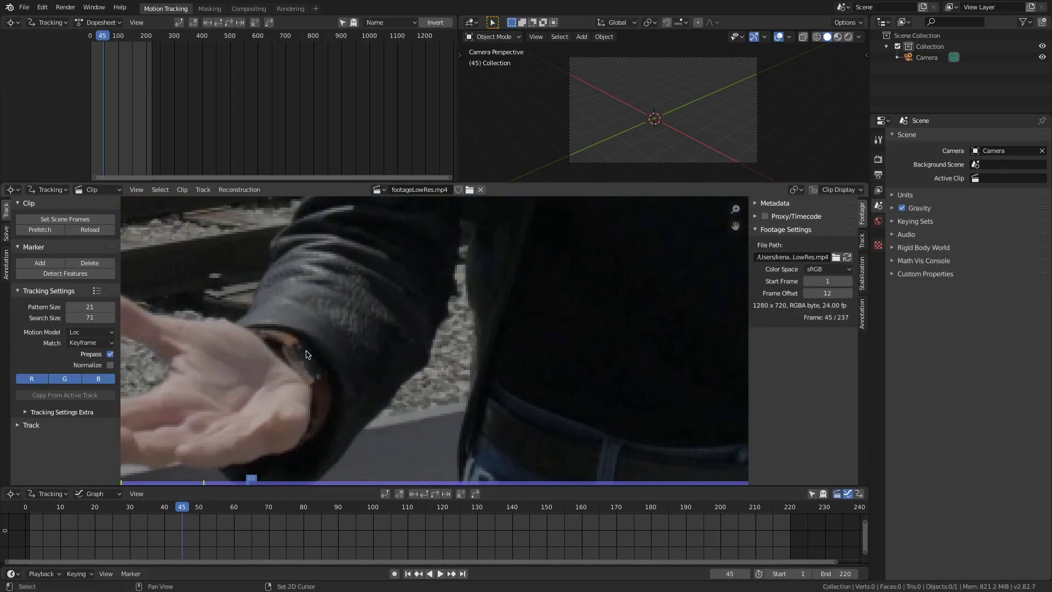
- Place a tracking marker on the watch wrist at frame 45, scaled up about 4.5 times, and track it forward
middle_click_drag(377, 335, 397, 333)
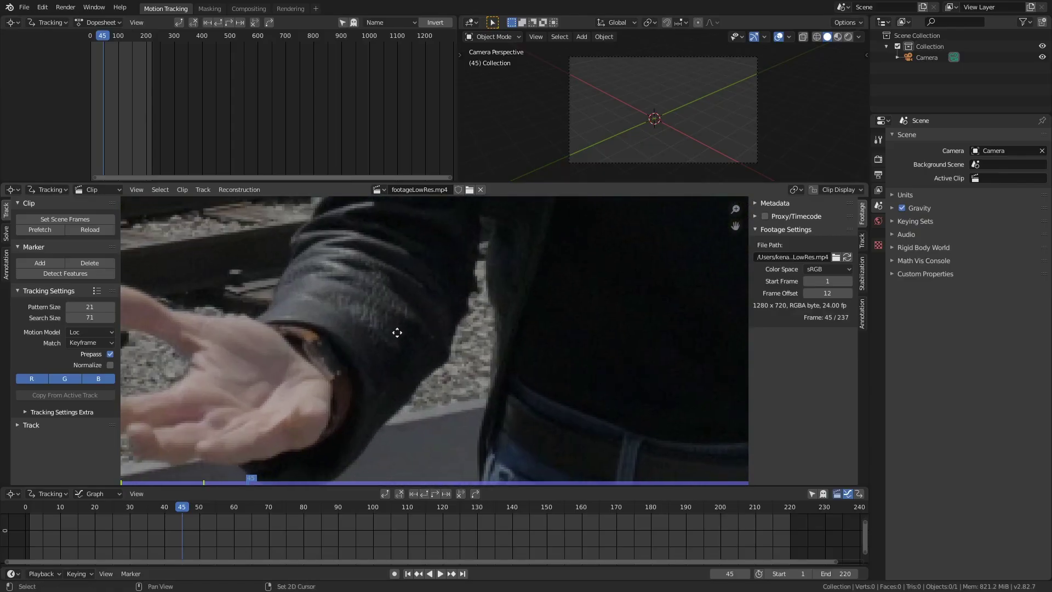
left_click(324, 366, "ctrl")
scroll(382, 373, "down", 3)
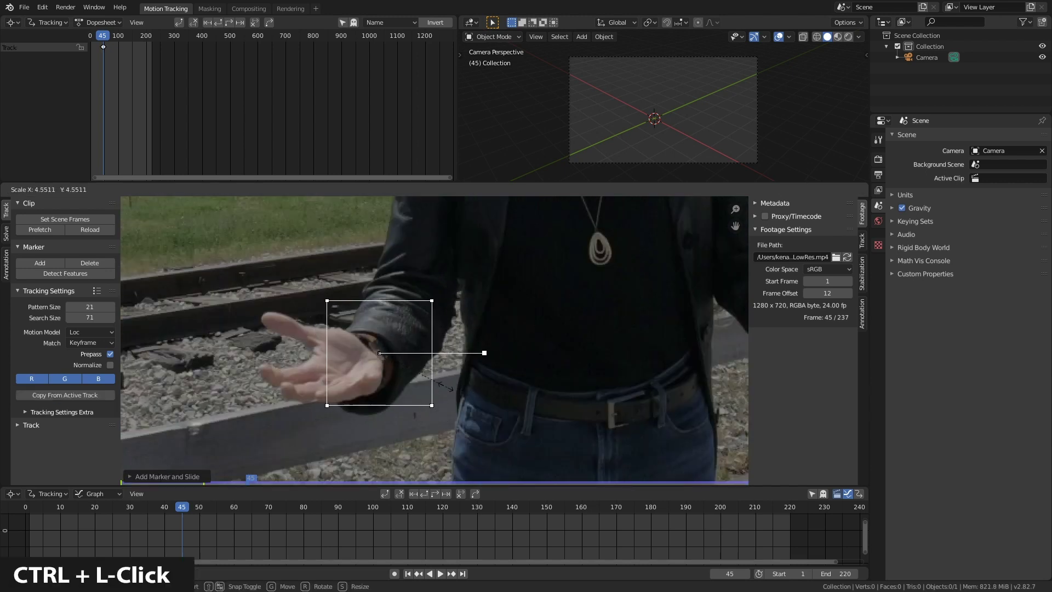
scroll(442, 388, "down", 3)
key("ctrl+t")
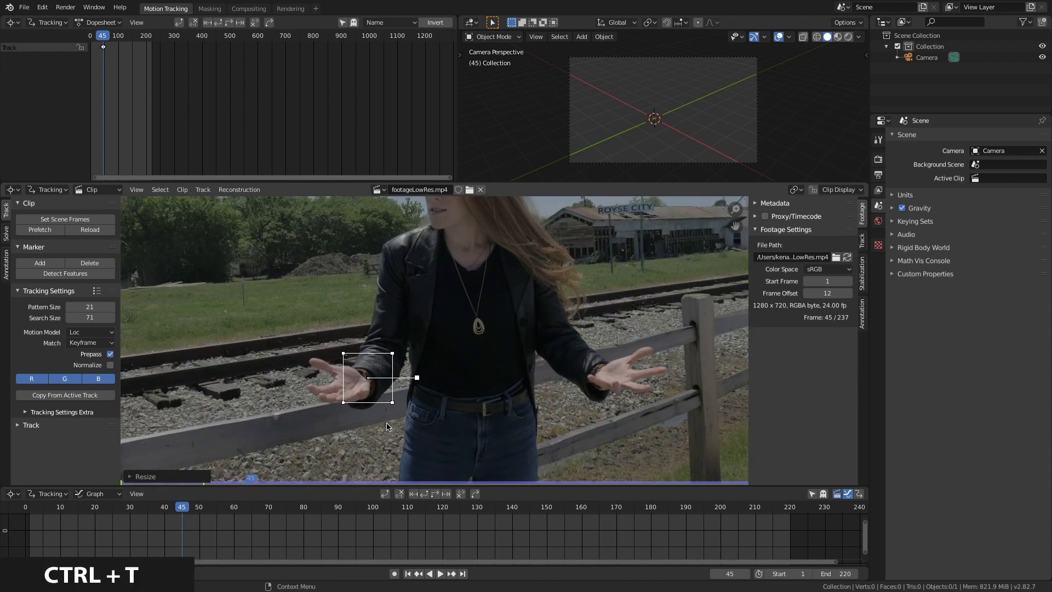
scroll(435, 405, "down", 1)
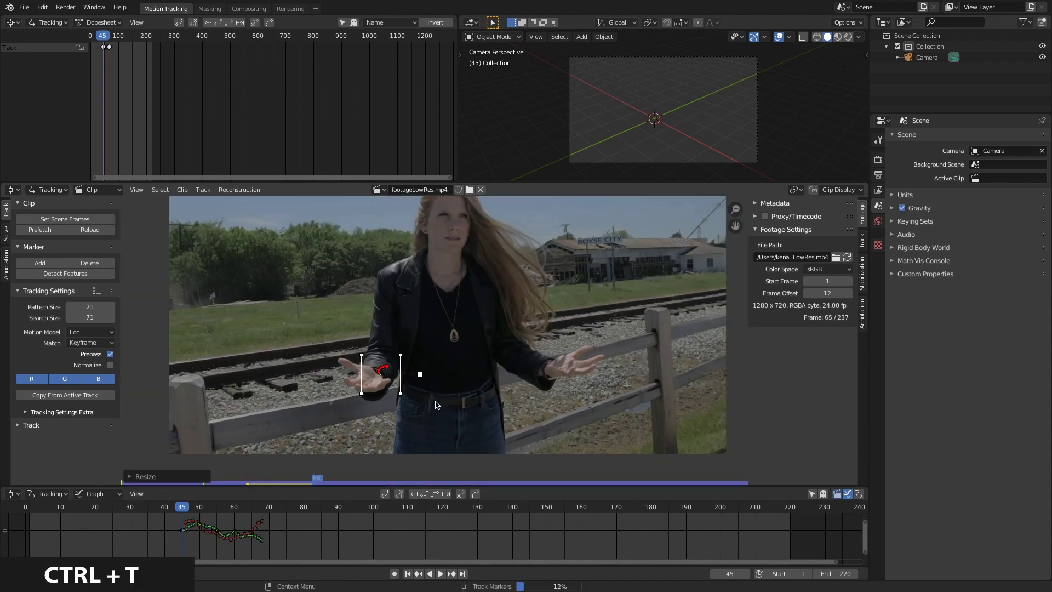
- Reposition the wrist marker at frame 69 and continue tracking it forward
scroll(436, 404, "up", 4)
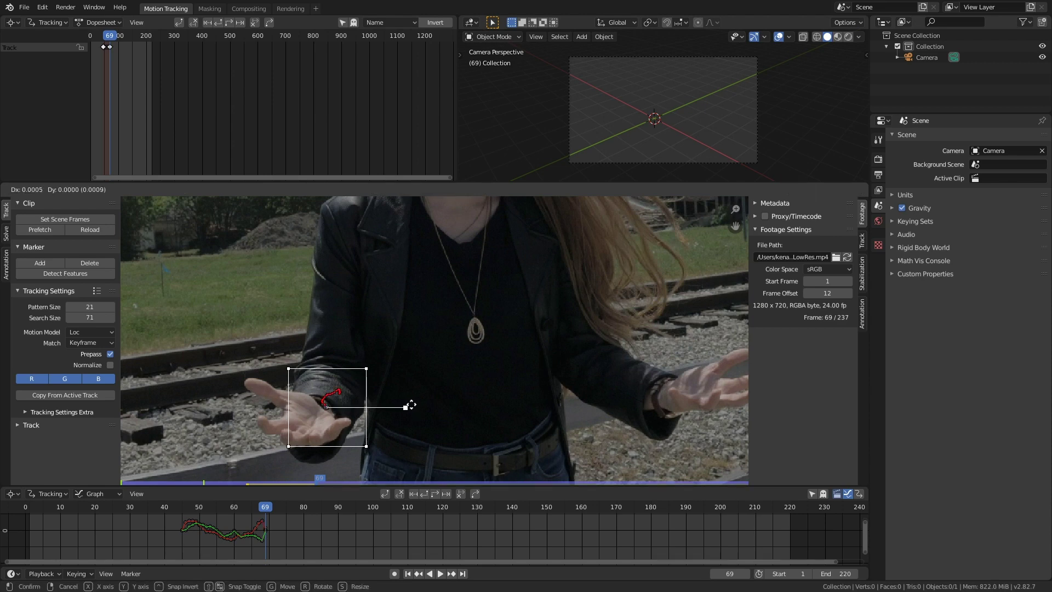
left_click(412, 406)
key("ctrl+t")
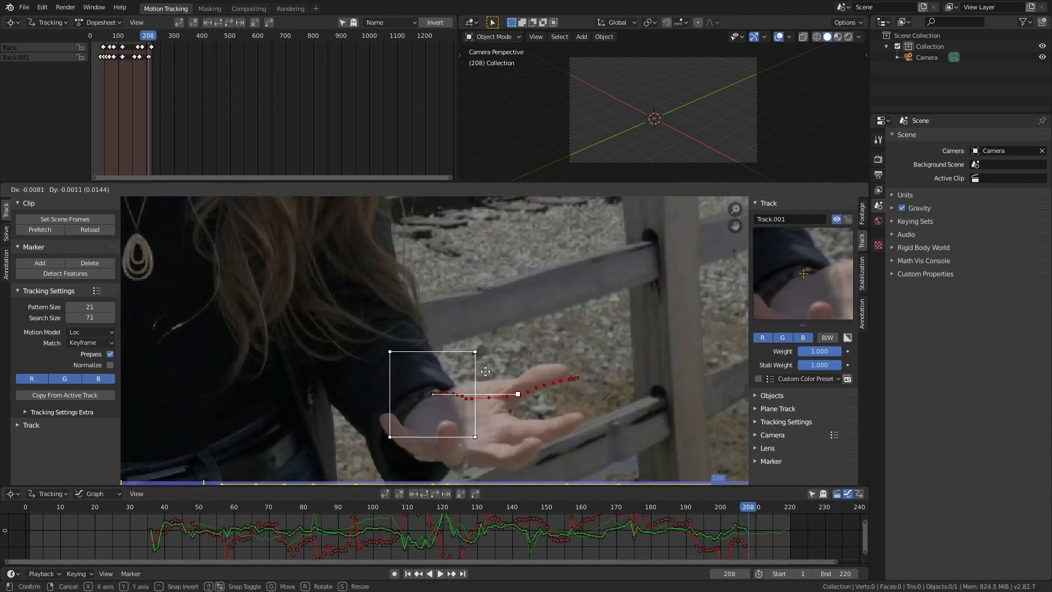
- Play back the footage to check how well both markers follow the wrists
left_click(720, 510)
key("space")
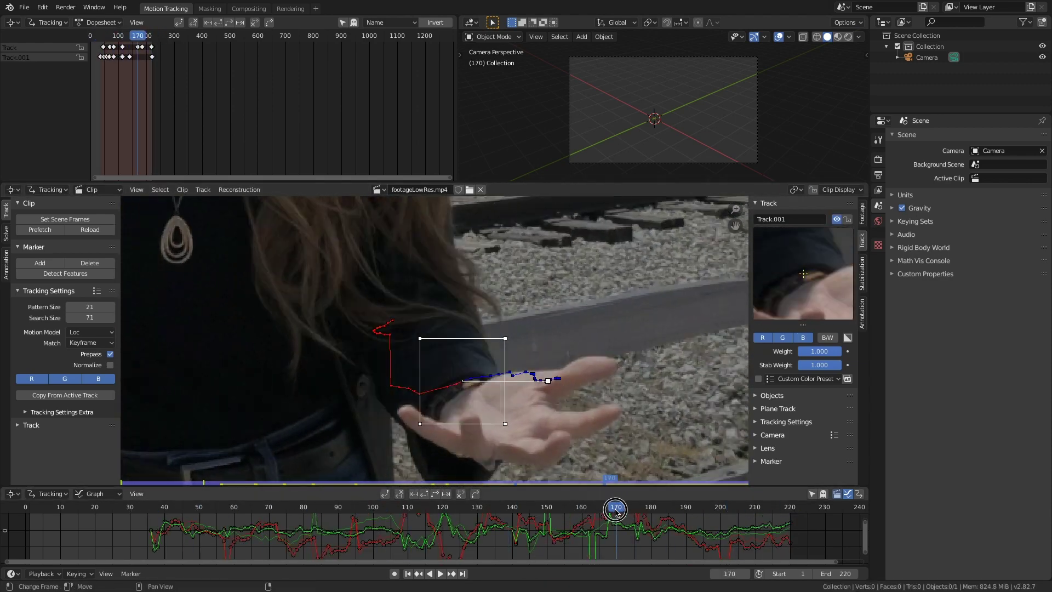
key("Home")
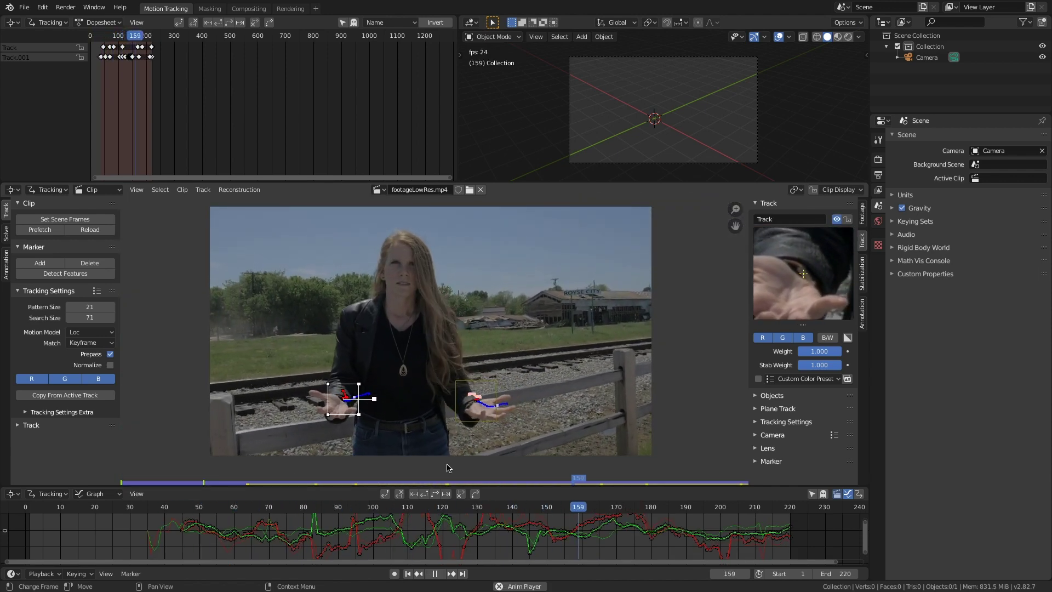
left_click(436, 573)
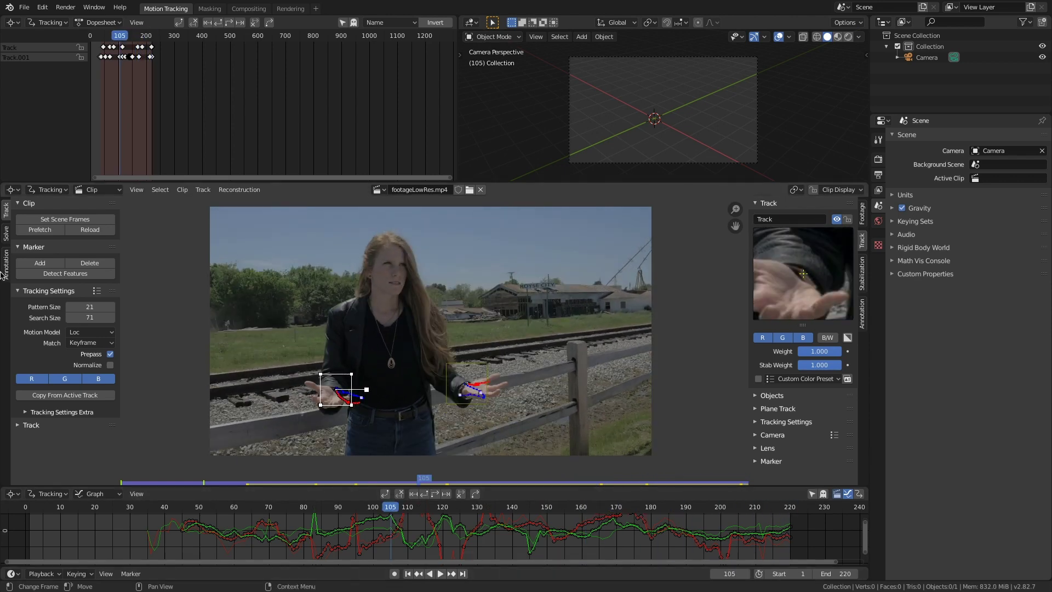
- Link an empty to each of the two wrist tracks
left_click(6, 234)
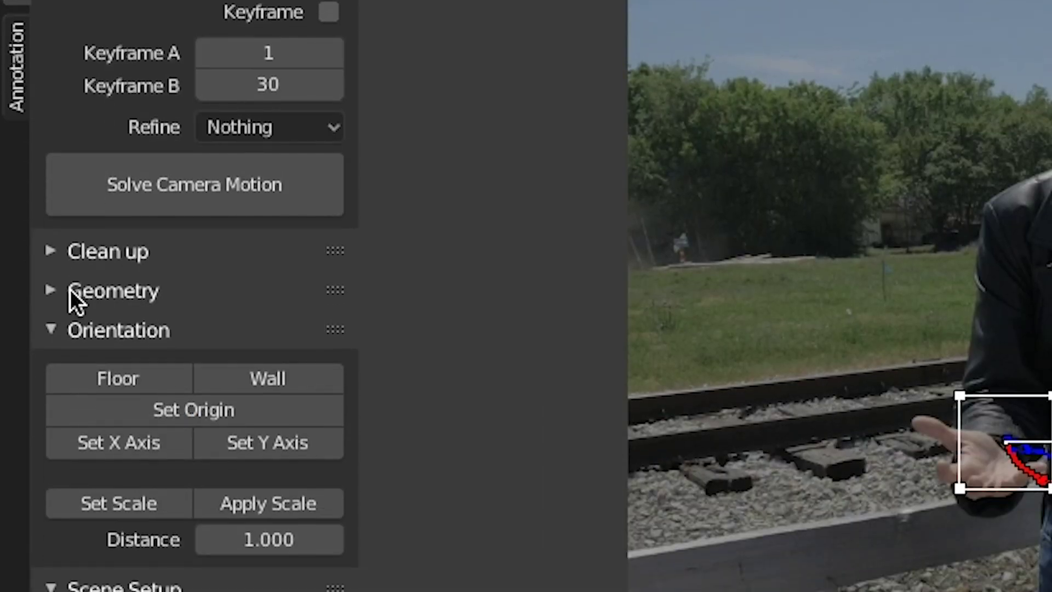
left_click(77, 293)
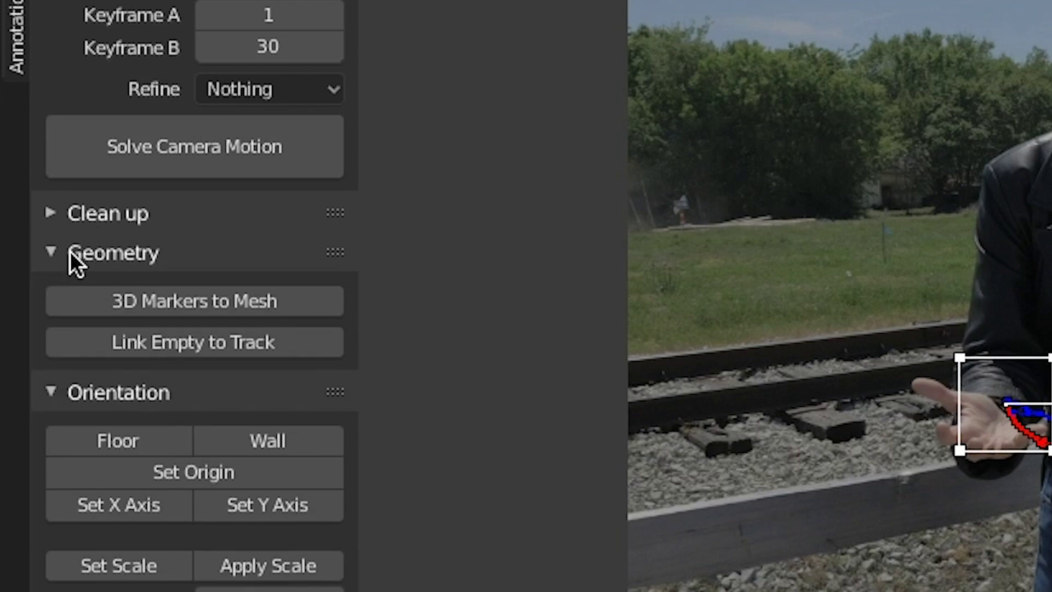
left_click(174, 340)
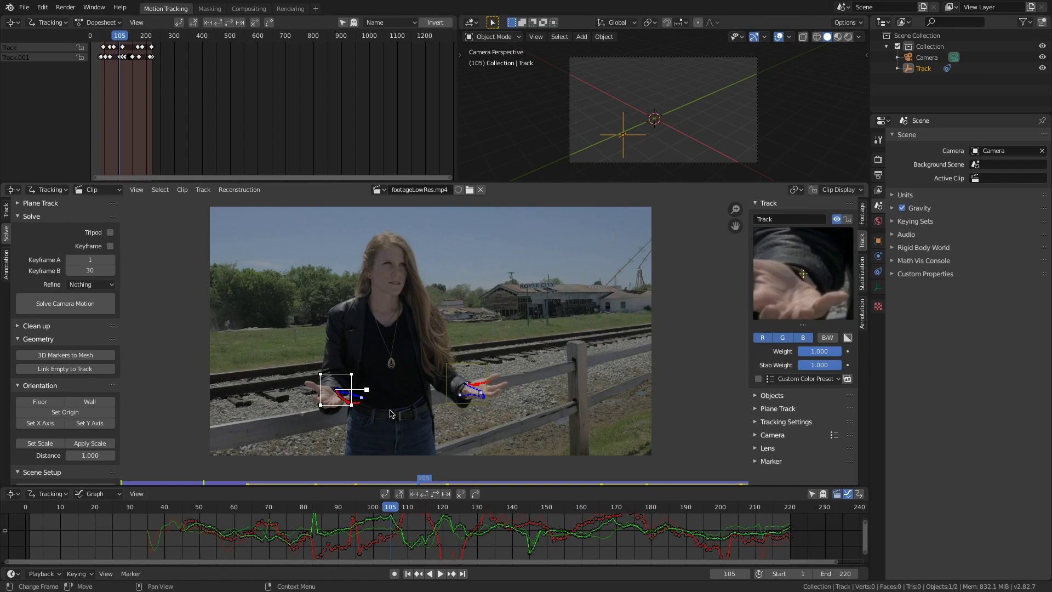
left_click(447, 382)
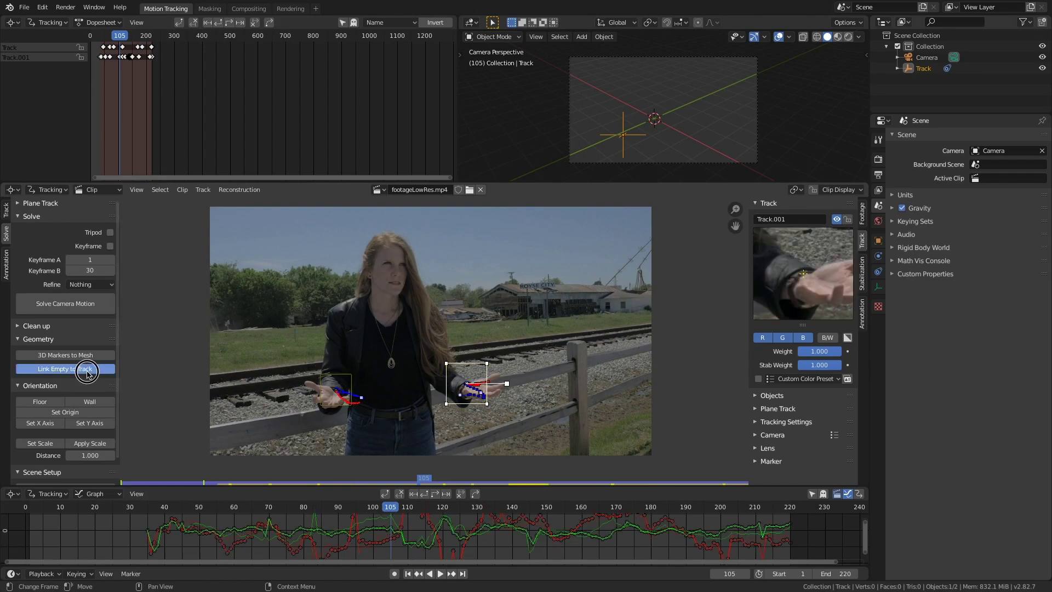
- Add a general Layout workspace to the project
left_click(315, 8)
mouse_move(285, 25)
left_click(382, 51)
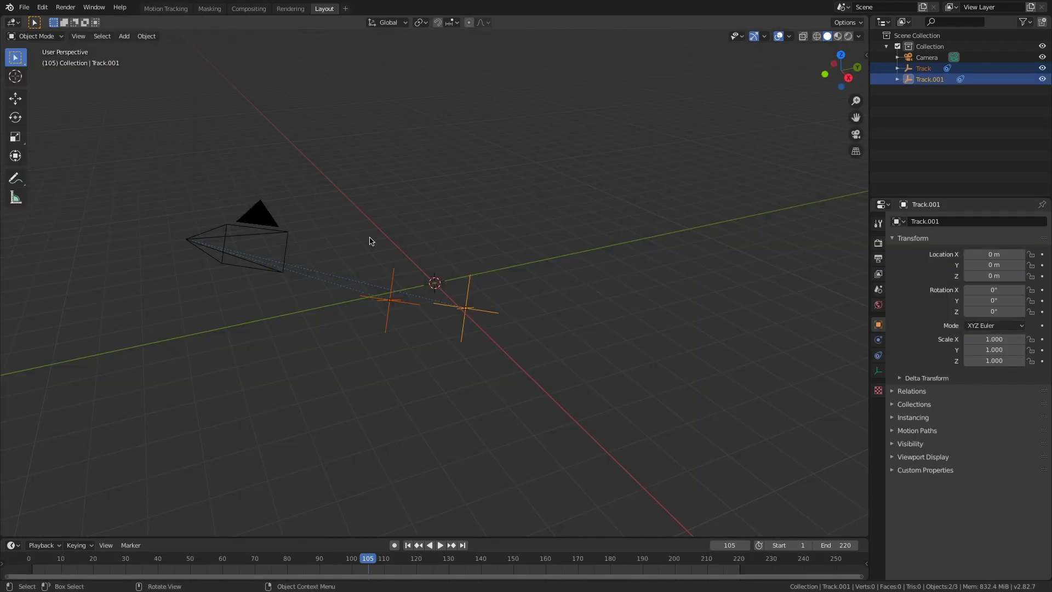
- Set the camera's Y location to -20 m and look through the camera
middle_click_drag(377, 256, 347, 251)
left_click(134, 201)
key("n")
key("grave")
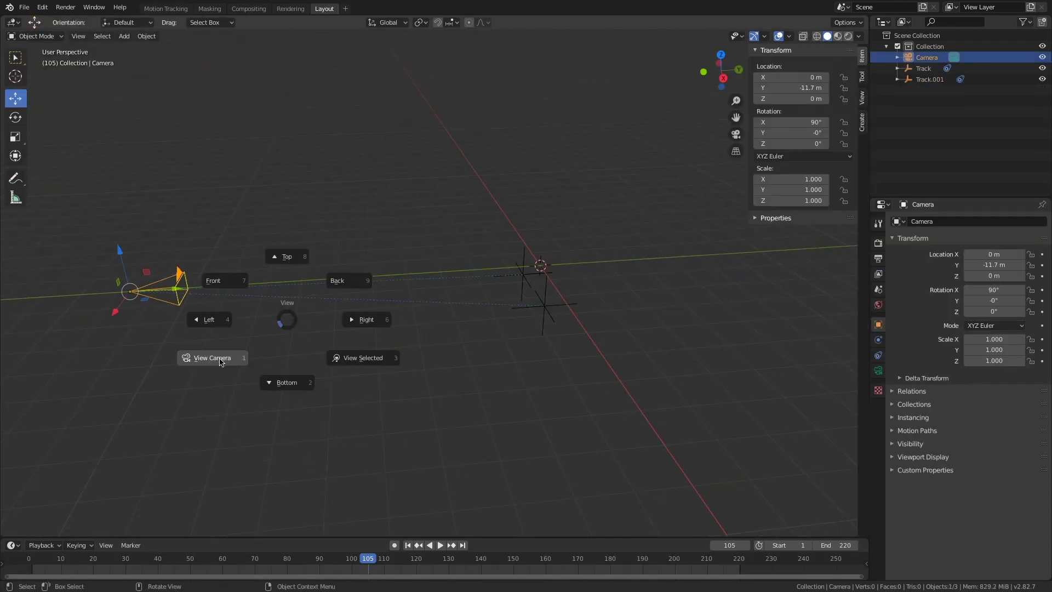
left_click(219, 359)
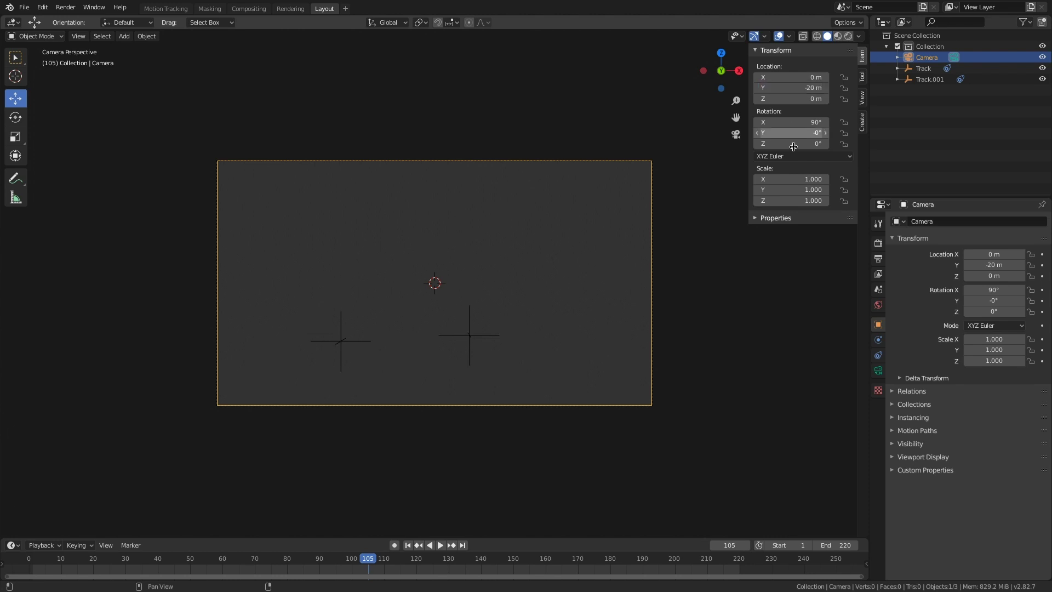
- Check the motion of the camera-linked empties from an outside angle during playback, and return to the camera view
middle_click_drag(792, 299, 678, 307)
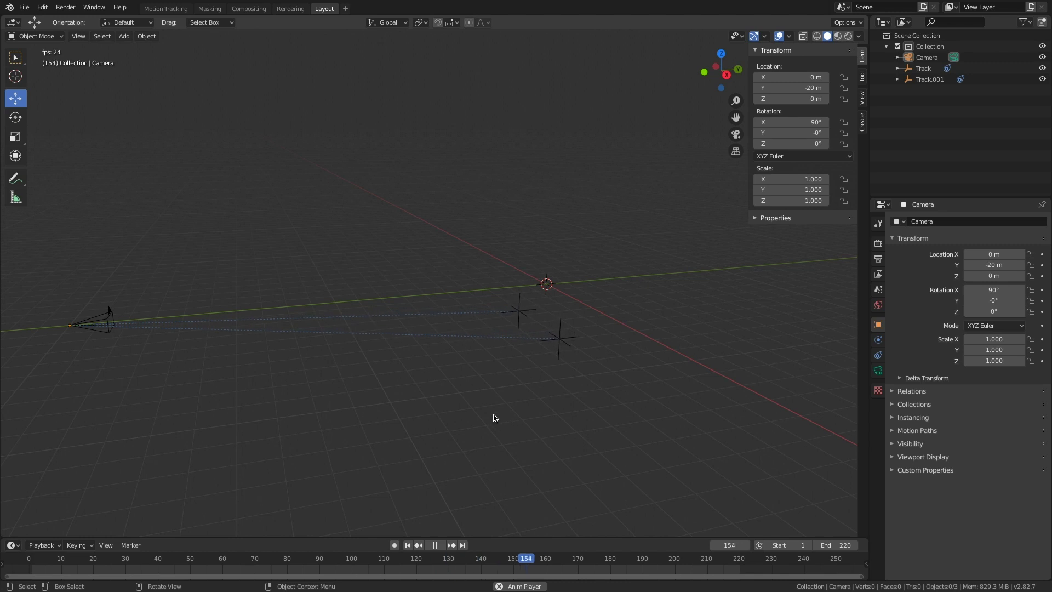
key("space")
key("grave")
left_click(423, 355)
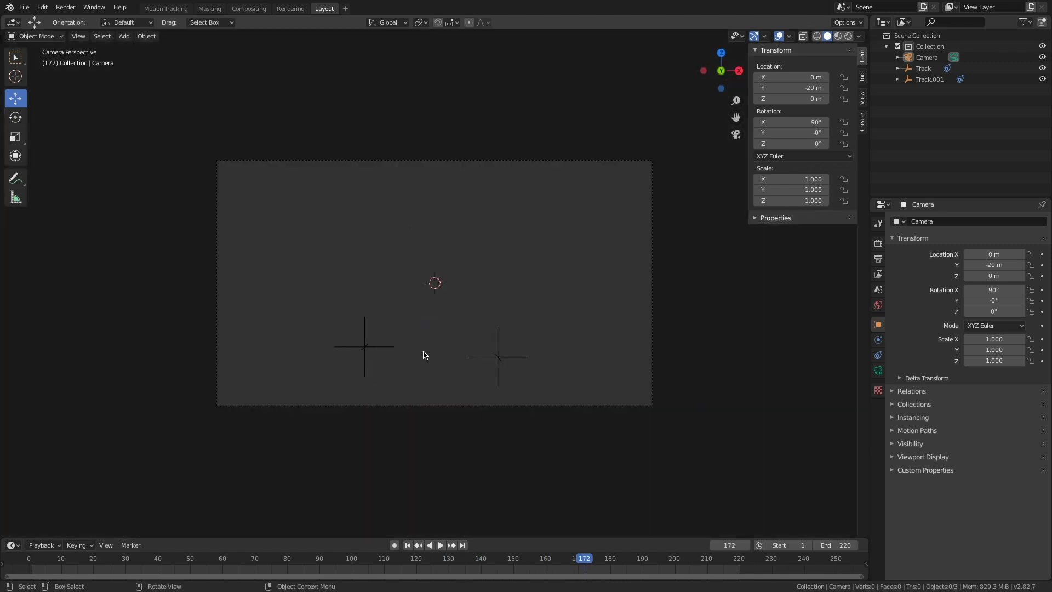
- Enable the camera's background images and add footageLowRes.mp4 as a movie clip background
left_click(878, 371)
left_click(901, 399)
left_click(892, 398)
left_click(968, 416)
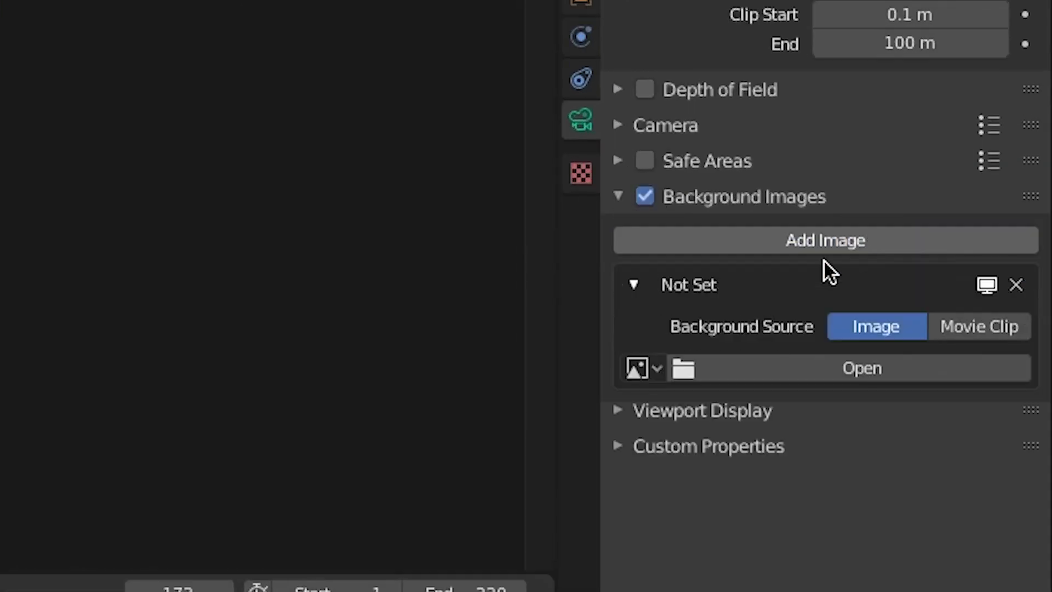
left_click(1012, 448)
left_click(901, 478)
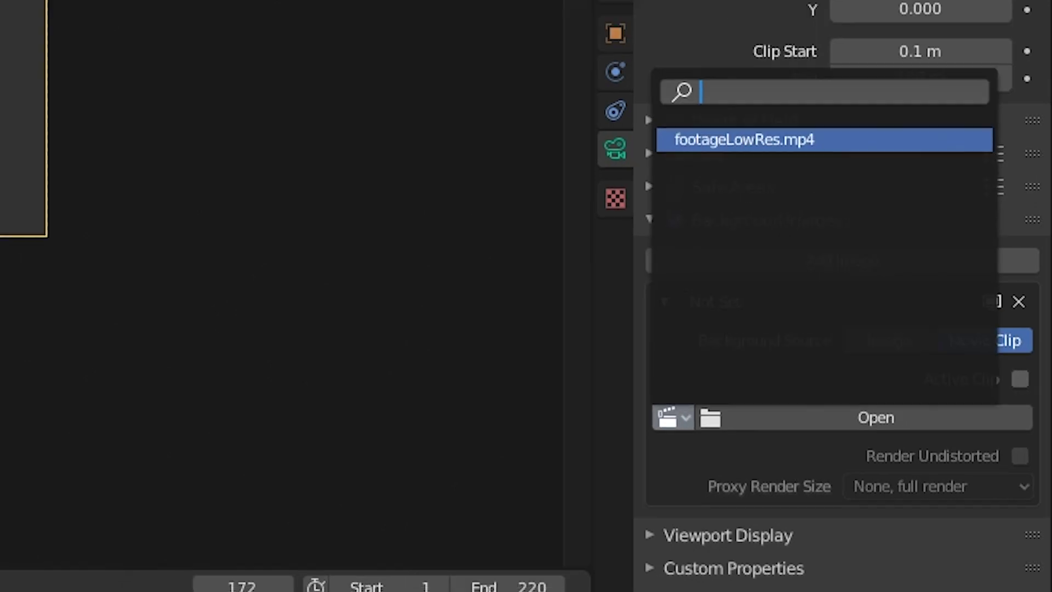
left_click(695, 115)
- Play the scene in camera view to check that the empties follow the hands in the background footage
scroll(489, 359, "up", 2)
key("space")
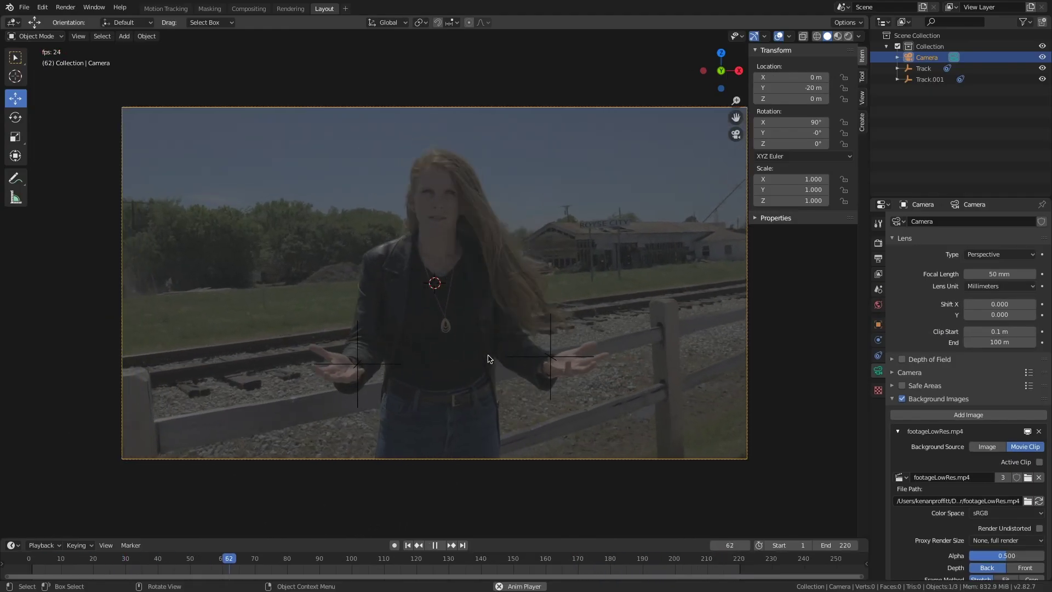
key("n")
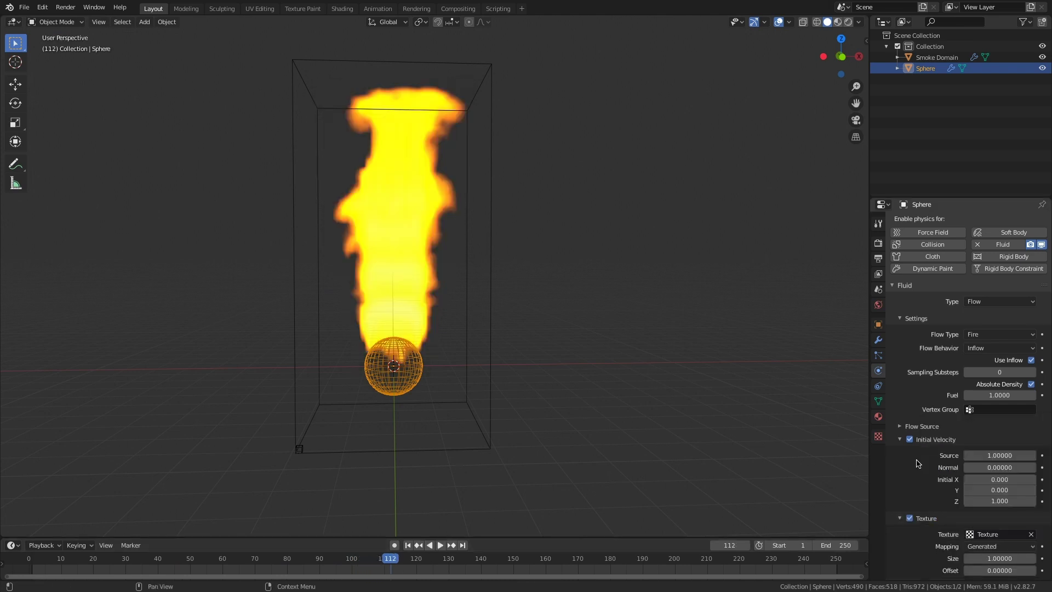
- Play the fire simulation from its start to examine the flames inside the smoke domain
key("shift+Left")
key("i")
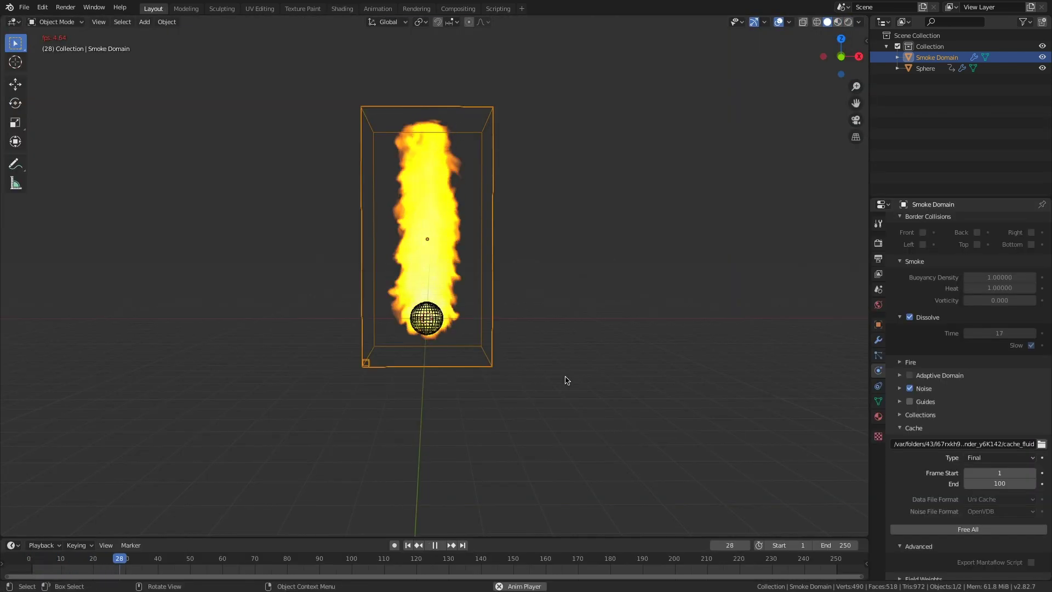
key("z")
left_click(531, 273)
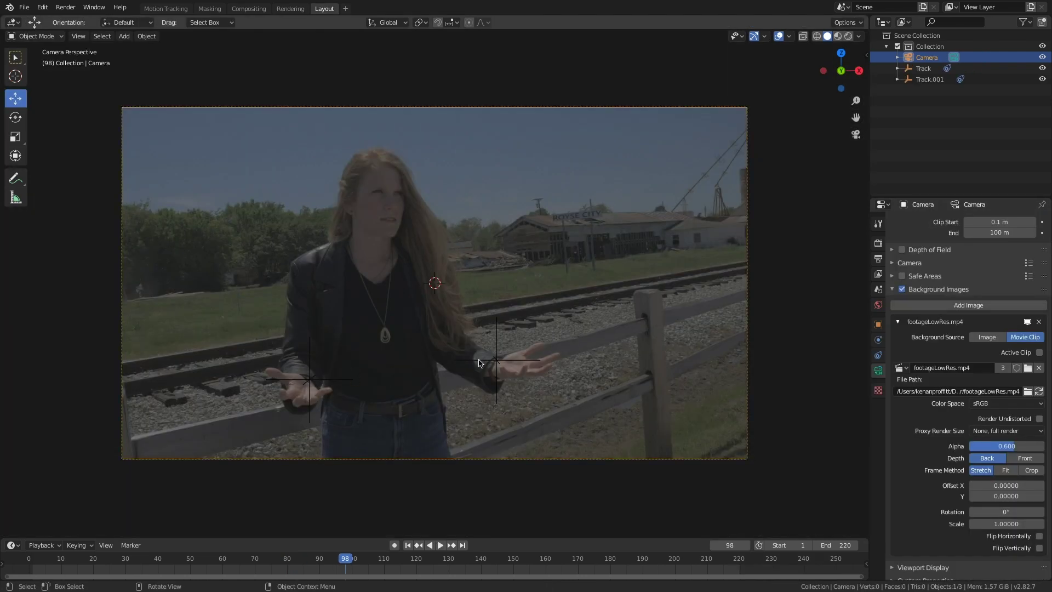
- Snap the 3D cursor to the Track.001 empty at the woman's left wrist
left_click(496, 360)
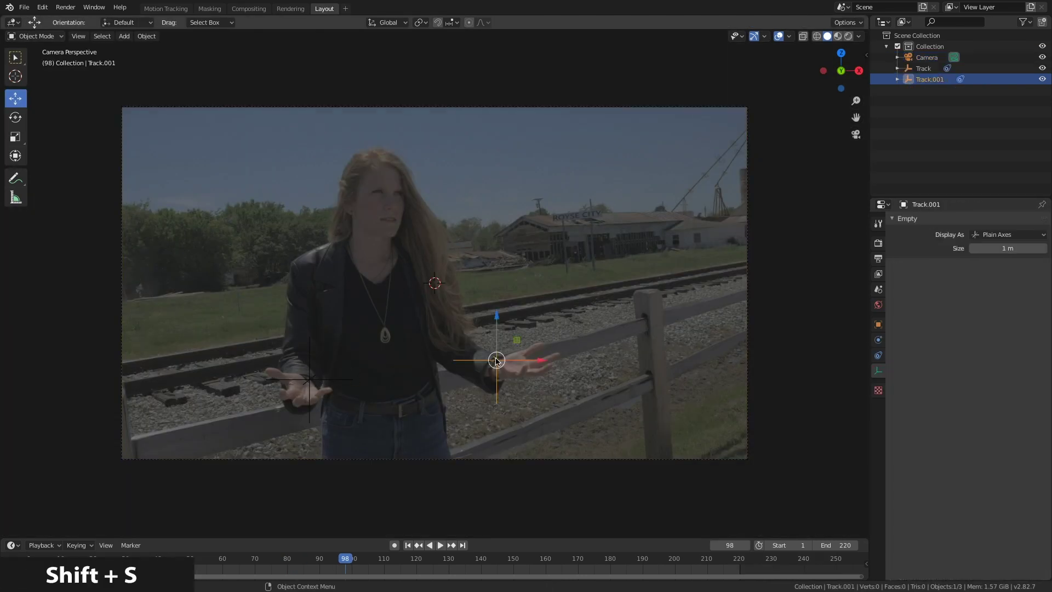
key("shift+s")
left_click(494, 416)
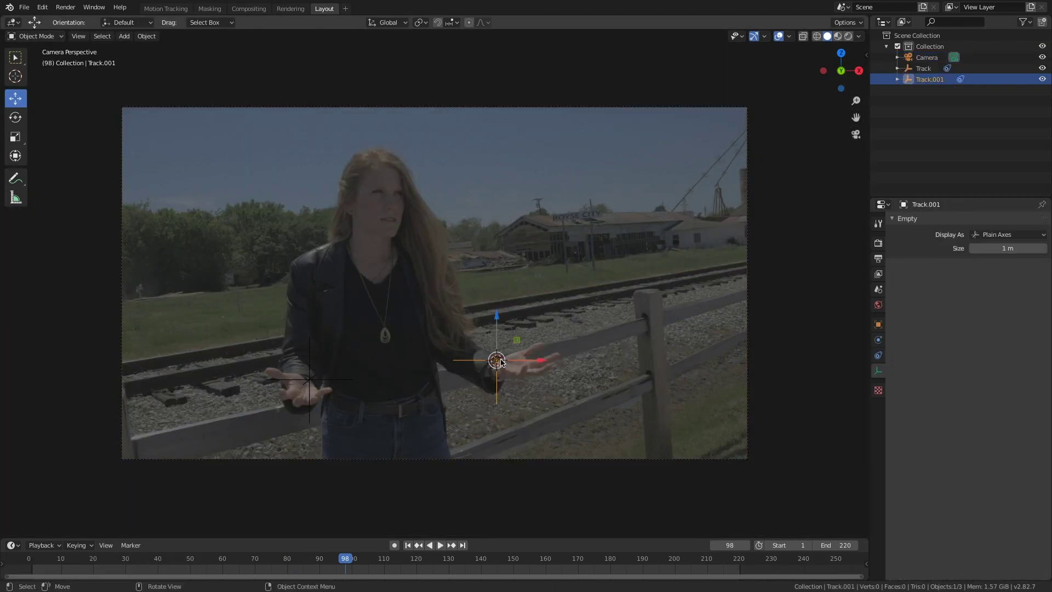
- Import Torch_Side_to_Side_4_1909_2K as an image plane with an Emit material of strength 2 and Camera Relative dimensions
key("shift+a")
mouse_move(502, 363)
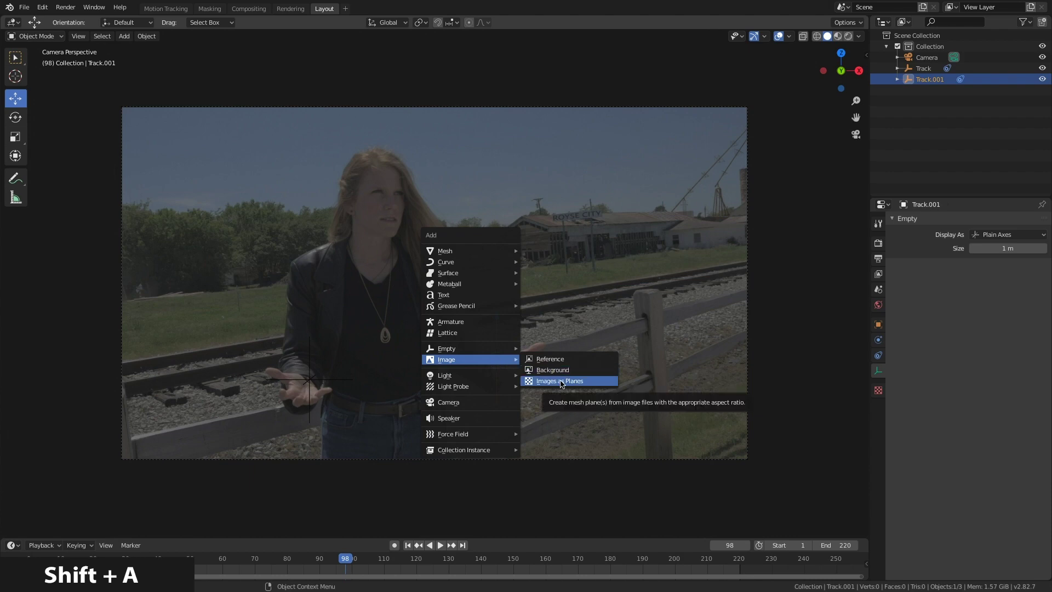
left_click(602, 382)
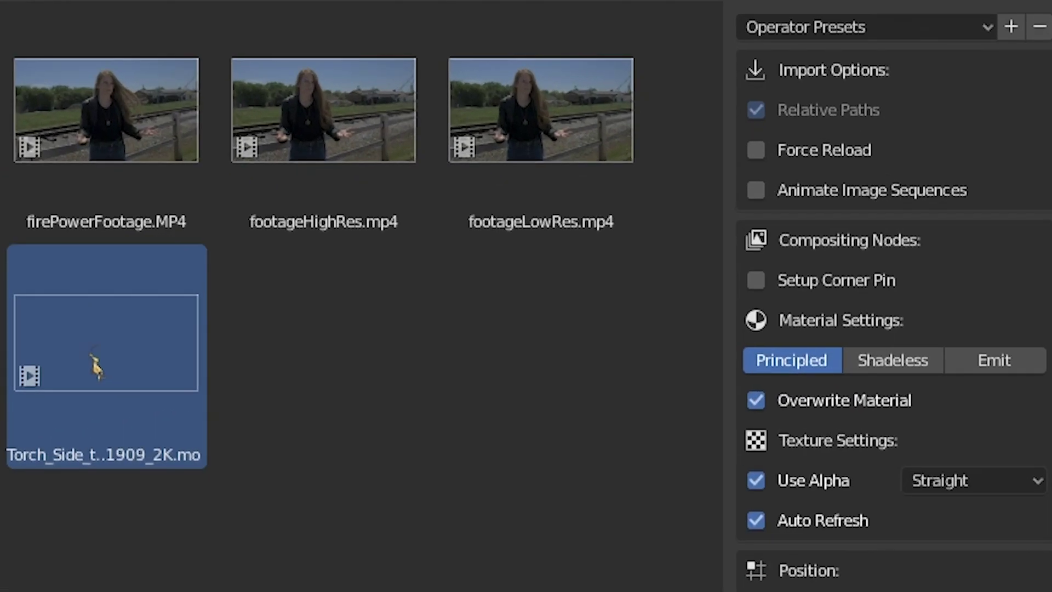
left_click(1015, 366)
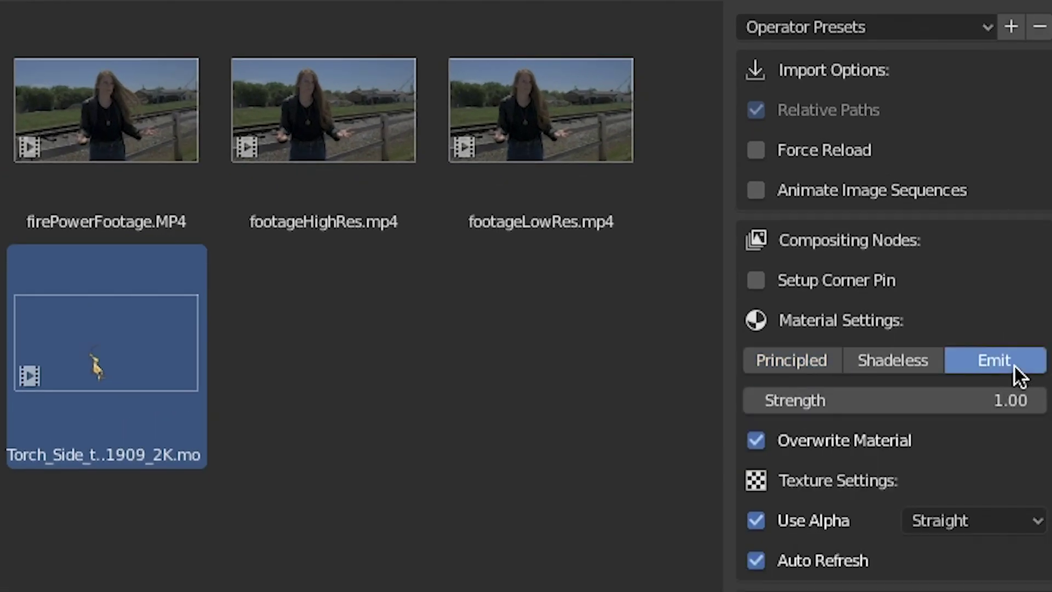
left_click(923, 409)
type("2")
key("Return")
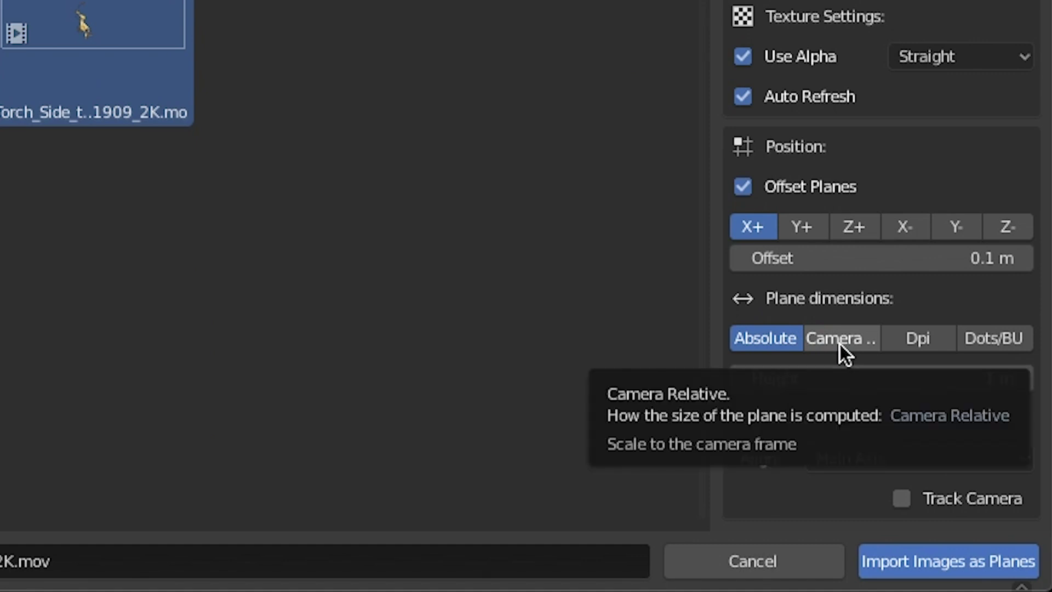
left_click(840, 343)
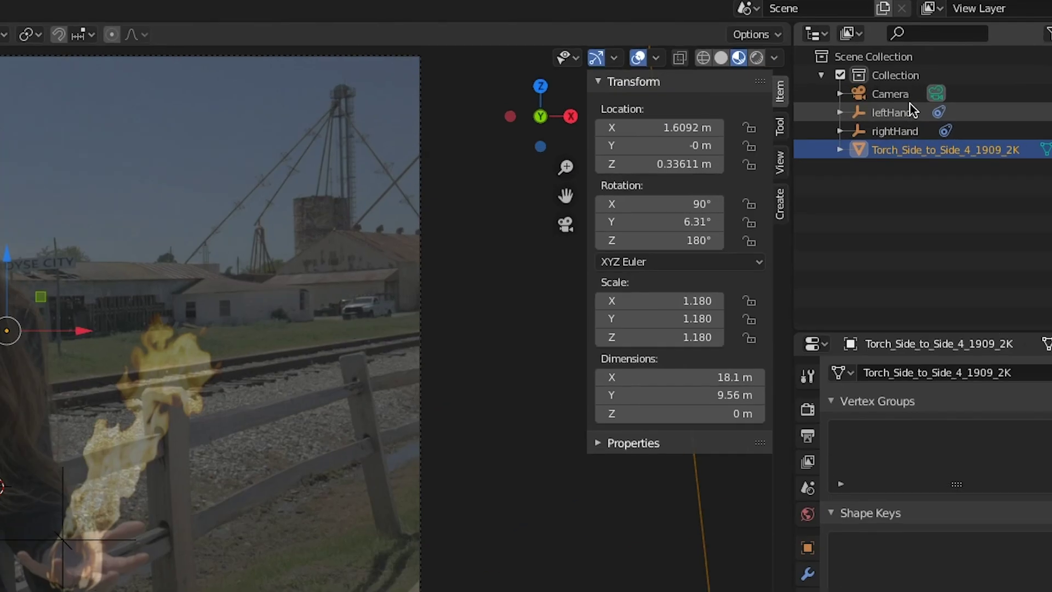
- Parent the torch fire plane to the leftHand empty, keeping its transform, and play the animation to check the attachment
left_click(937, 68, "ctrl")
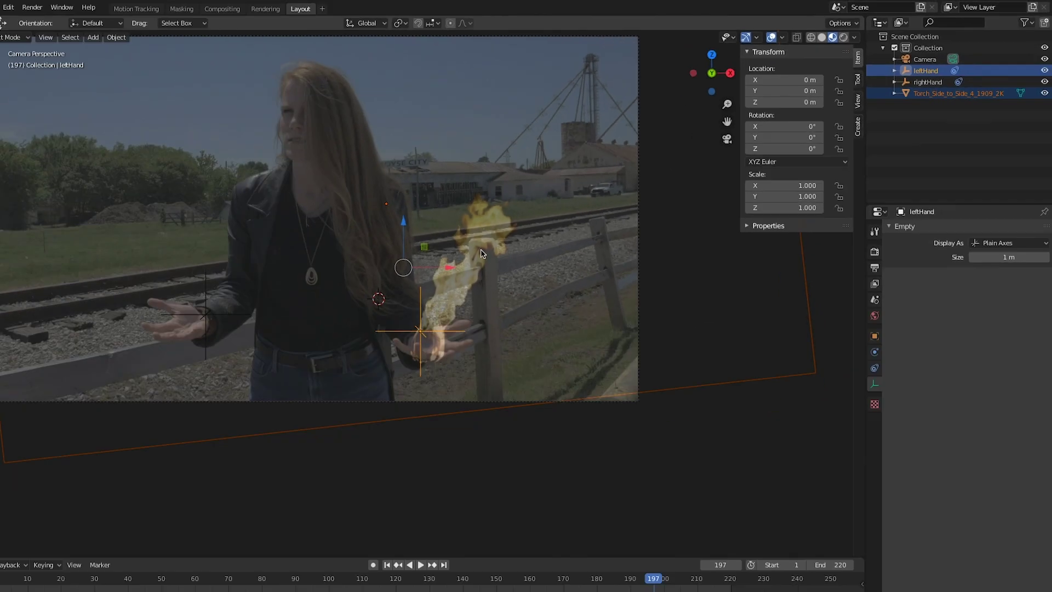
key("ctrl+p")
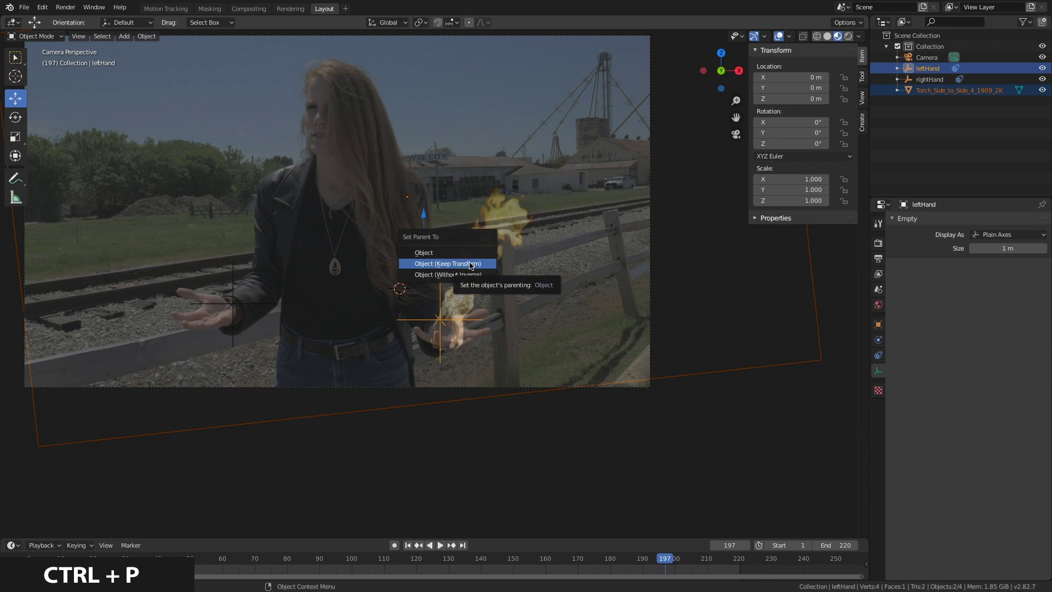
left_click(471, 265)
key("space")
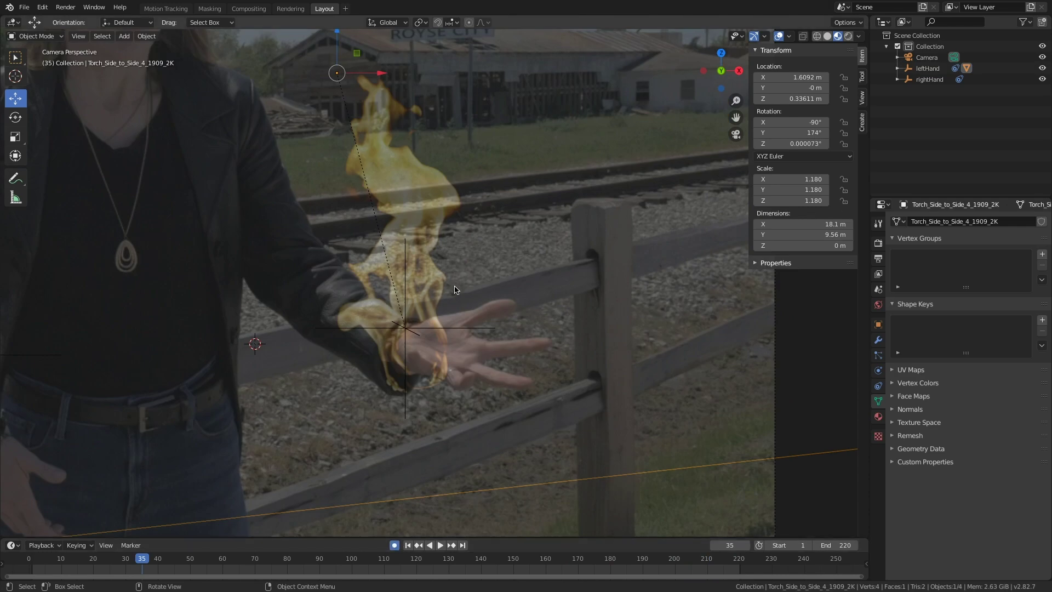
- At frame 35, move the fire plane over the woman's left palm and shrink it to a scale of about 0.292
key("g")
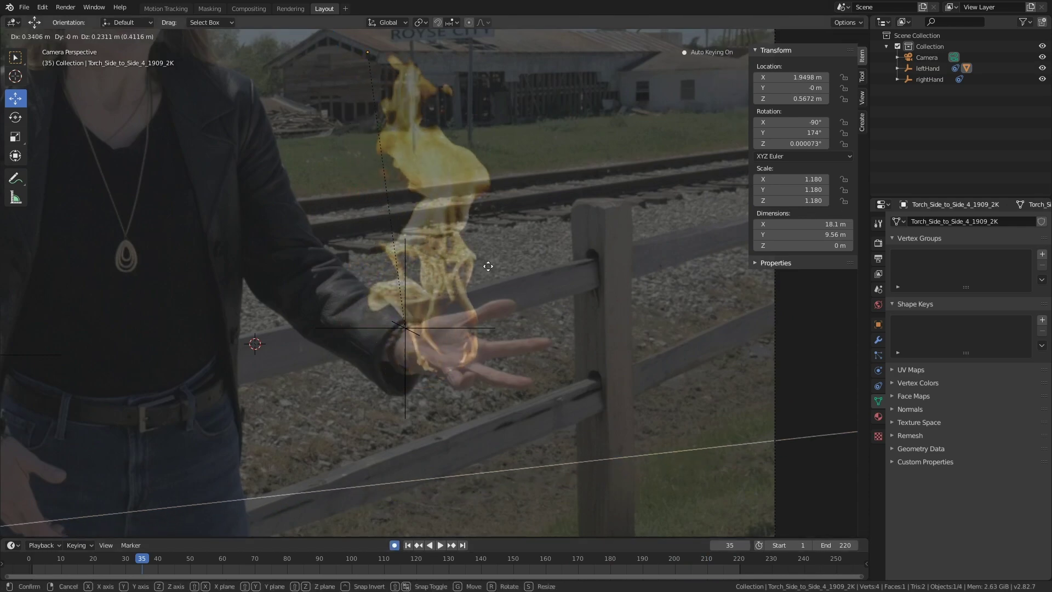
left_click(492, 262)
scroll(517, 324, "down", 2)
scroll(554, 327, "up", 1)
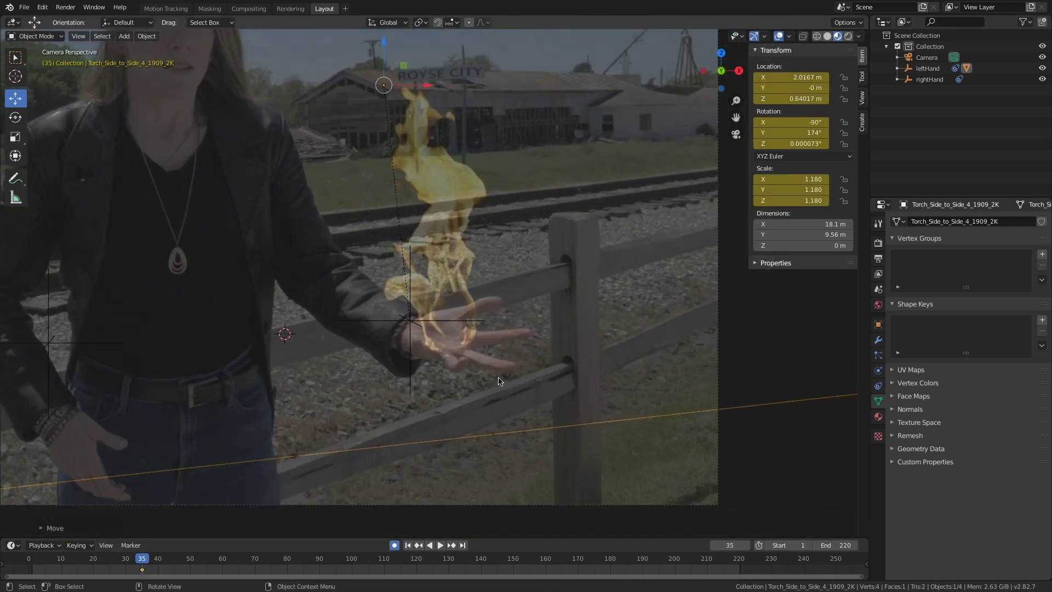
scroll(500, 381, "up", 2)
key("s")
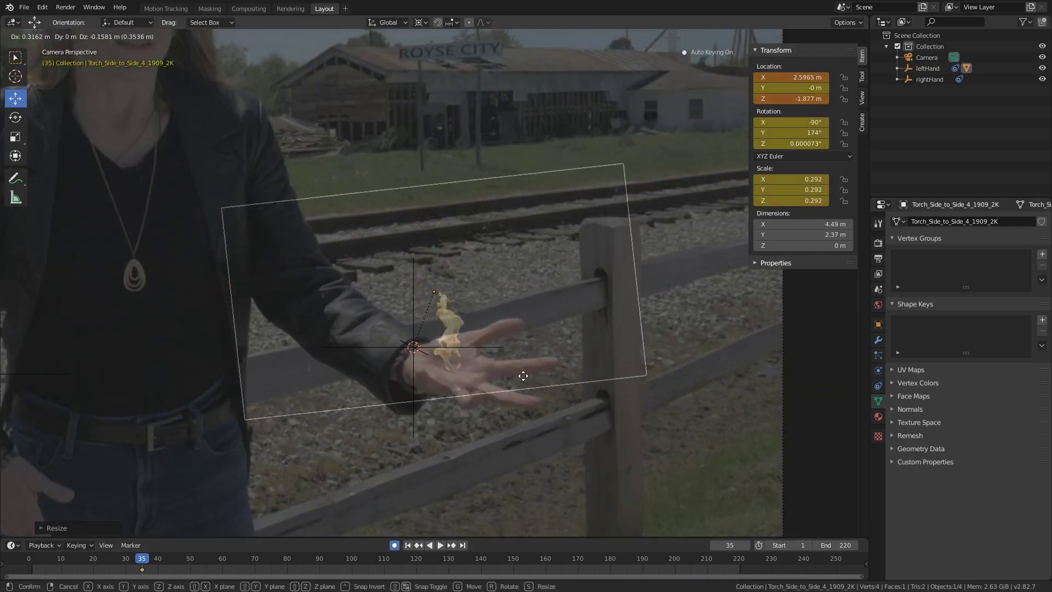
left_click(524, 374)
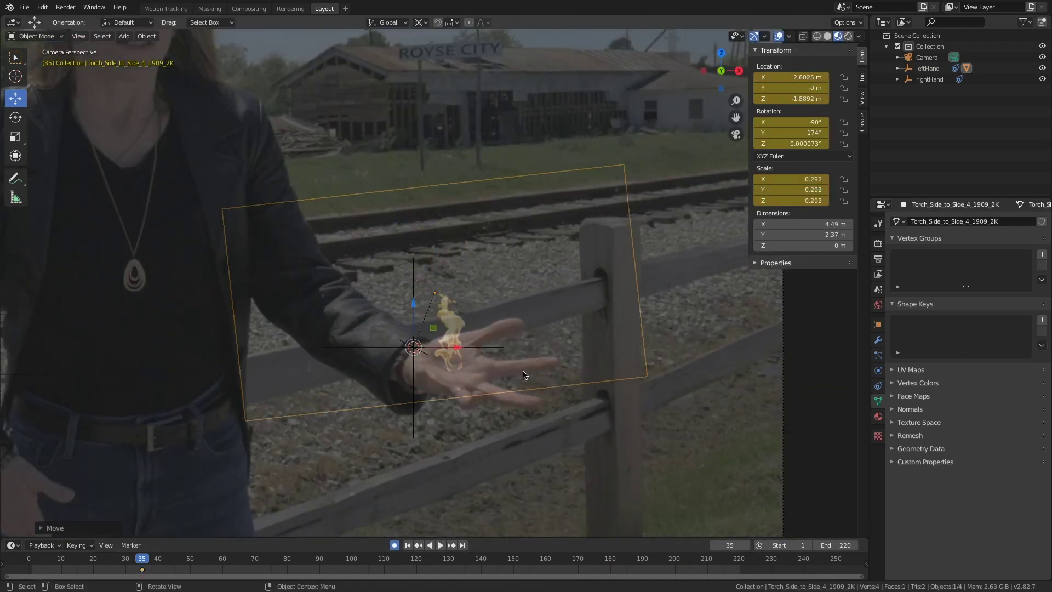
- Shrink the fire to a scale of about 0.084 at frame 35, rotate it to about 183° on Y and centre it on the palm
key("s")
left_click(510, 364)
key("g")
left_click(520, 366)
key("r")
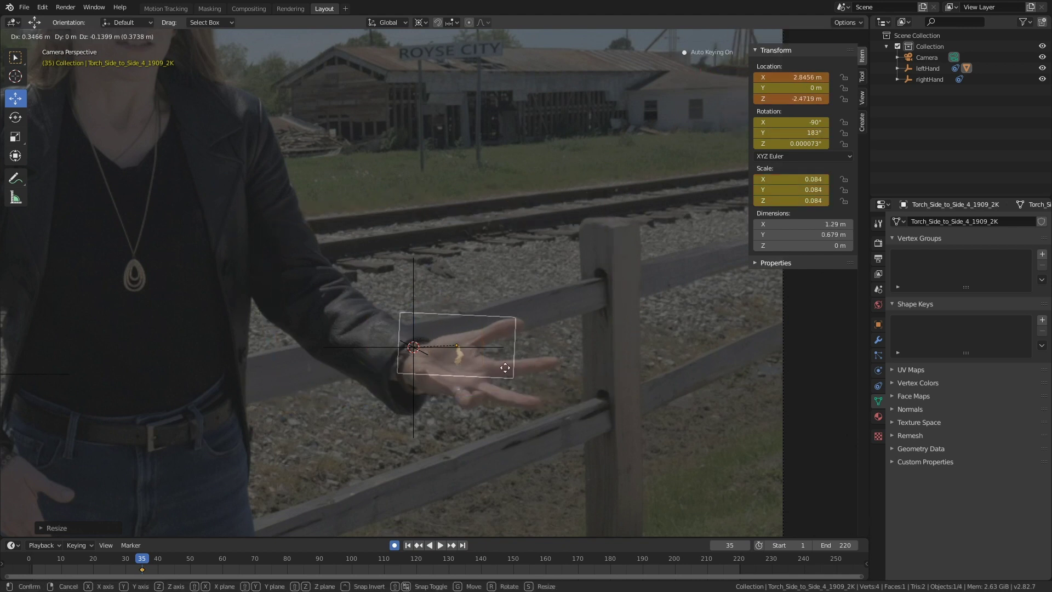
scroll(499, 367, "up", 3)
middle_click_drag(504, 374, 491, 341, "shift")
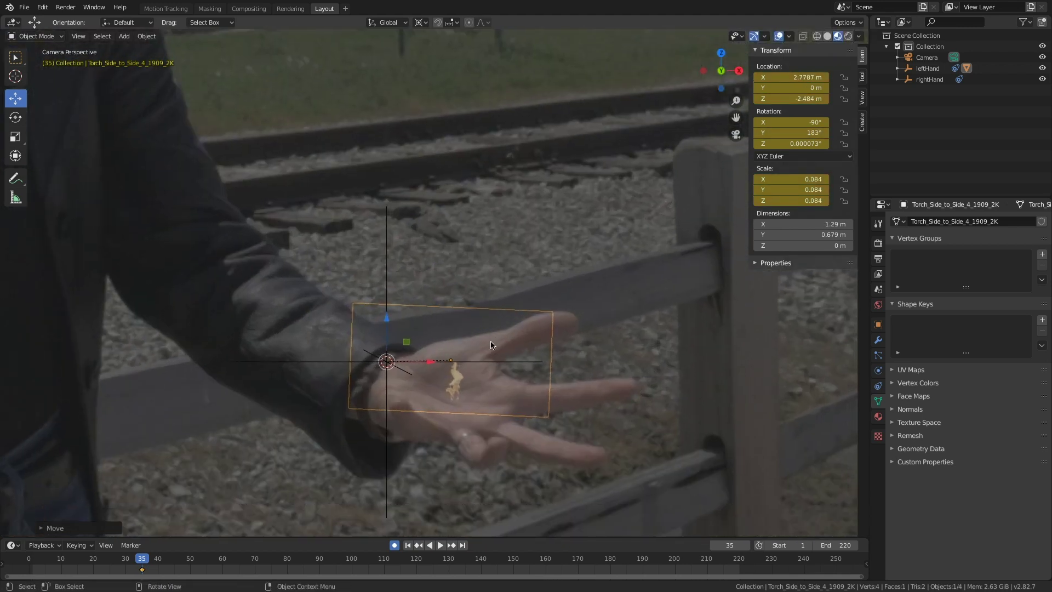
- At frame 37, enlarge the left-hand fire and move it so the flame rises above the palm
key("Right")
scroll(490, 346, "down", 3)
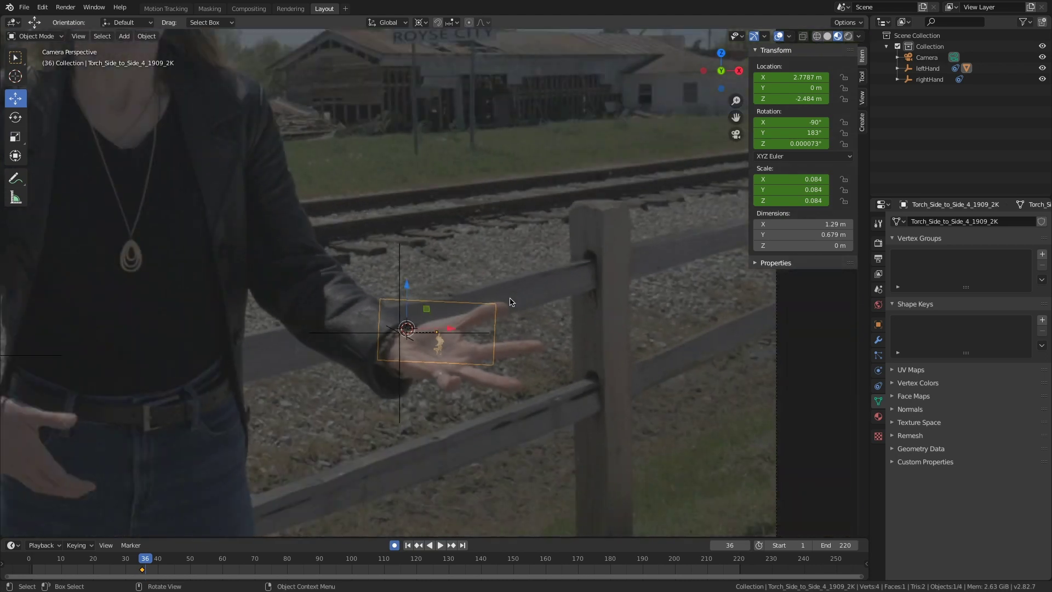
key("Right")
left_click(767, 307)
key("g")
left_click(582, 221)
key("s")
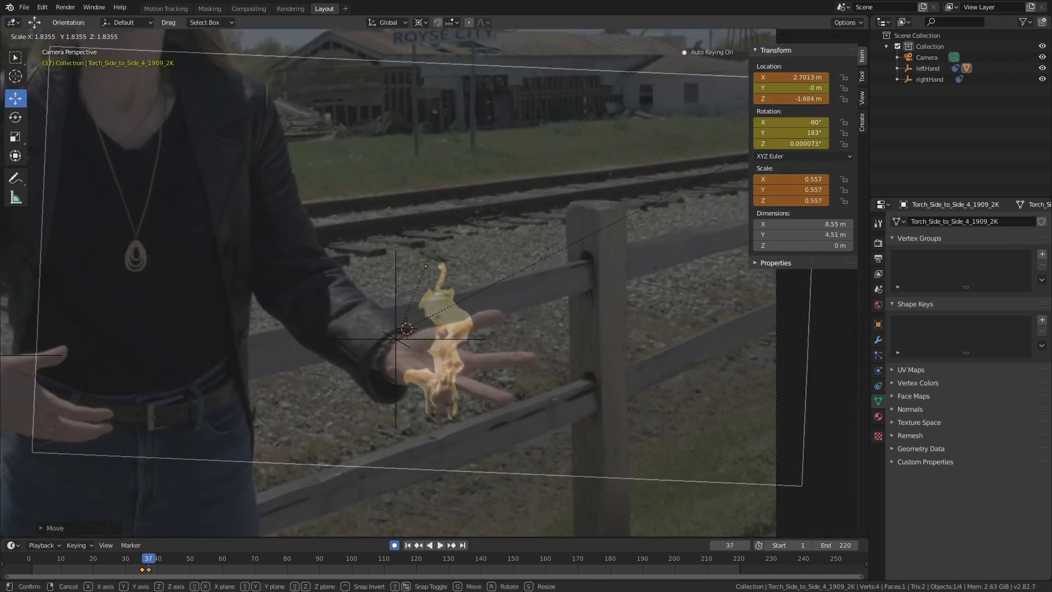
left_click(728, 353)
key("g")
left_click(696, 274)
- Enlarge the frame 37 flame further to a scale of about 1.125, with its base resting on the left palm
key("s")
left_click(801, 340)
scroll(604, 330, "down", 2)
key("s")
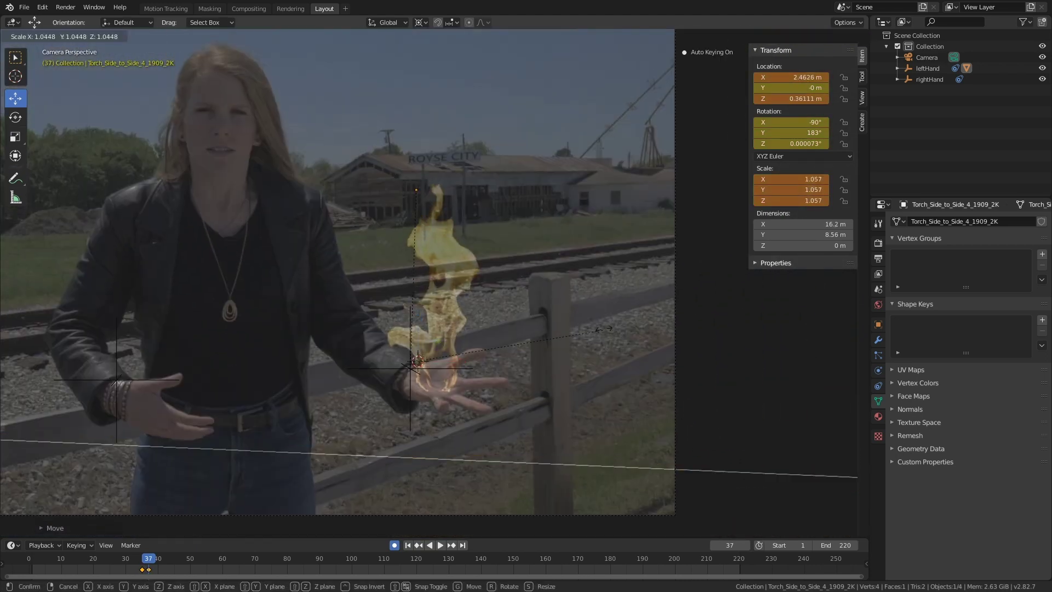
left_click(585, 314)
scroll(570, 405, "up", 2)
middle_click_drag(567, 413, 580, 383, "shift")
key("s")
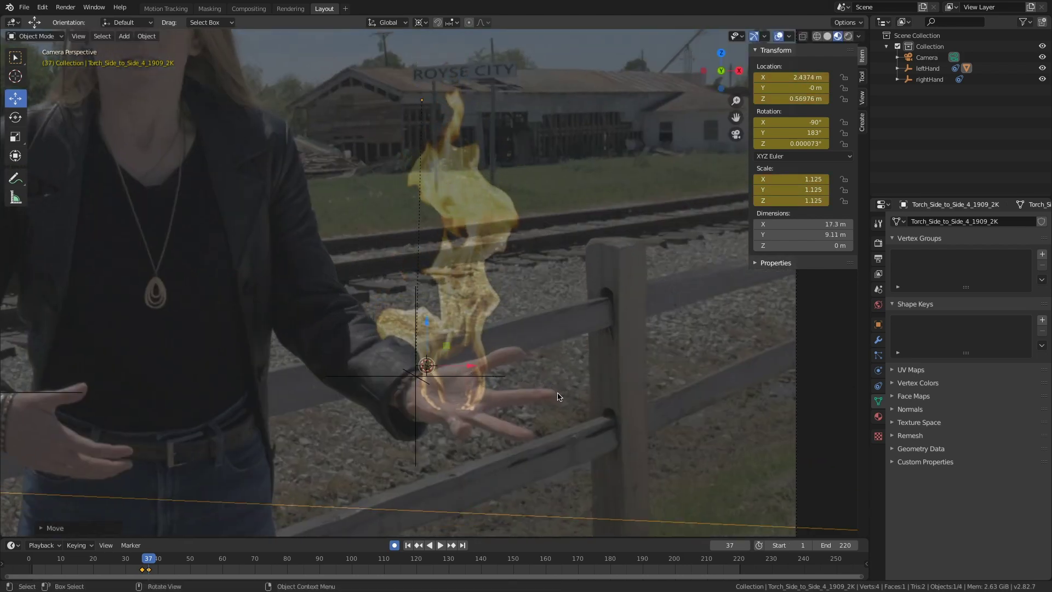
- At frame 38, scale the left-hand fire to about 0.680, reposition it on the palm and rotate it to about 184° on Y
key("Right")
middle_click_drag(556, 383, 553, 366, "shift")
scroll(553, 366, "up", 1)
key("s")
left_click(560, 395)
key("g")
left_click(571, 405)
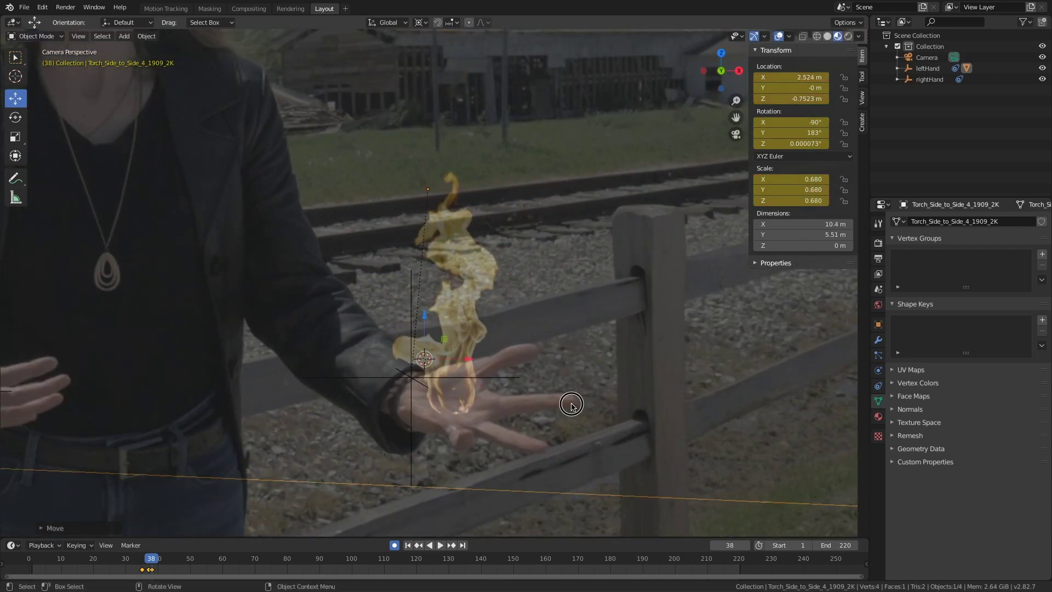
key("r")
left_click(573, 404)
- At frame 39, scale the left-hand fire to about 0.839 and raise it to sit on the palm
key("g")
key("Right")
key("s")
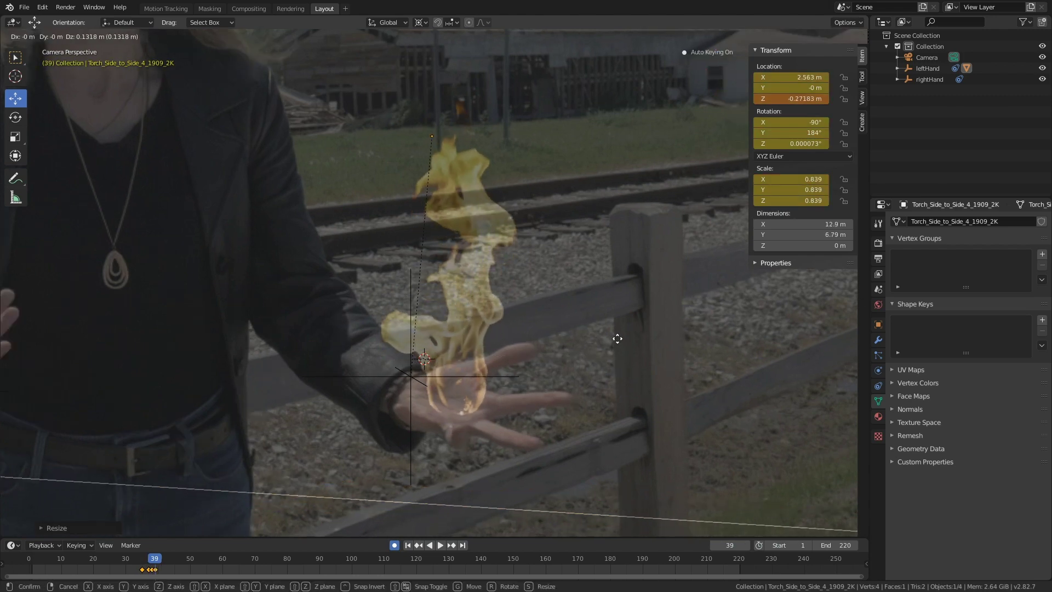
- Play the animation to check how the fire ignites and follows the left hand
key("space")
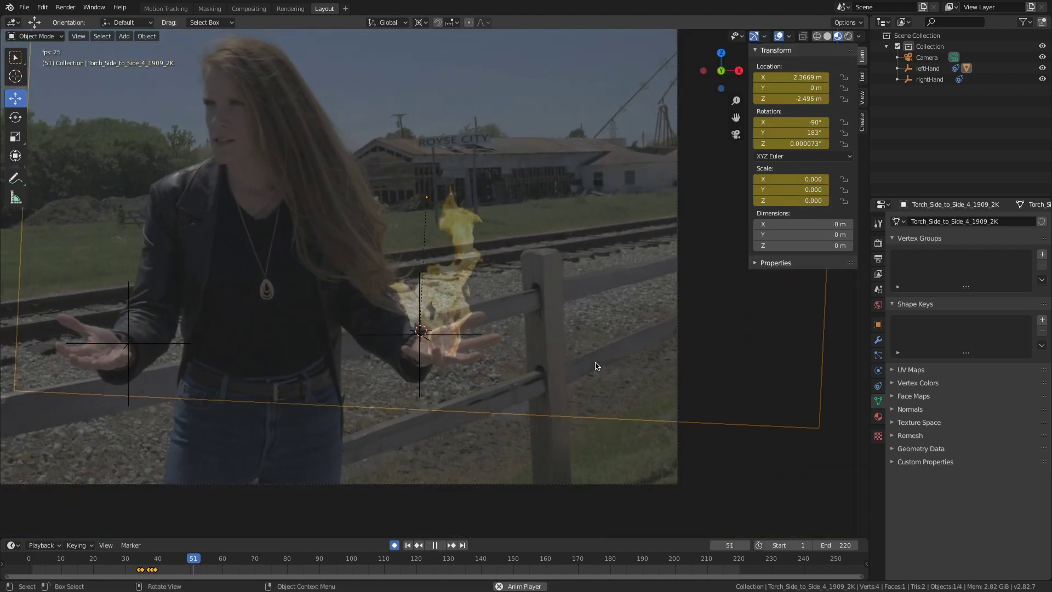
scroll(597, 367, "down", 2)
middle_click_drag(596, 367, 613, 439, "shift")
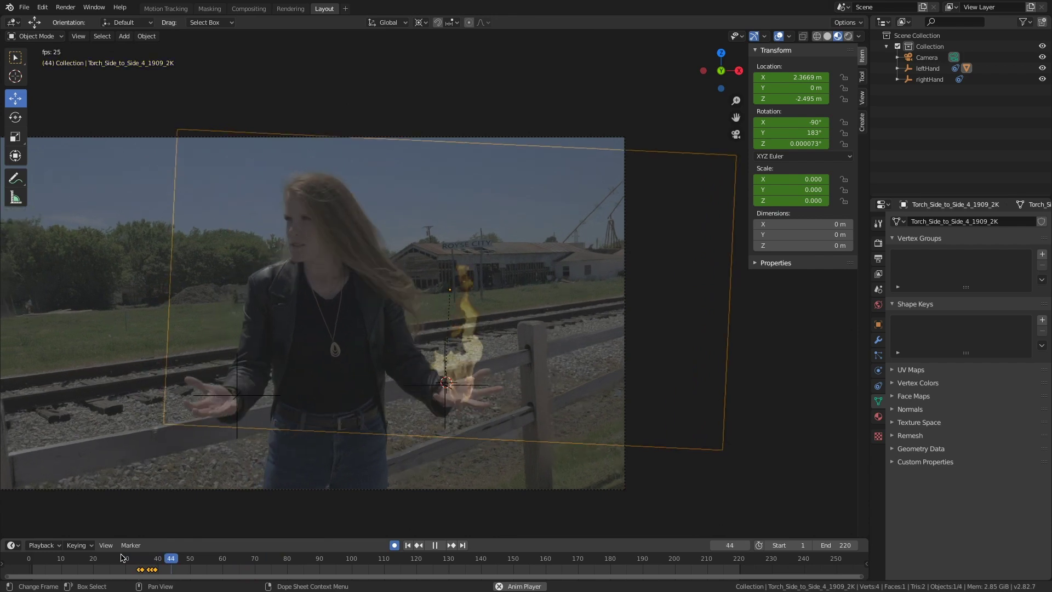
- Keyframe the left-hand fire along the rest of the shot, repositioning it and rotating it to about 174° on Y so it follows the palm
left_click_drag(241, 559, 280, 558)
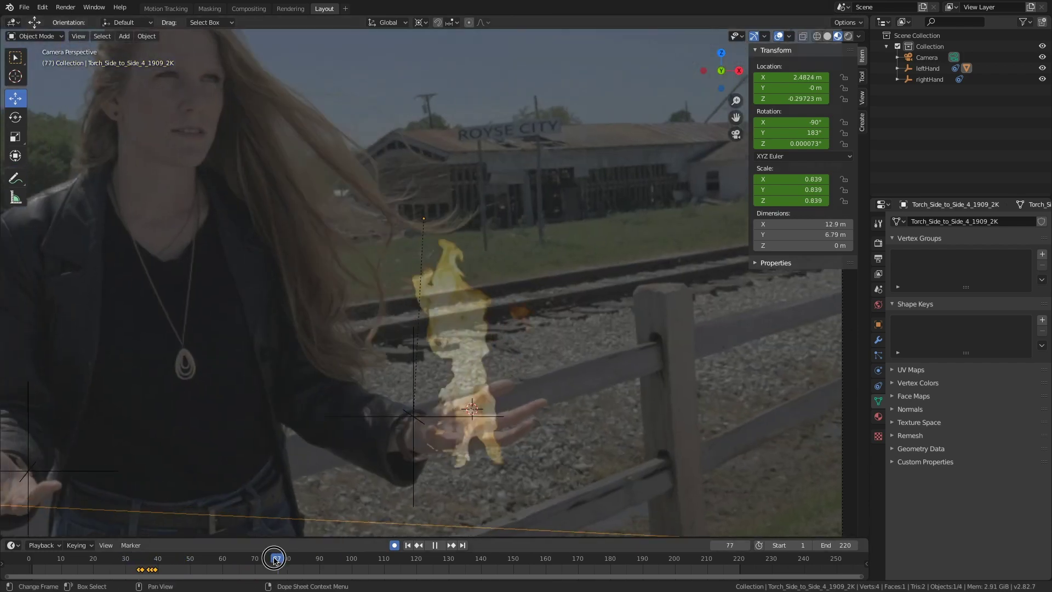
key("g")
left_click(608, 430)
key("g")
key("r")
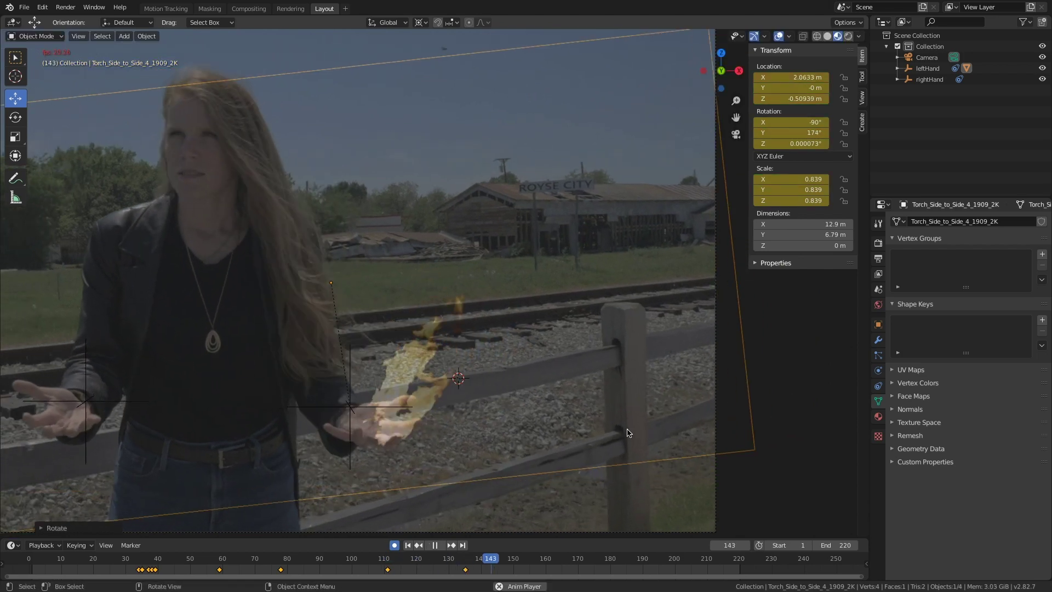
key("s")
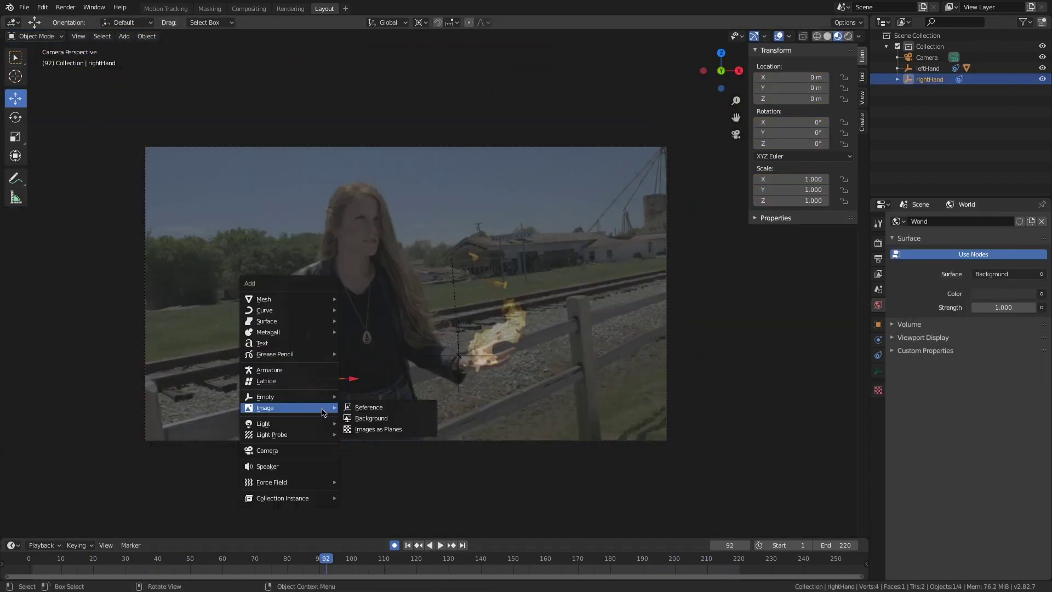
- Import a second Torch_Side_to_Side_4_1909_2K image plane over the other hand and parent it to the rightHand empty
left_click(384, 433)
left_click(794, 554)
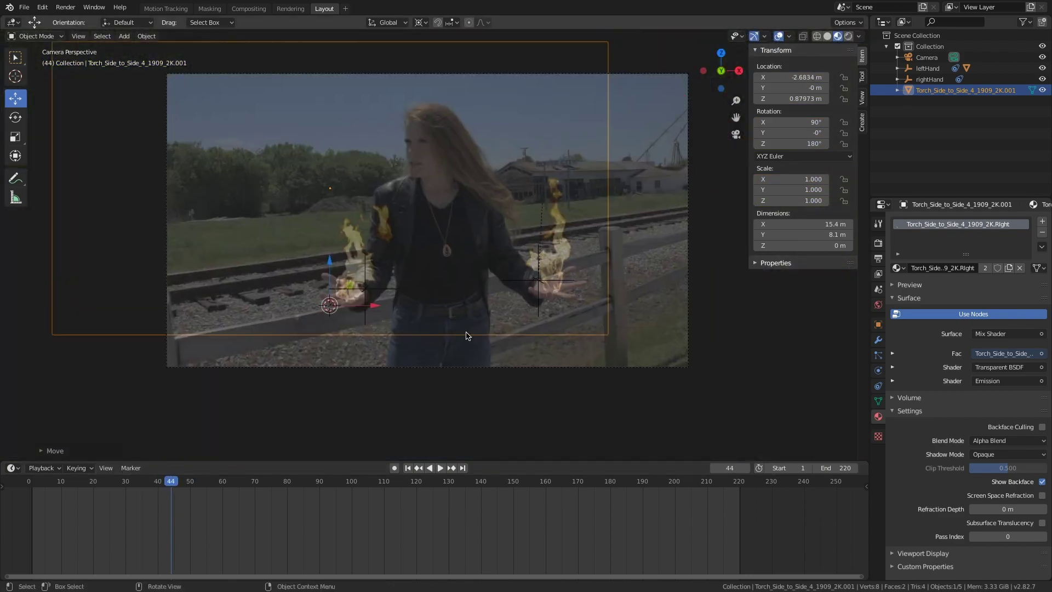
left_click(927, 68)
left_click(930, 80, "ctrl")
key("ctrl+p")
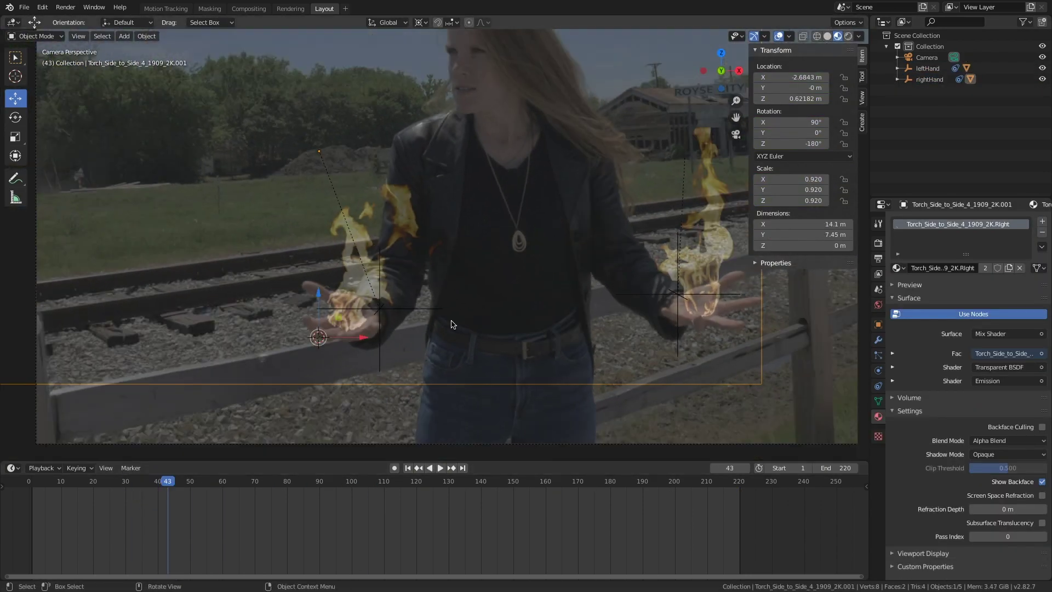
- Enable auto keying, keyframe the right-hand fire at frame 43, and rescale and reposition it at frame 42
left_click(396, 467)
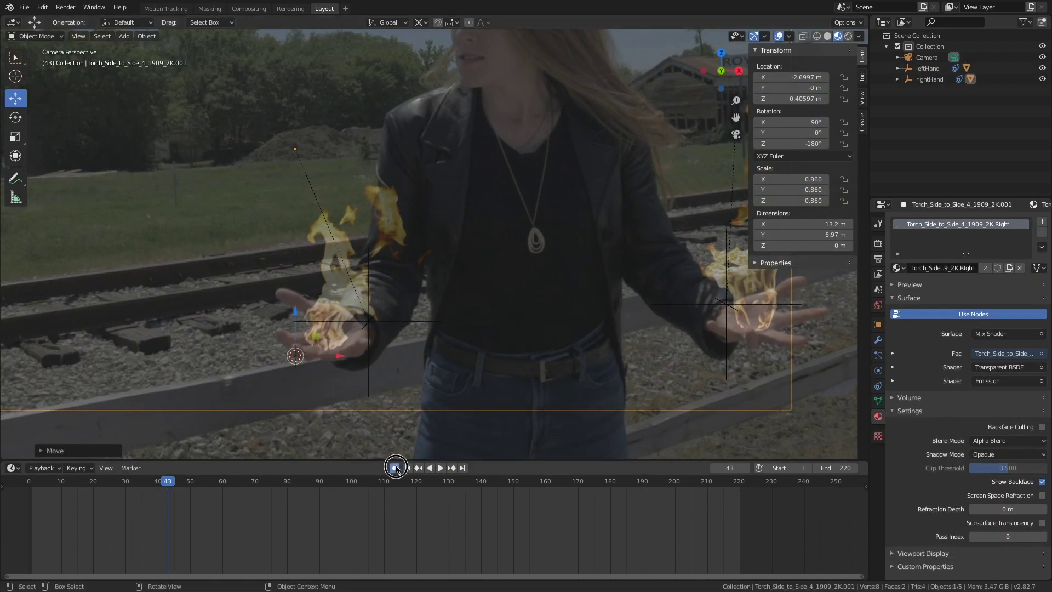
key("i")
left_click_drag(167, 484, 163, 484)
key("s")
left_click(449, 295)
key("g")
left_click(434, 303)
- At frame 41, rescale the right-hand fire and align its base with the palm
key("Left")
key("s")
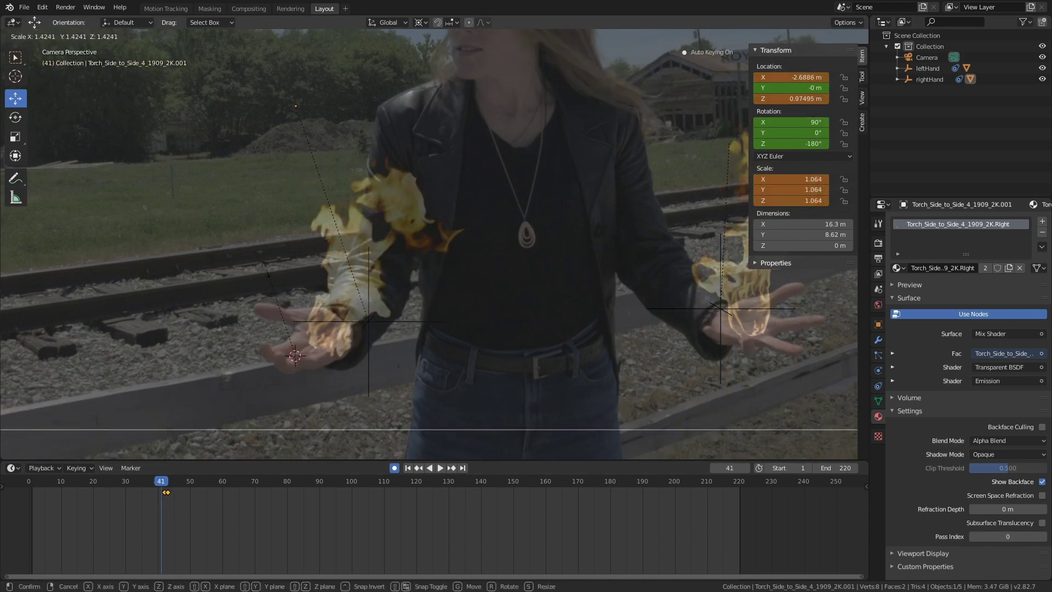
left_click(262, 262)
key("g")
left_click(263, 259)
- Step back to frame 40 and rescale and reposition the right-hand fire there
key("Left")
key("s")
left_click(365, 304)
key("g")
left_click(396, 272)
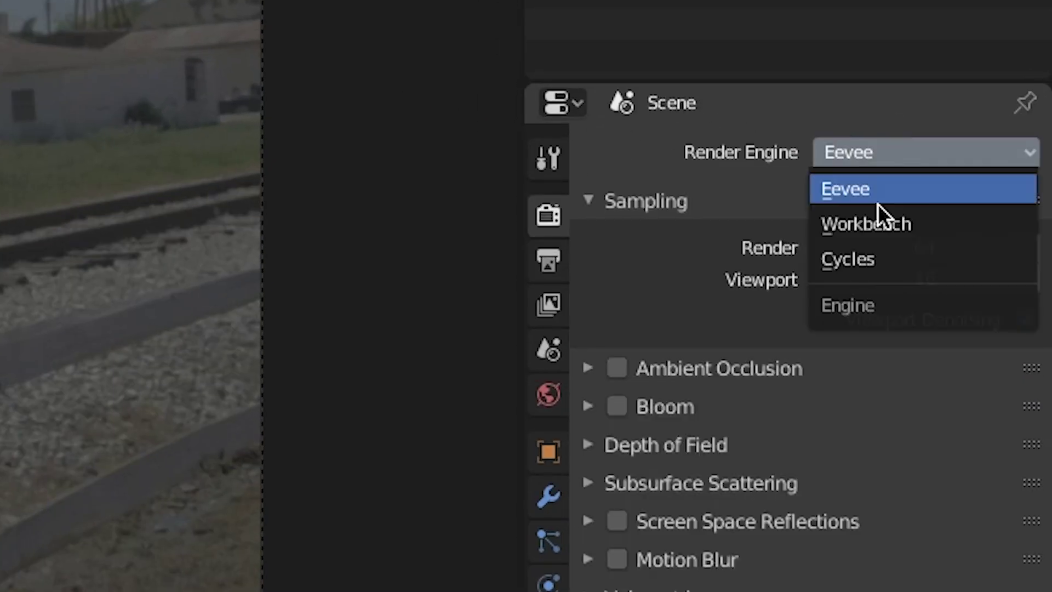
- Set the render engine to Cycles with a transparent film and 1 render sample
left_click(871, 260)
left_click(603, 155)
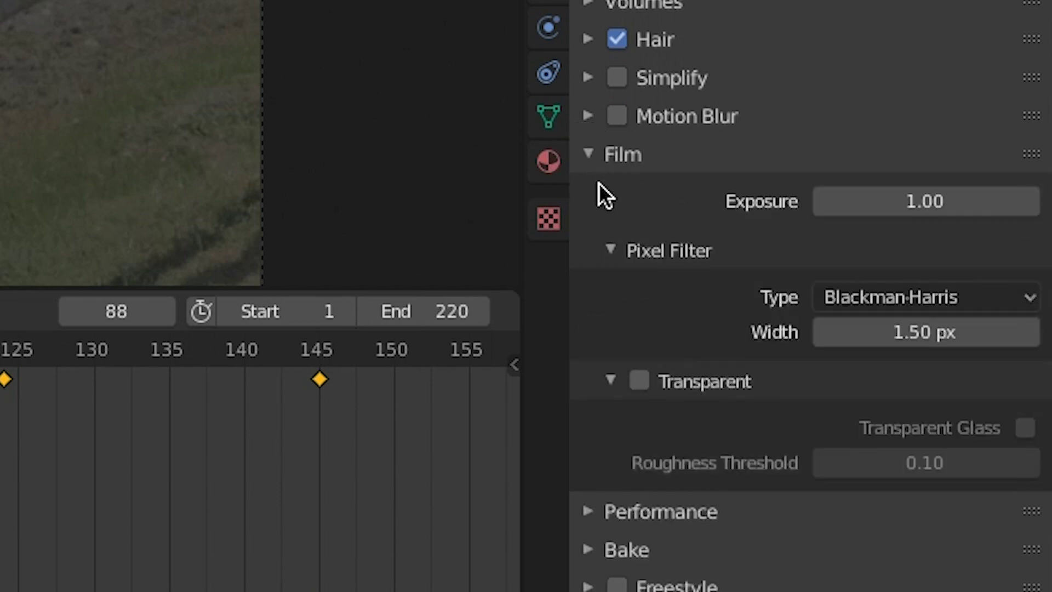
left_click(640, 381)
left_click(917, 301)
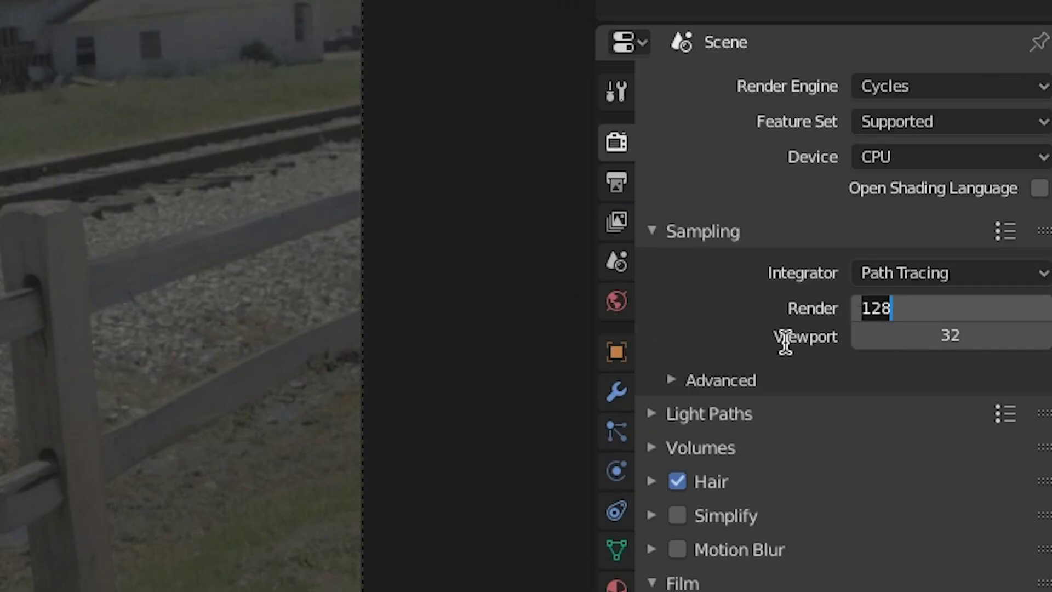
type("1")
key("Return")
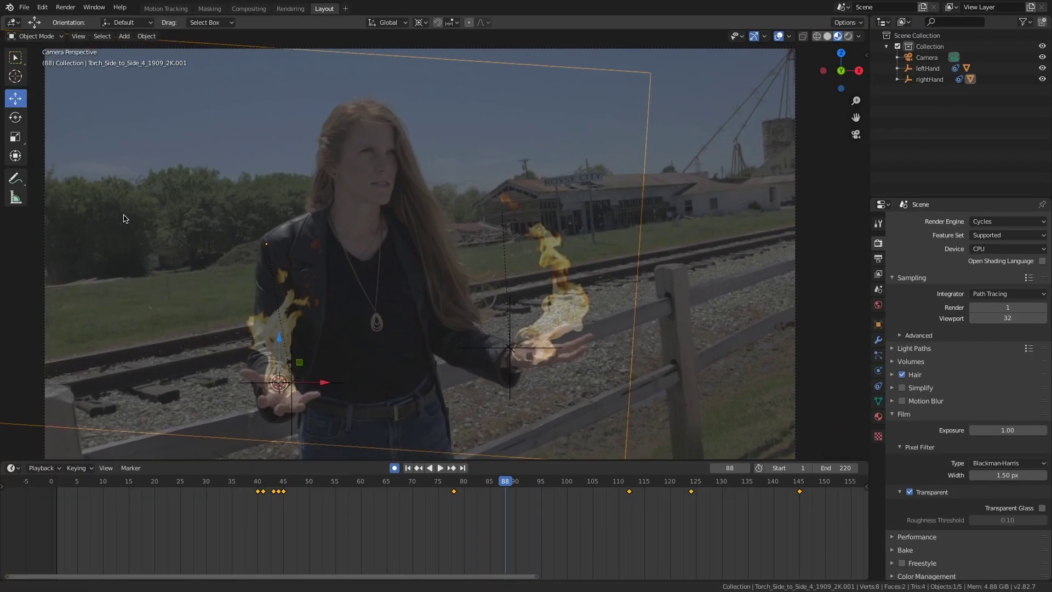
- Render the current frame as a still image and fit the result in the view
left_click(65, 8)
left_click(73, 24)
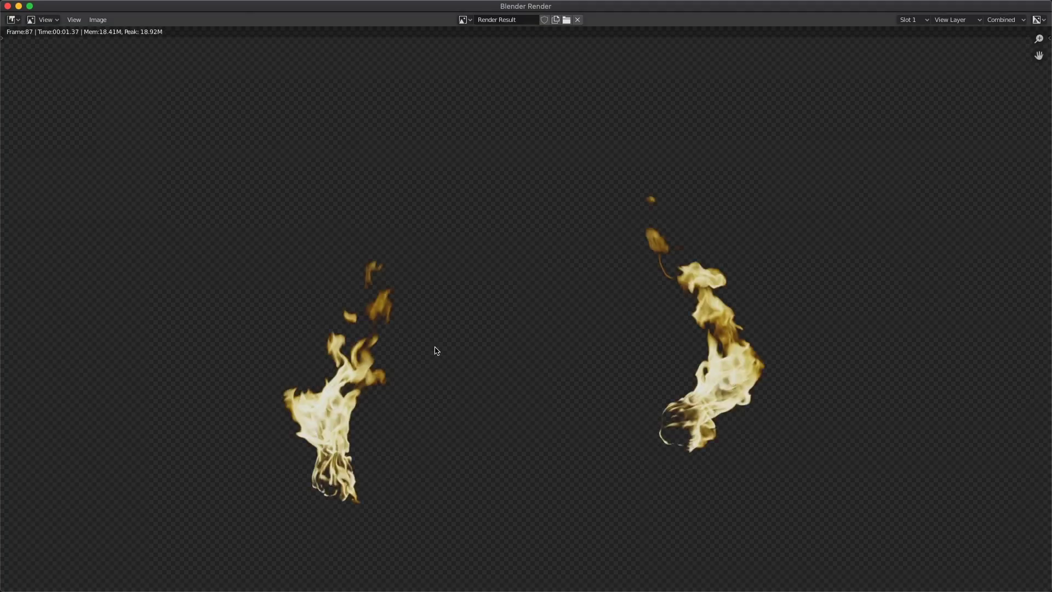
key("Home")
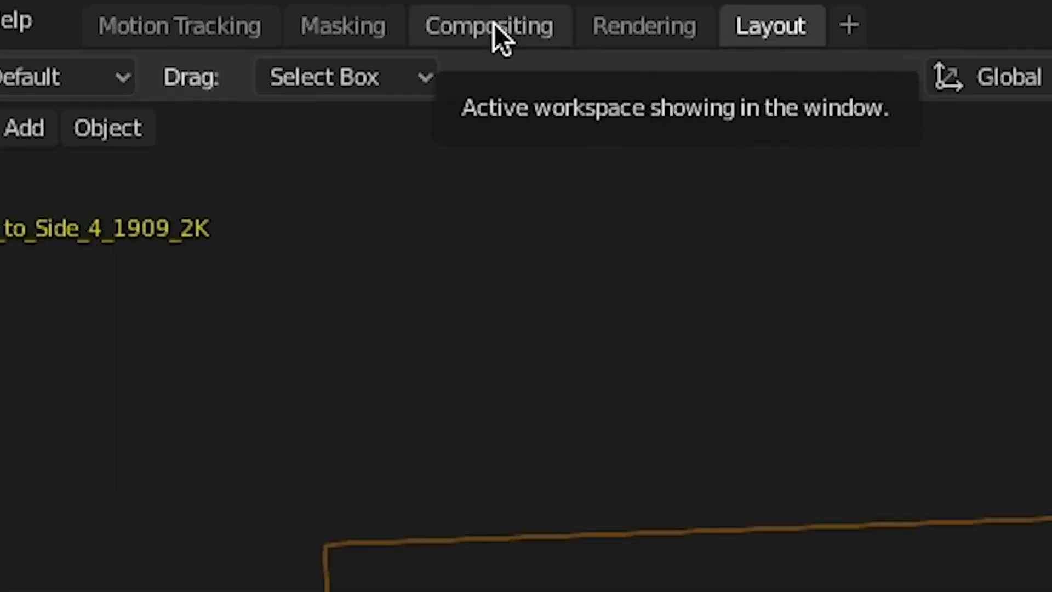
- Switch to the Compositing workspace, resizing its editor areas, and turn off the node editor's backdrop
left_click(494, 24)
left_click_drag(798, 286, 797, 271)
left_click_drag(712, 234, 678, 228)
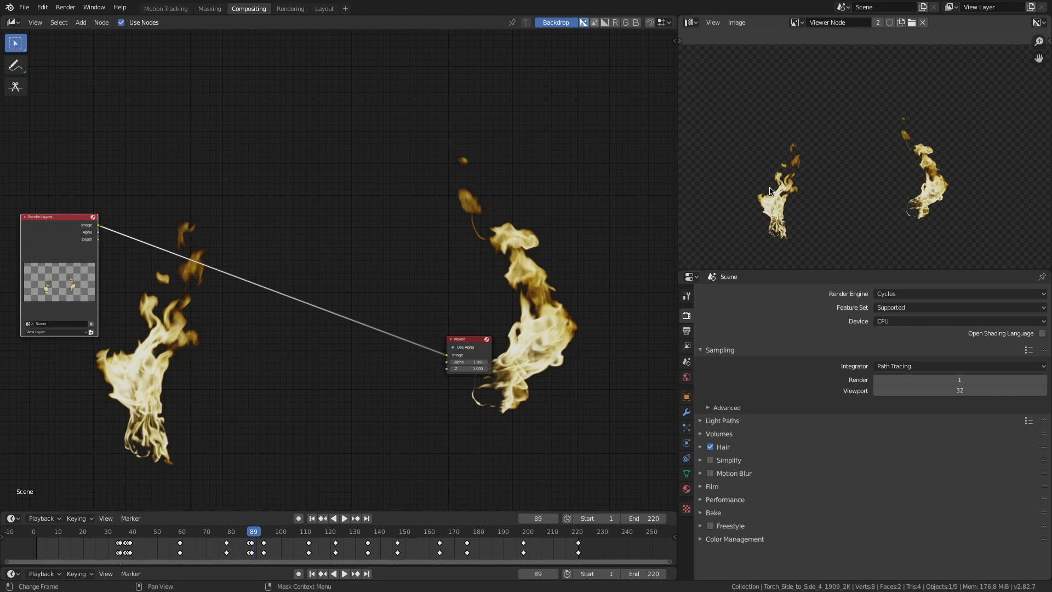
middle_click_drag(769, 192, 775, 183, "ctrl")
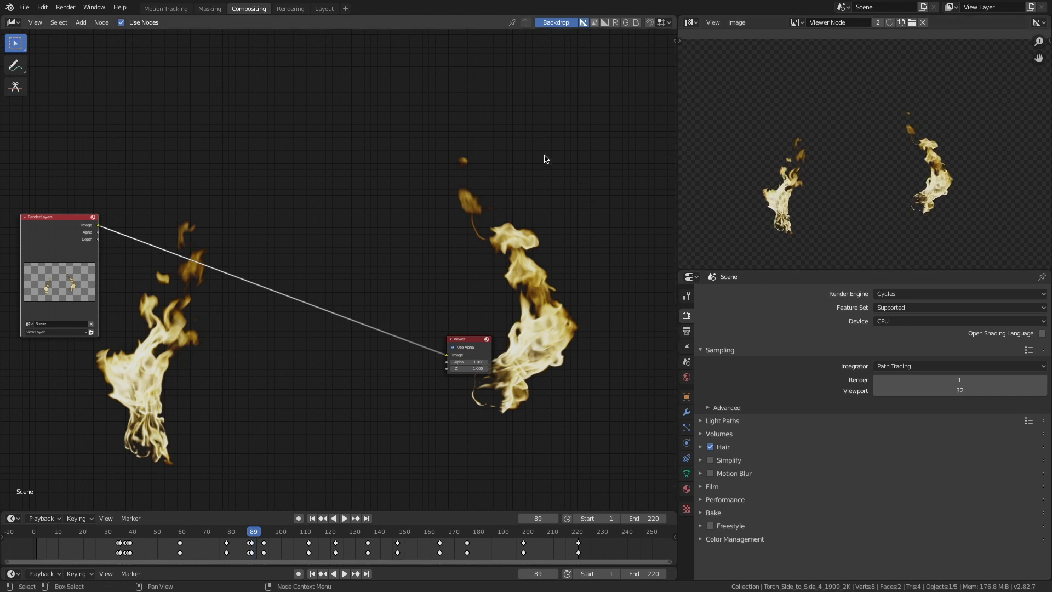
left_click(557, 23)
- Add a Movie Clip node and place it below the Render Layers node
scroll(392, 188, "down", 1)
middle_click_drag(392, 188, 441, 172)
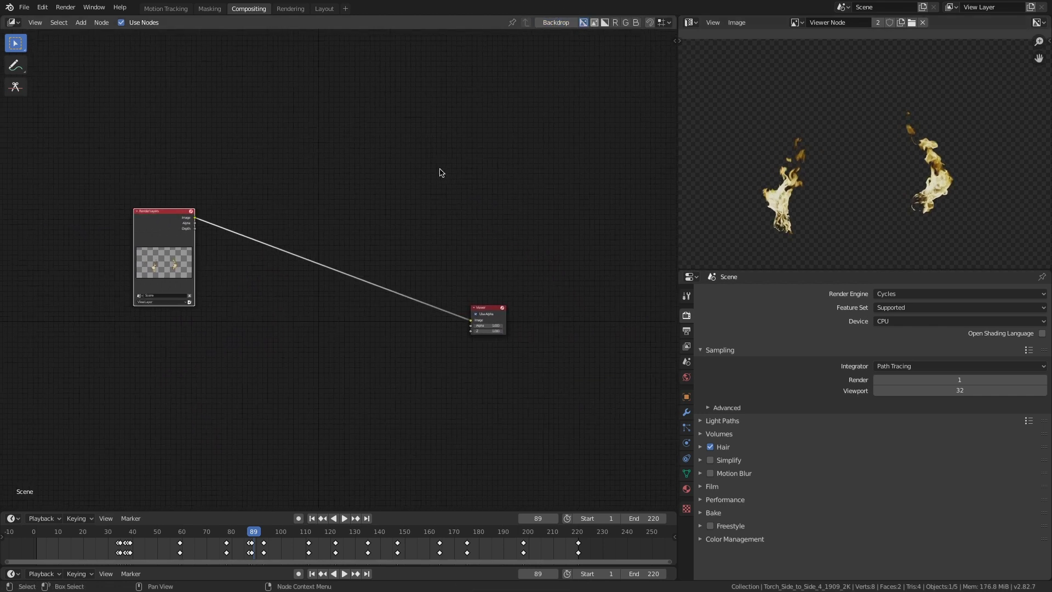
scroll(289, 350, "up", 1)
key("shift+a")
left_click(289, 347)
type("mov")
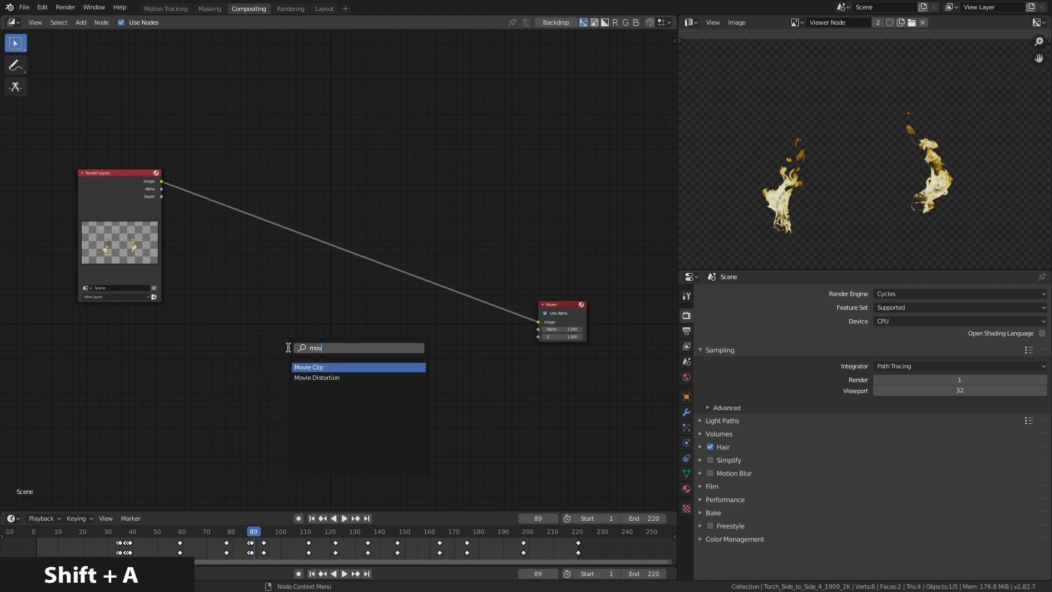
key("Return")
left_click(100, 329)
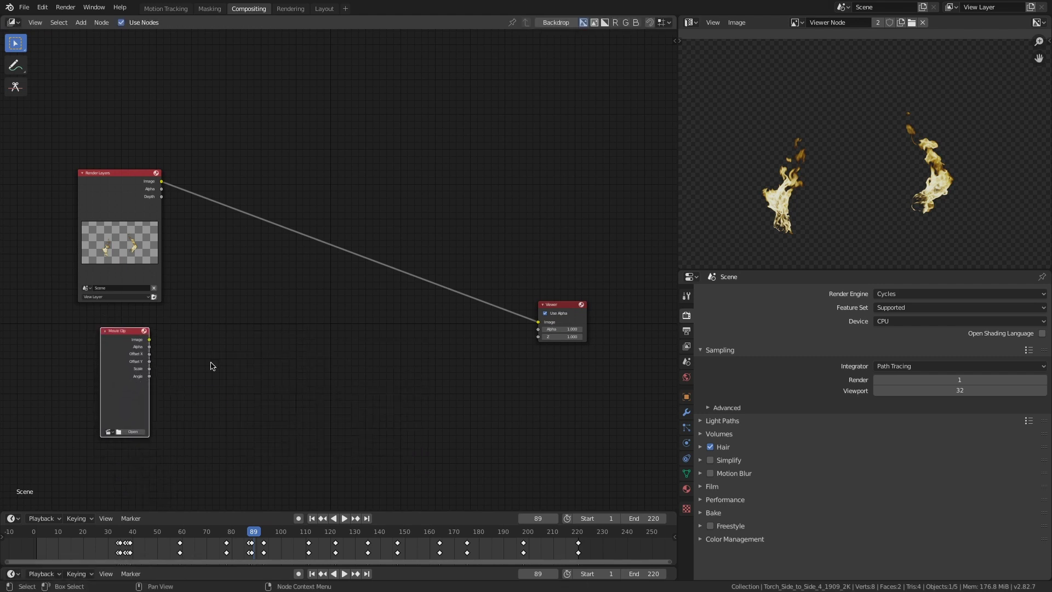
- Load footageLowRes.mp4 into the Movie Clip node and show its image in the Viewer
left_click(222, 455)
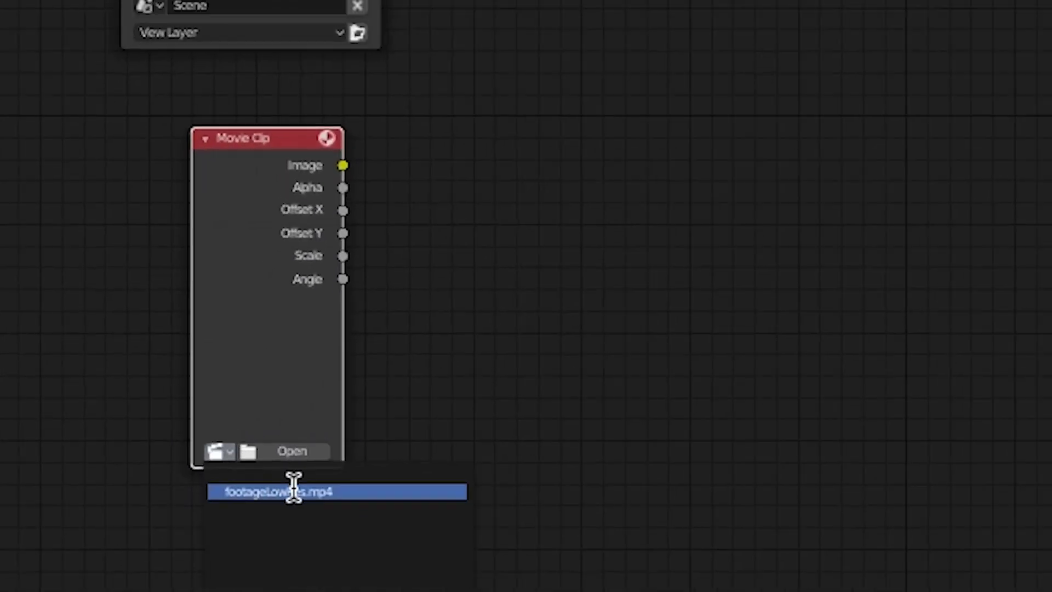
left_click(304, 495)
left_click(137, 322, "ctrl+shift")
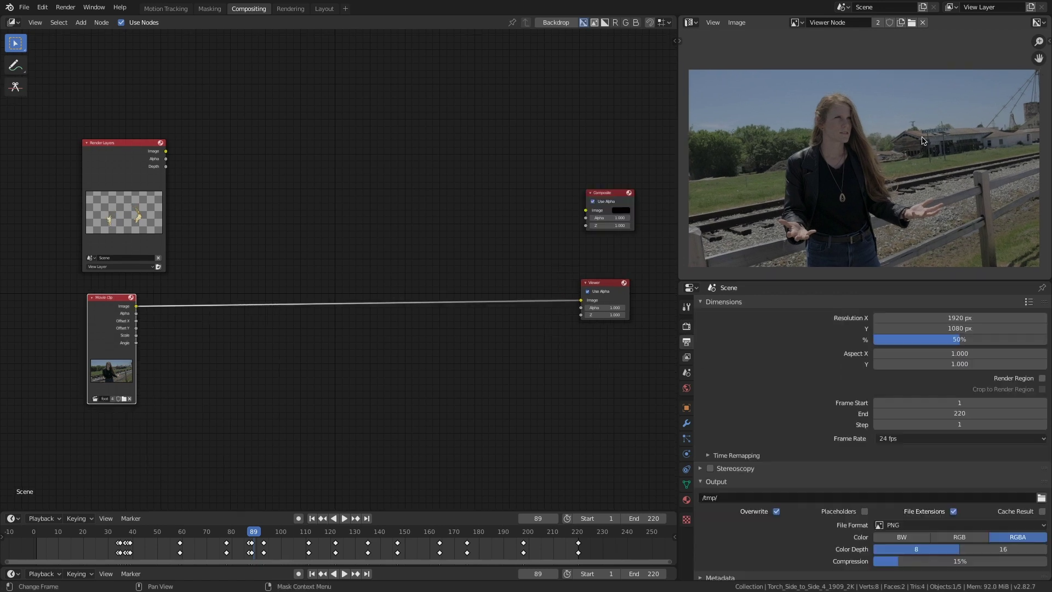
- Insert a Scale node after the Movie Clip node and set its scaling space to Render Size
key("shift+a")
left_click(339, 355)
type("ren")
key("BackSpace")
key("BackSpace")
key("BackSpace")
type("sc")
key("Down")
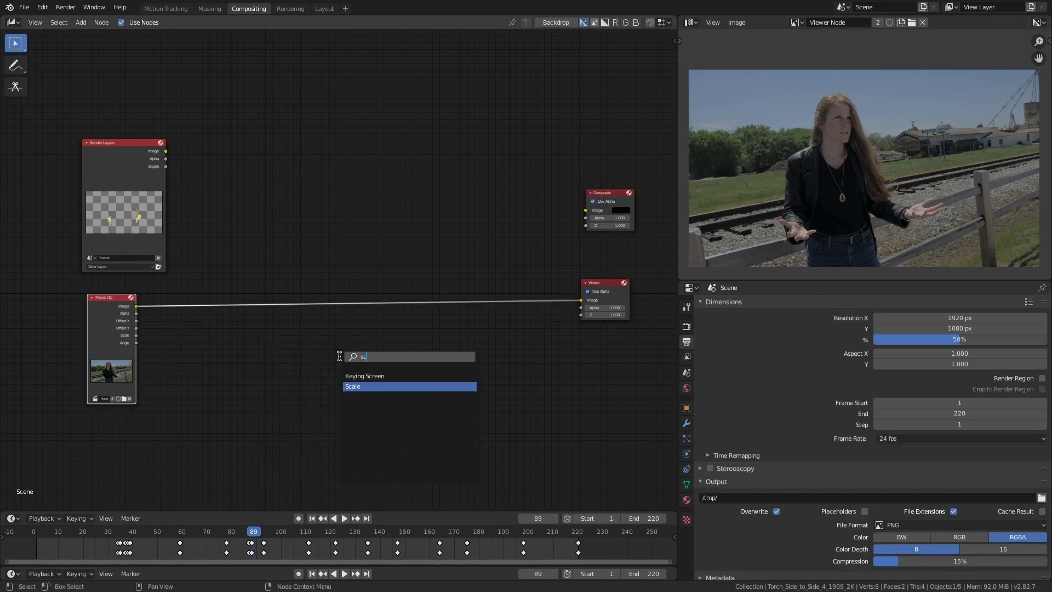
key("Return")
left_click(145, 299)
left_click(184, 322)
left_click(189, 348)
left_click_drag(176, 305, 163, 304)
- Duplicate the Scale node for the Render Layers image, preview it in the Viewer and spread the input nodes apart
key("shift+d")
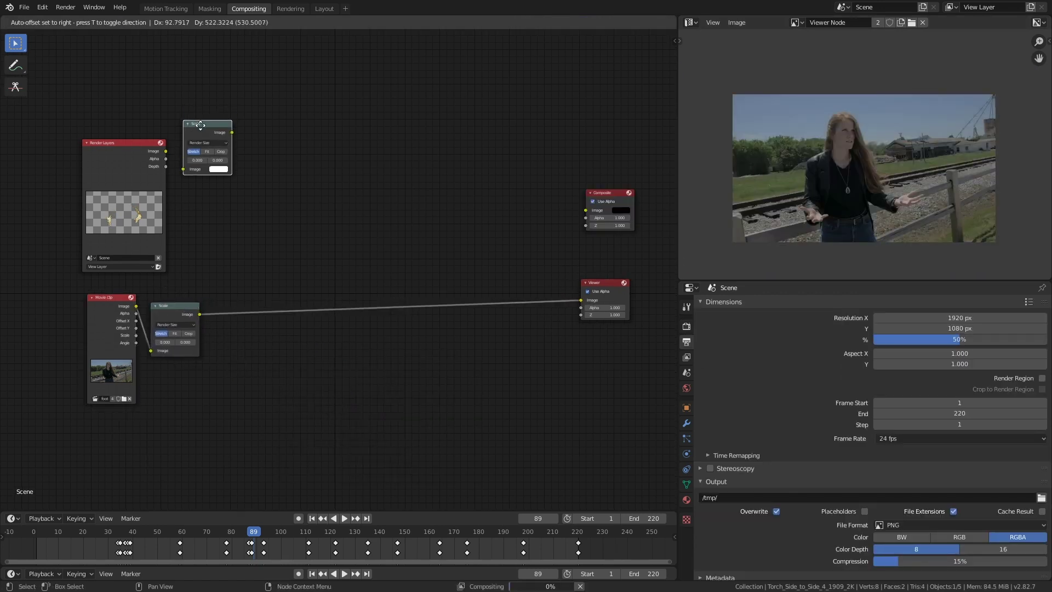
left_click(195, 134)
left_click_drag(166, 151, 183, 179)
left_click(203, 148, "ctrl+shift")
left_click_drag(114, 143, 93, 143)
left_click_drag(108, 322, 93, 322)
left_click_drag(155, 307, 149, 307)
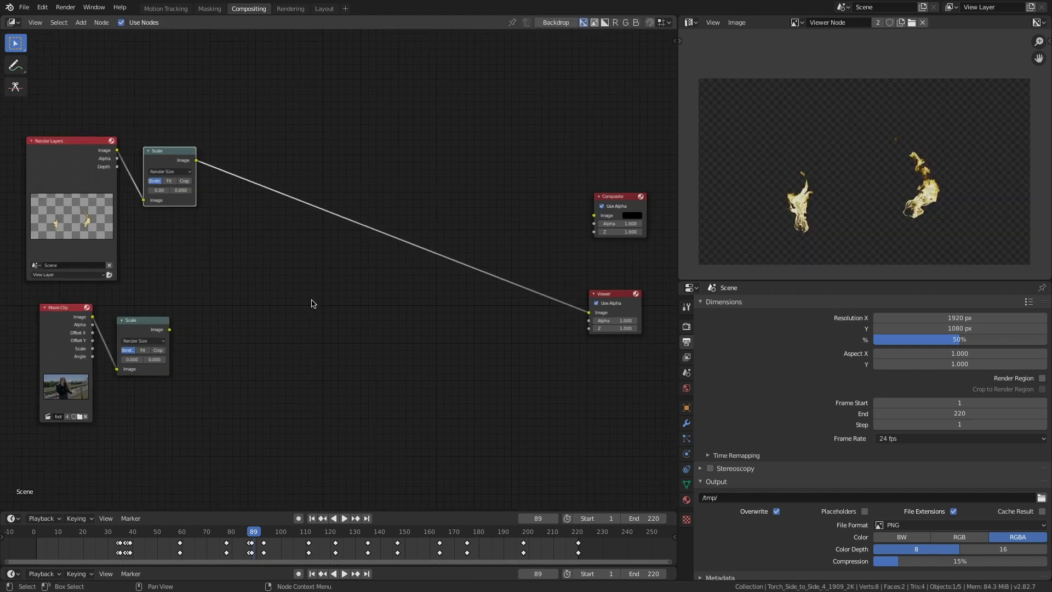
- Combine the scaled footage and scaled fire render with a Mix node feeding the Viewer, using the Screen blend mode
key("shift+a")
left_click(311, 295)
type("mix")
key("Return")
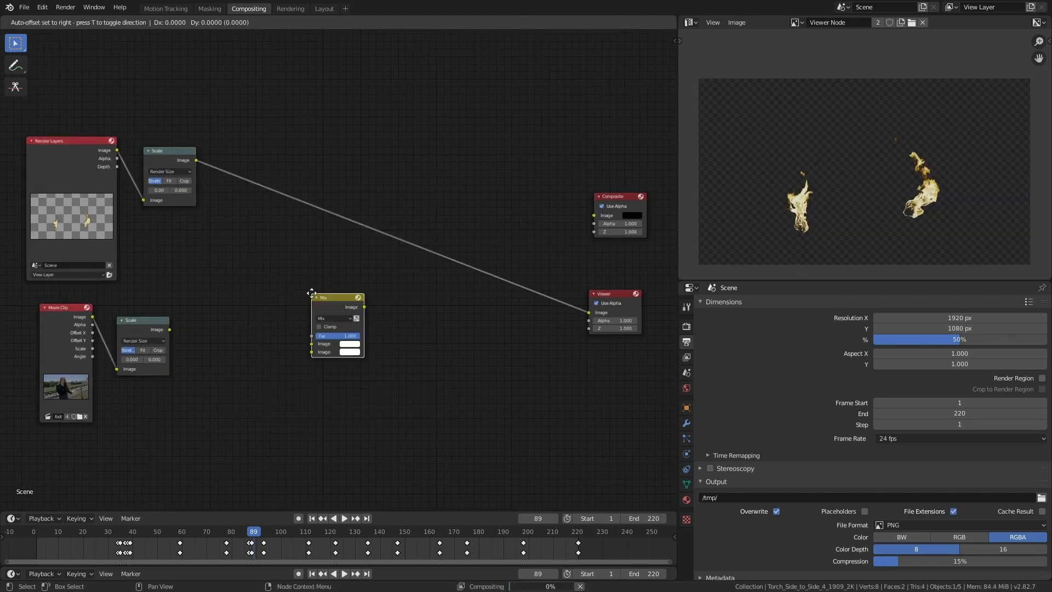
left_click(396, 237)
left_click_drag(171, 329, 400, 289)
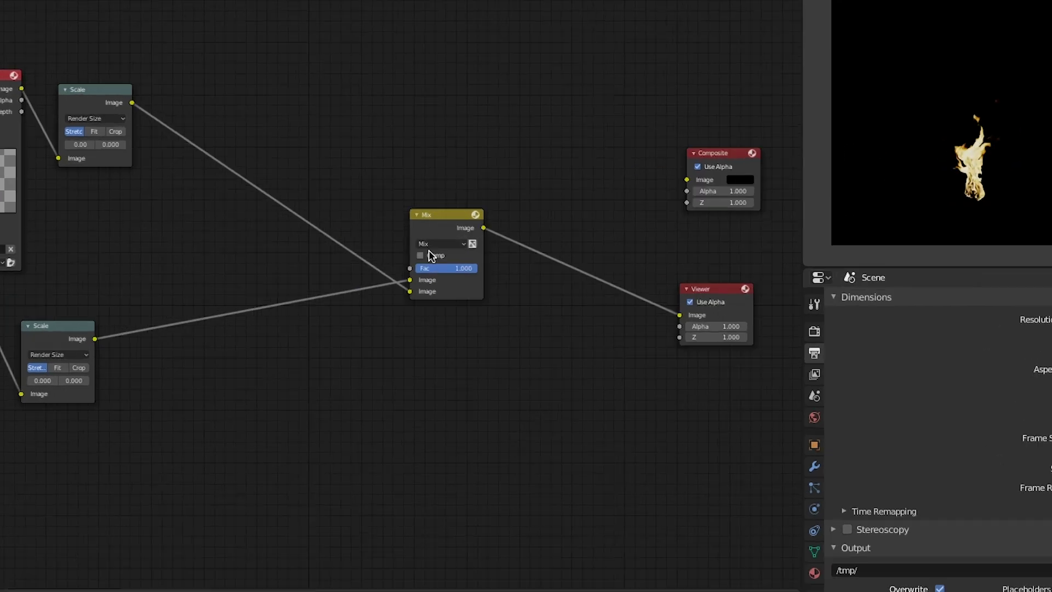
left_click(404, 263)
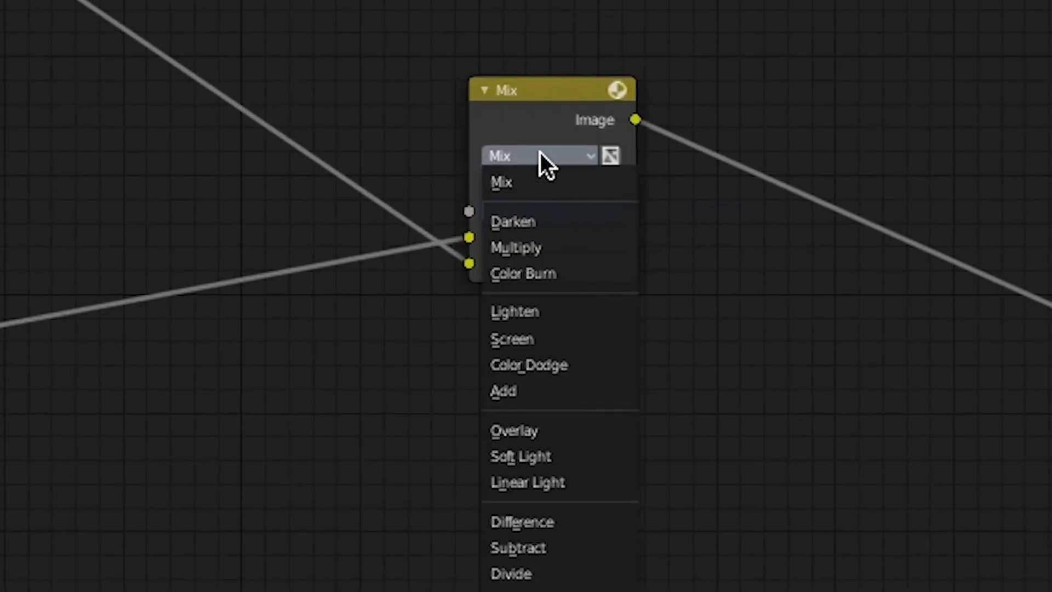
left_click(411, 322)
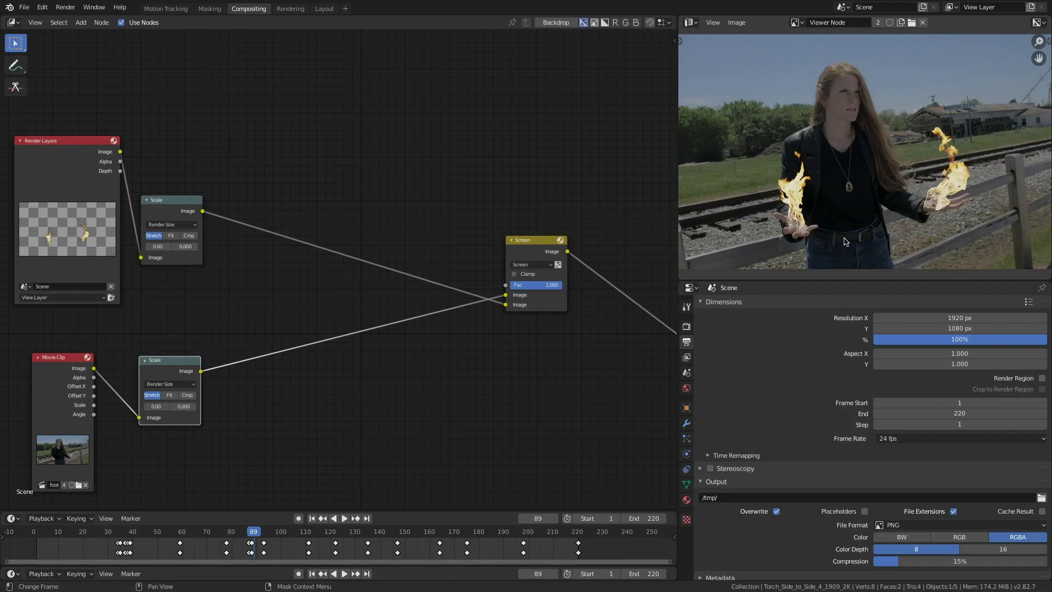
- Insert a Blur node between the fire's Scale node and the Screen node, with X, Y and Size set to 12
key("shift+a")
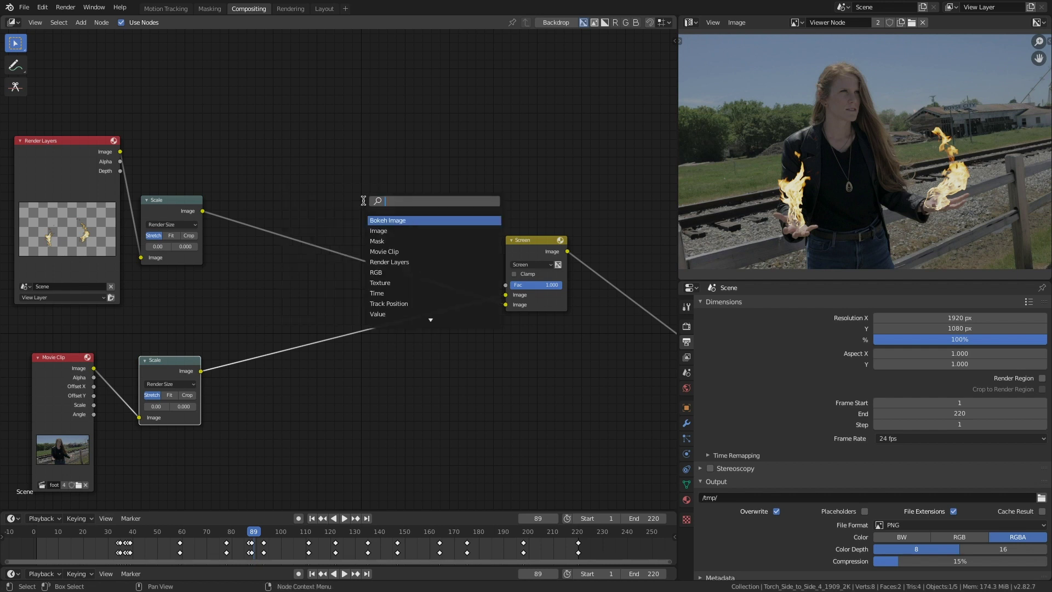
type("blu")
key("Down")
key("Return")
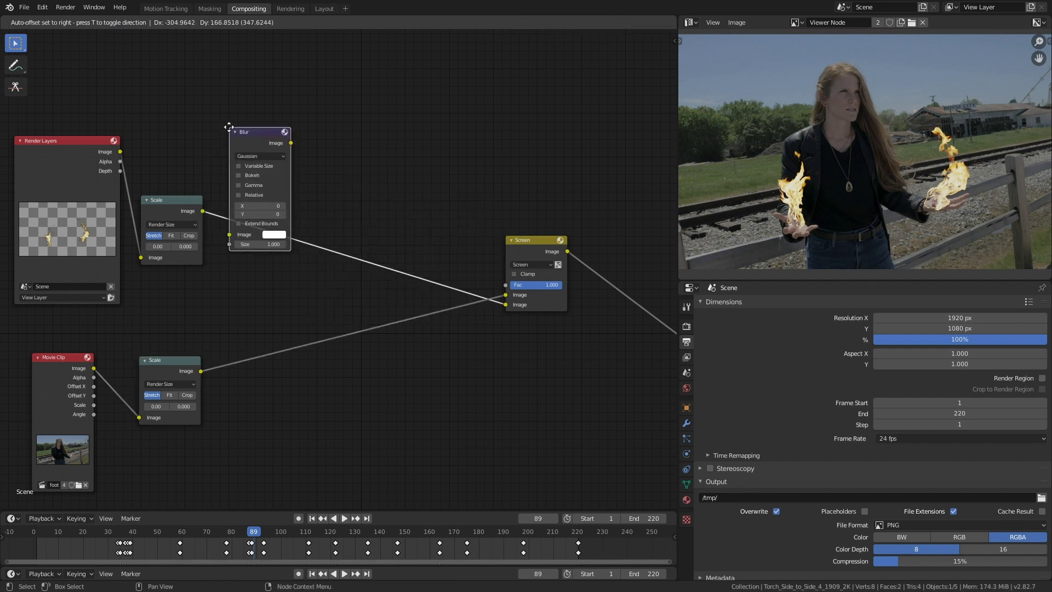
left_click(237, 132)
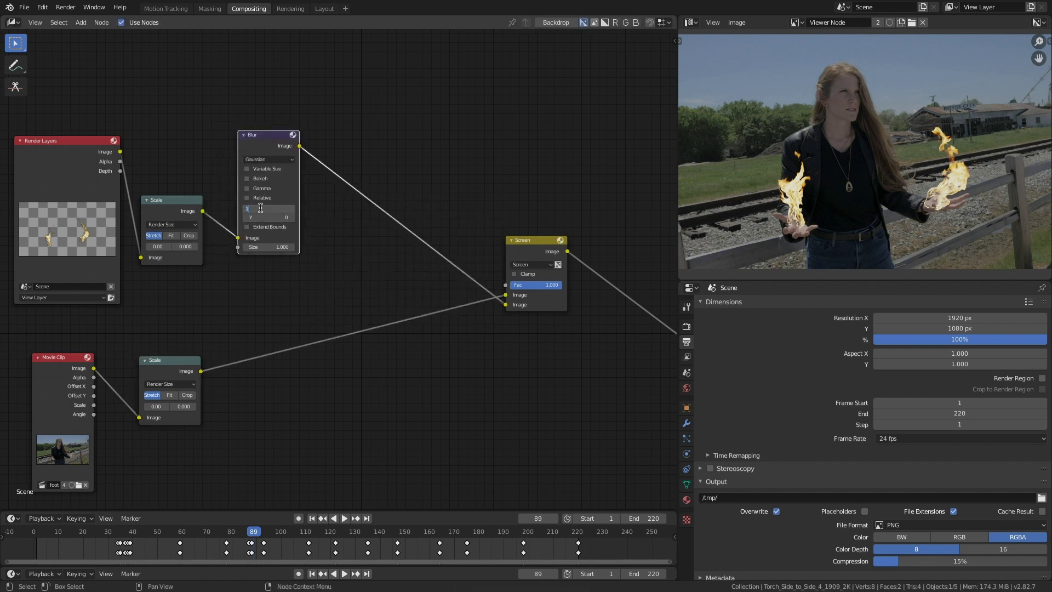
type("12")
key("Return")
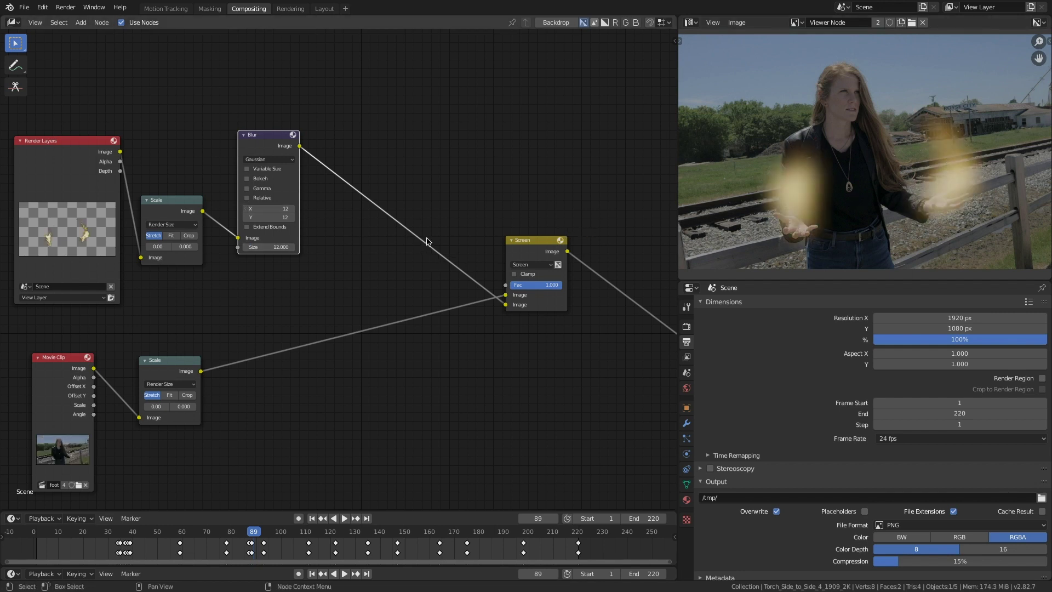
- Duplicate the Screen node in front of the Viewer and link the unblurred fire's Scale output to the first Screen node
left_click_drag(542, 240, 427, 240)
middle_click_drag(426, 240, 371, 244)
left_click_drag(199, 143, 228, 94)
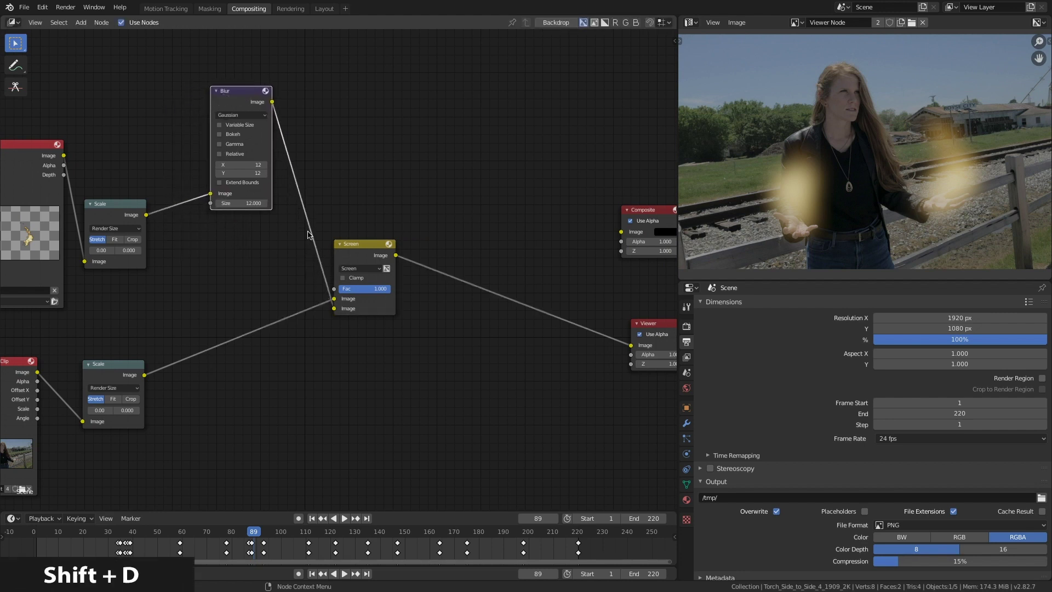
left_click(382, 252)
key("shift+d")
left_click(479, 247)
left_click_drag(359, 247, 346, 247)
left_click_drag(145, 214, 327, 306)
left_click_drag(344, 249, 309, 249)
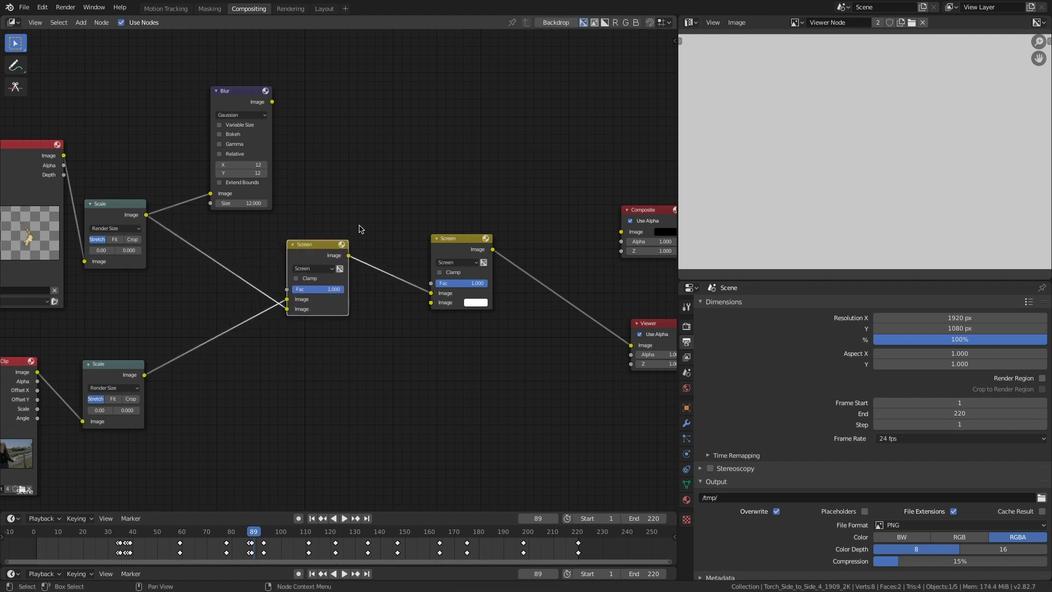
- Connect the Blur output to the second Screen node's lower image input and set that node's factor to 0.200
middle_click_drag(284, 143, 348, 146)
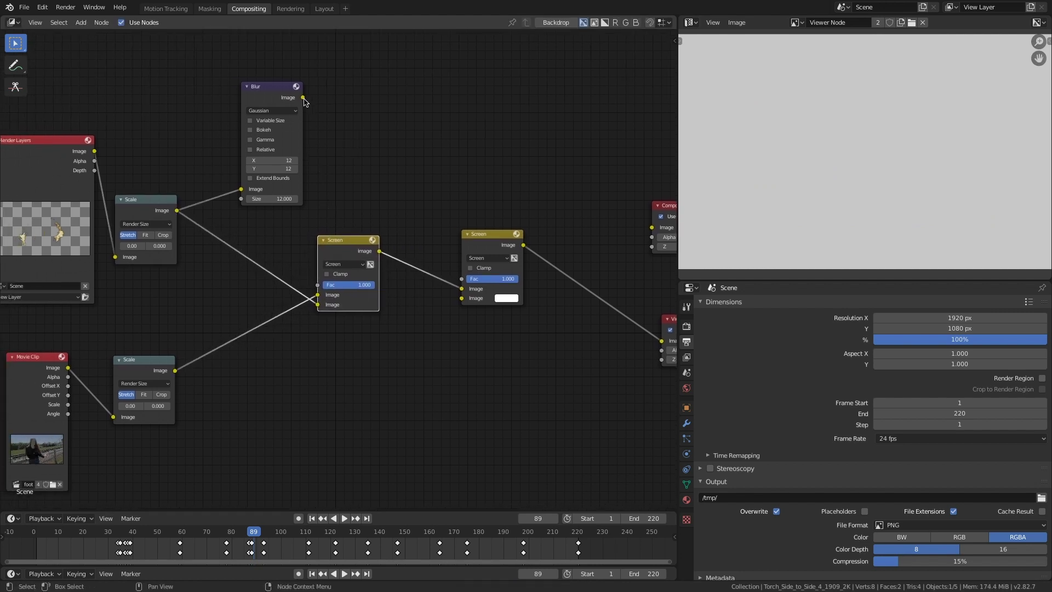
left_click_drag(303, 98, 461, 298)
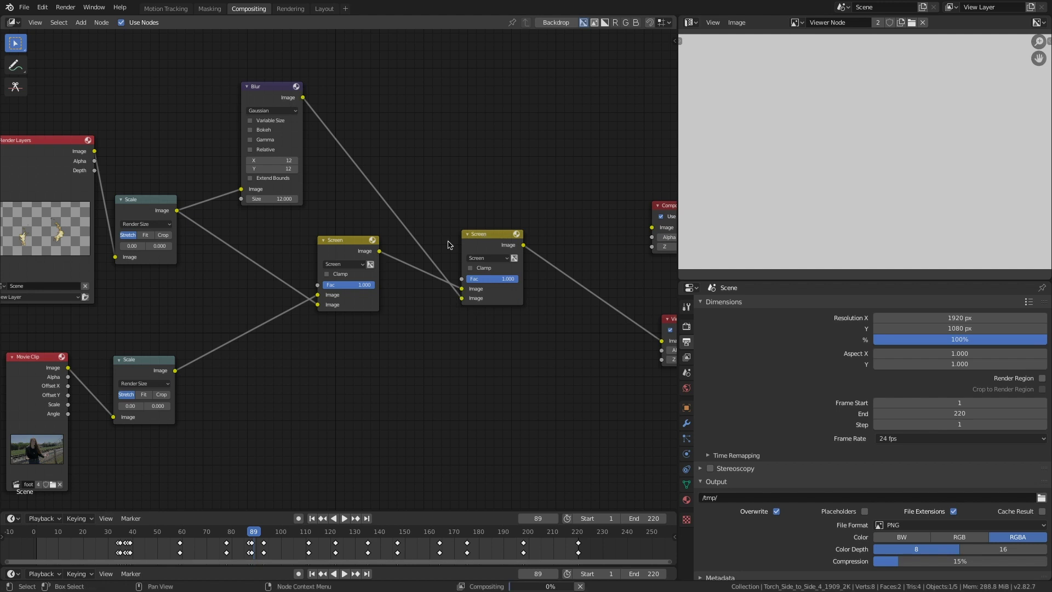
left_click(483, 244, "shift")
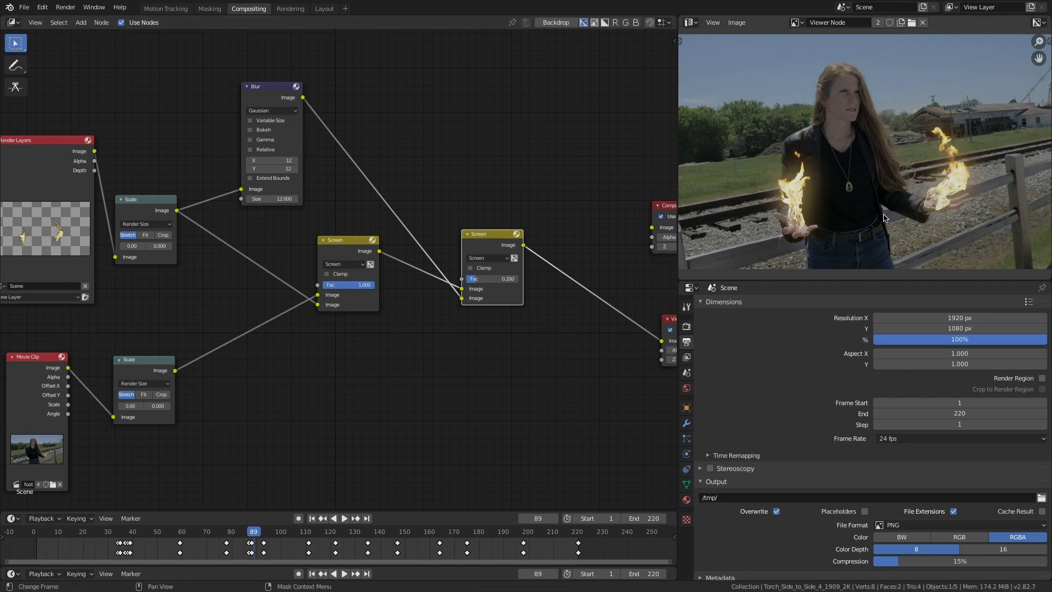
- Insert a Hue Saturation Value node between the fire's Scale node and the first Screen node
middle_click_drag(590, 349, 581, 355)
key("shift+a")
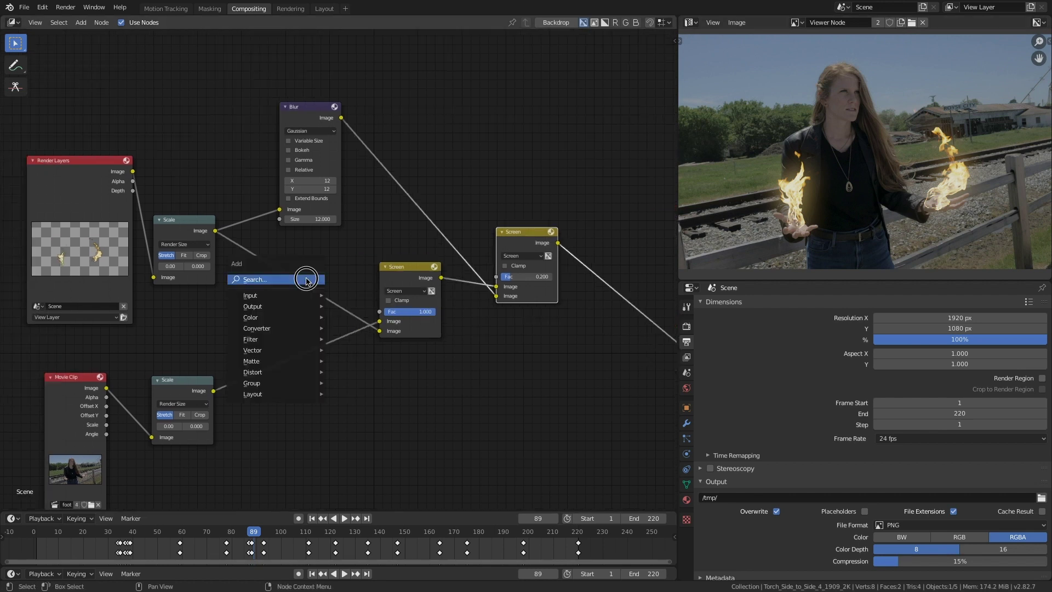
left_click(306, 277)
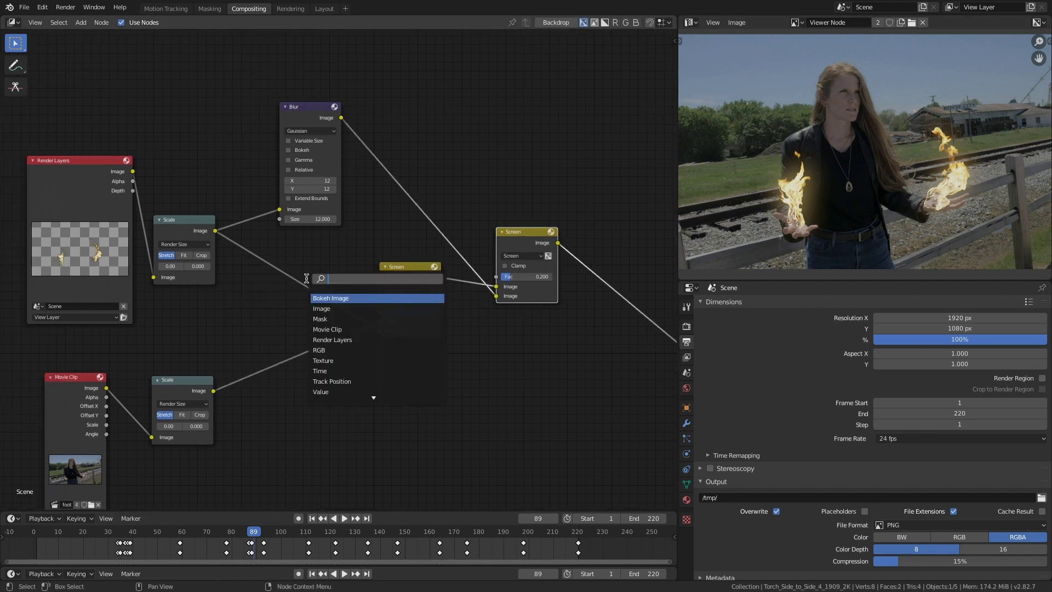
type("hu")
key("Down")
key("Return")
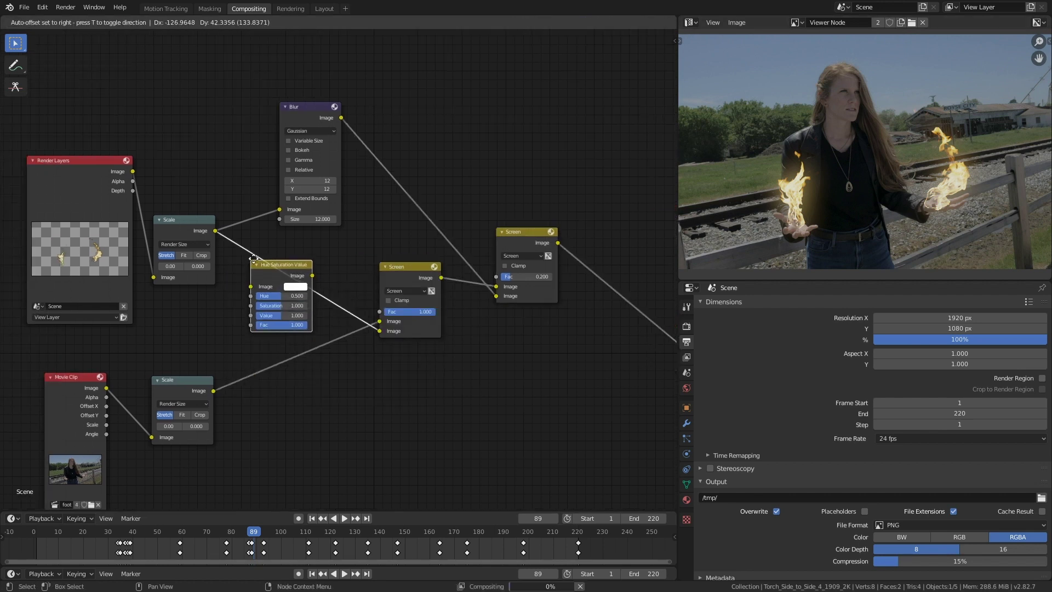
left_click(263, 261)
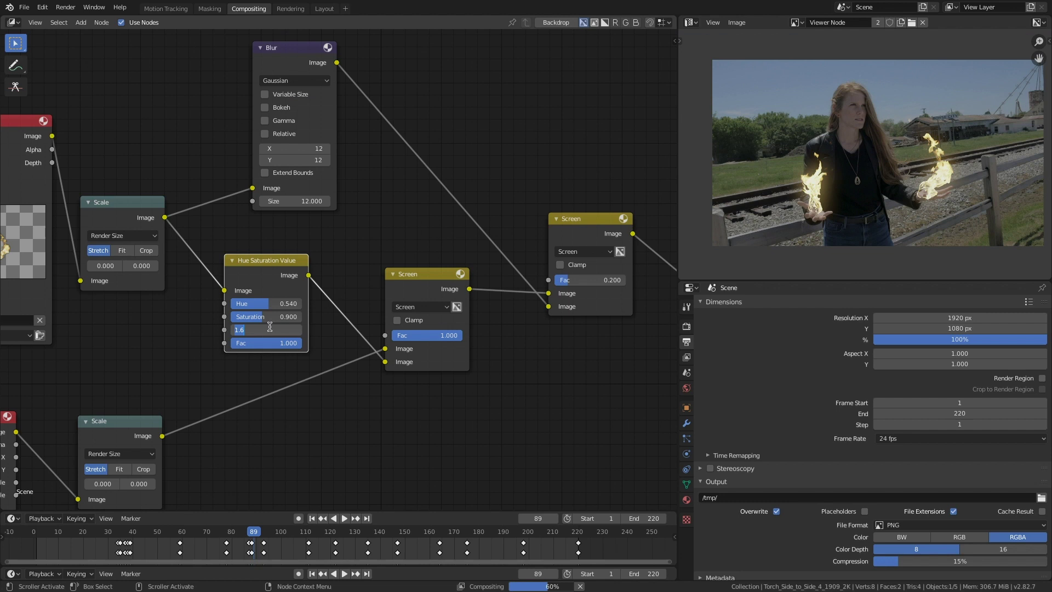
- Set the Hue Saturation Value node to saturation 0.900 and value 1.200, and reset its hue to the default
left_click(280, 302)
key("BackSpace")
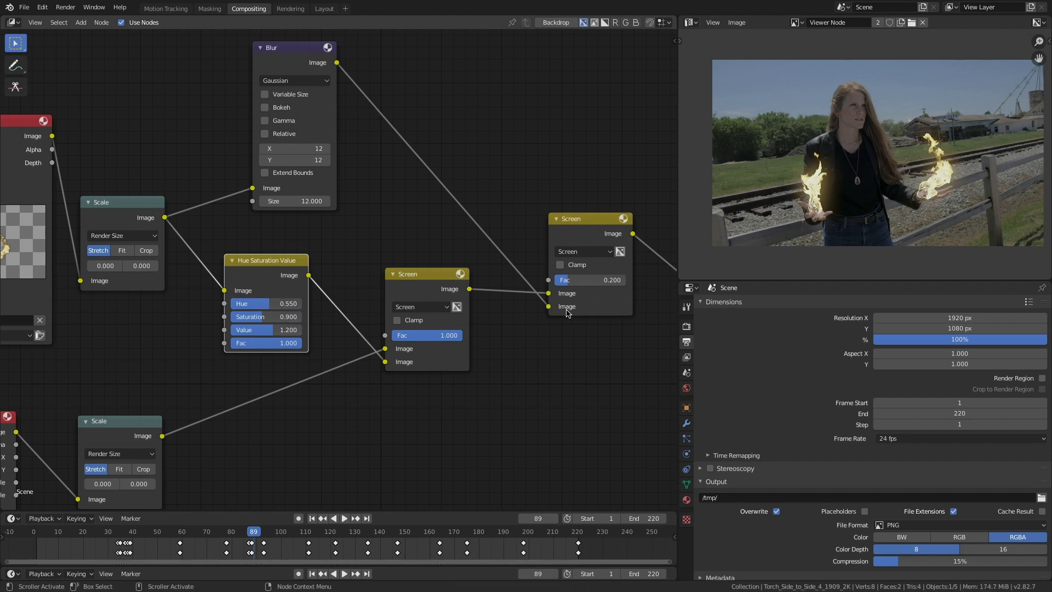
scroll(554, 415, "down", 2)
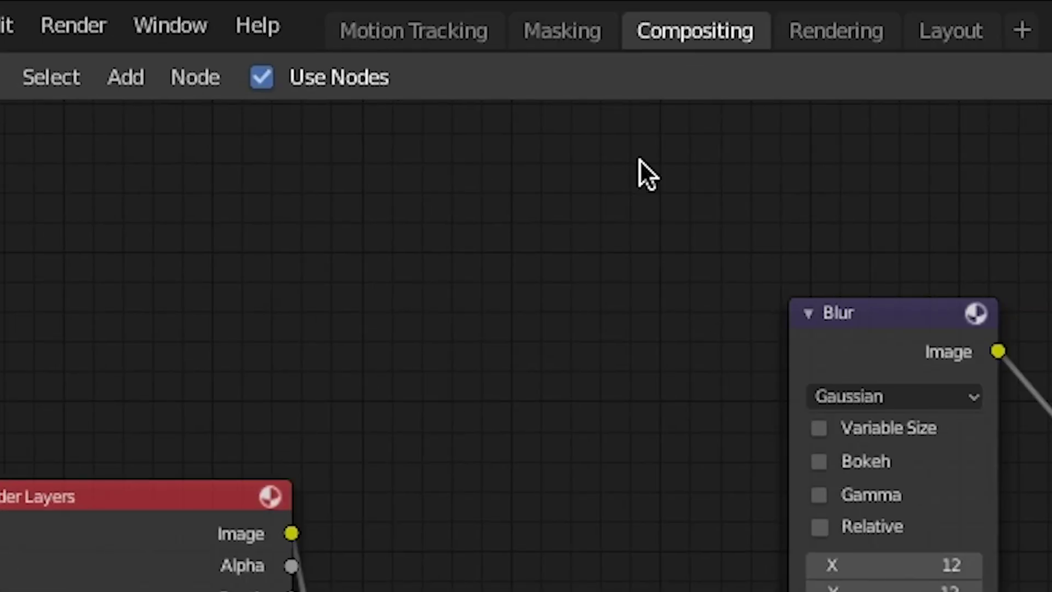
- Switch to the Masking workspace and create a new mask for the footage clip
left_click(568, 36)
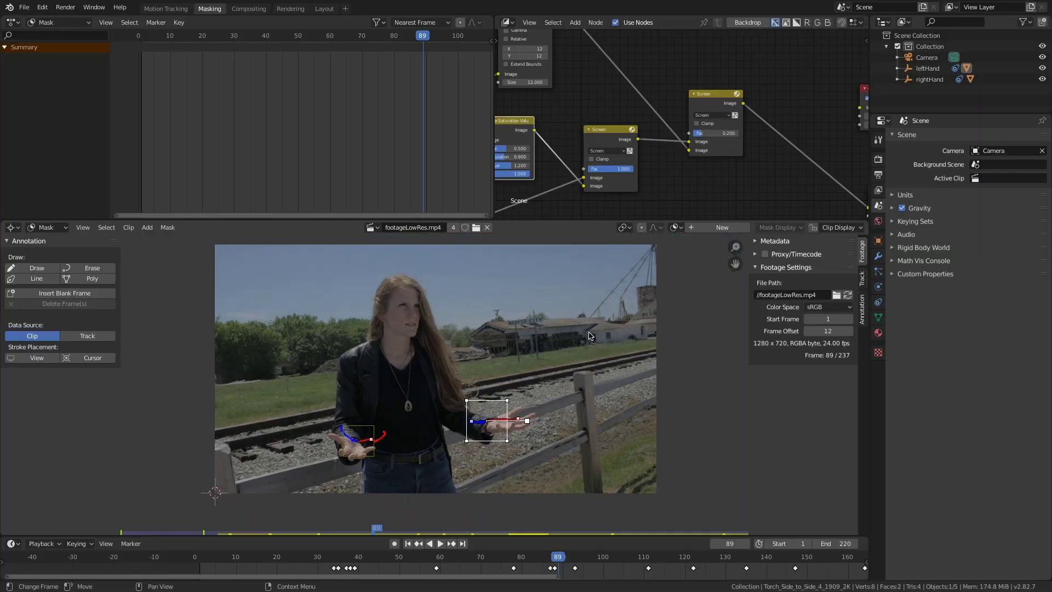
scroll(589, 335, "up", 1)
left_click(711, 228)
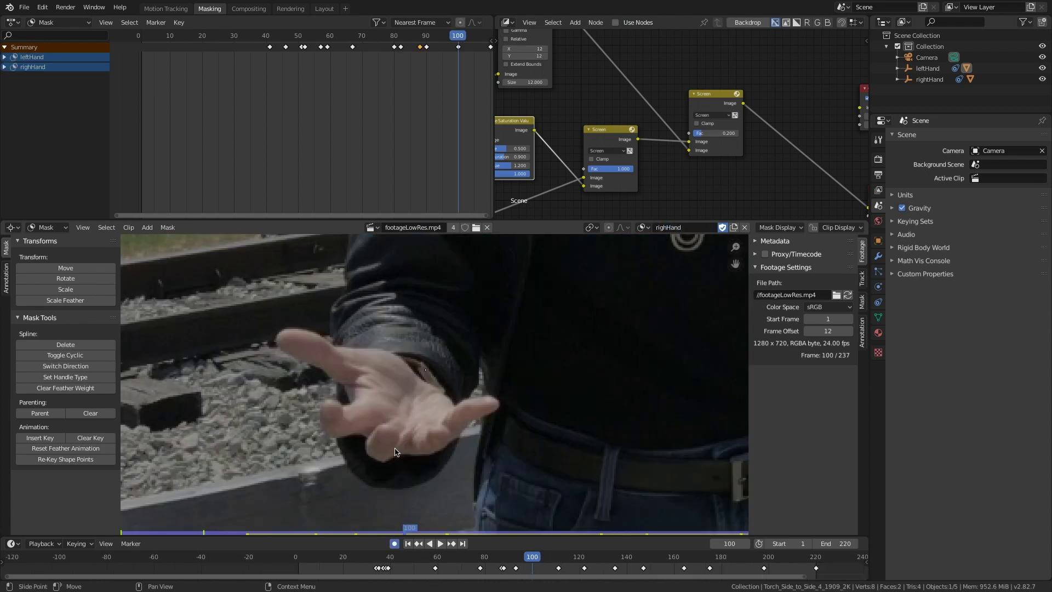
- Start the righHand mask spline on the woman's fingers at frame 100 and change the handle type of its points
scroll(397, 427, "up", 3)
left_click(396, 427, "ctrl")
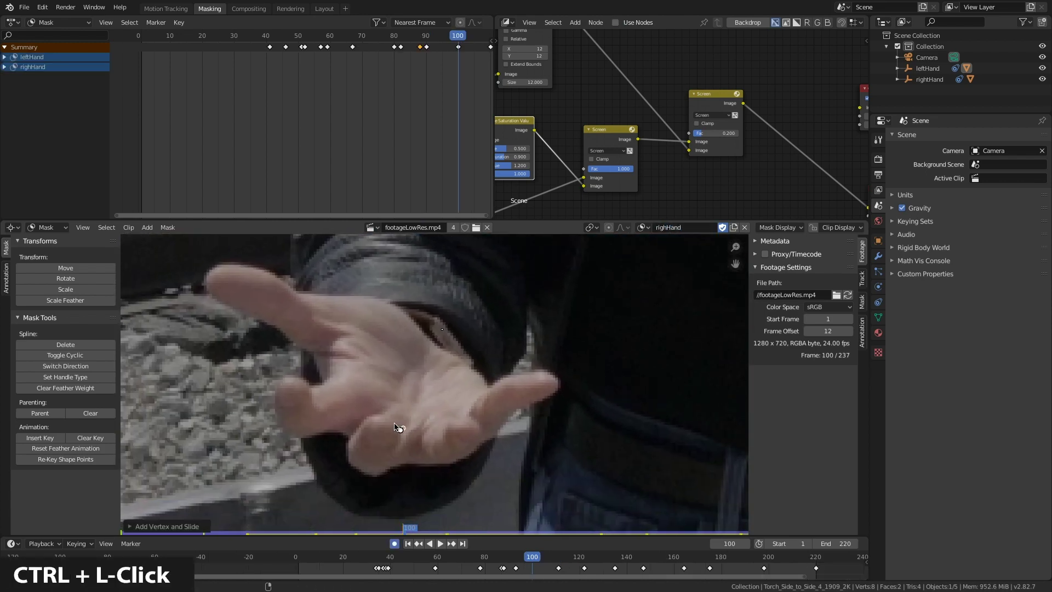
key("v")
left_click(355, 416)
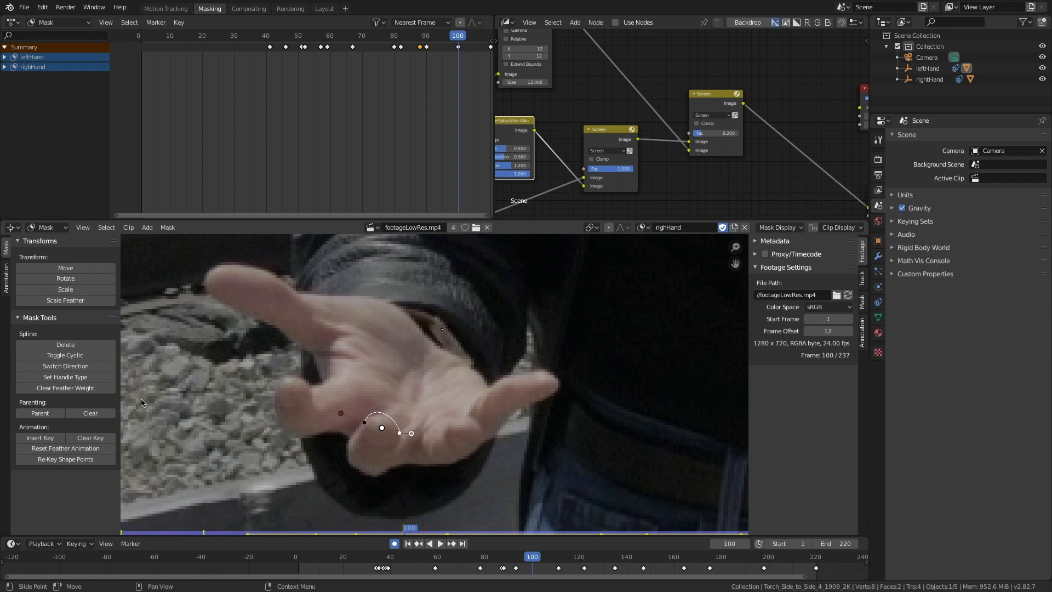
- Extend the mask spline with more points around the fingertips and out over the gravel toward the thumb
middle_click_drag(365, 429, 386, 417)
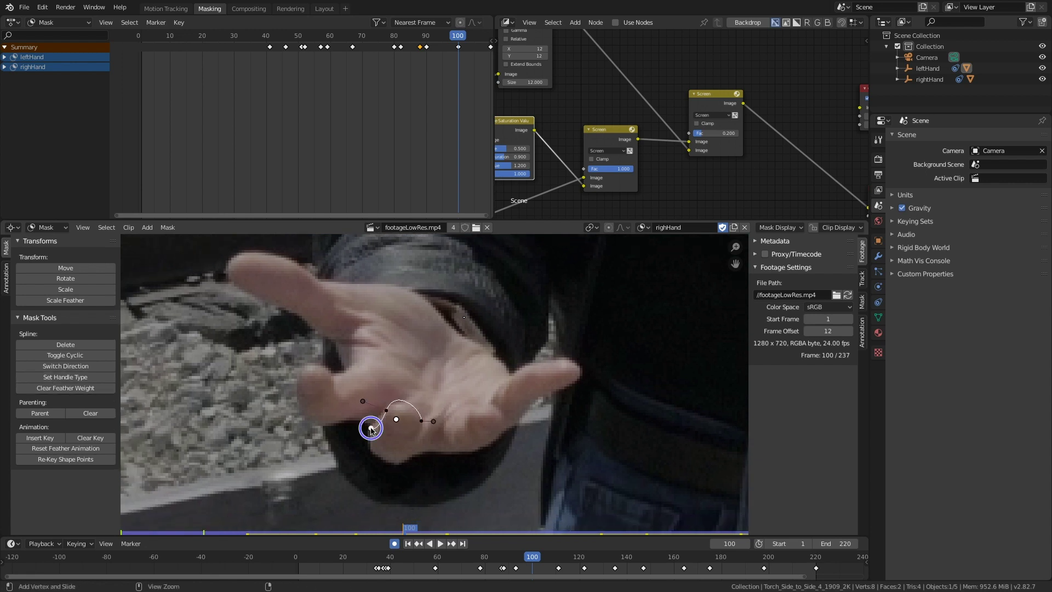
left_click(371, 428, "ctrl")
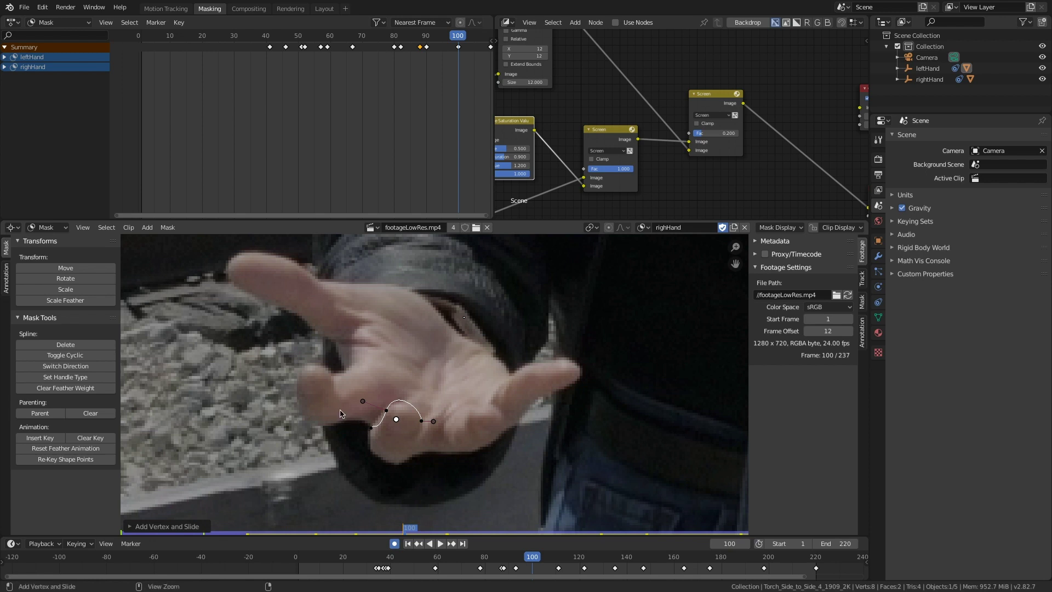
left_click(307, 363, "ctrl")
left_click(289, 395, "ctrl")
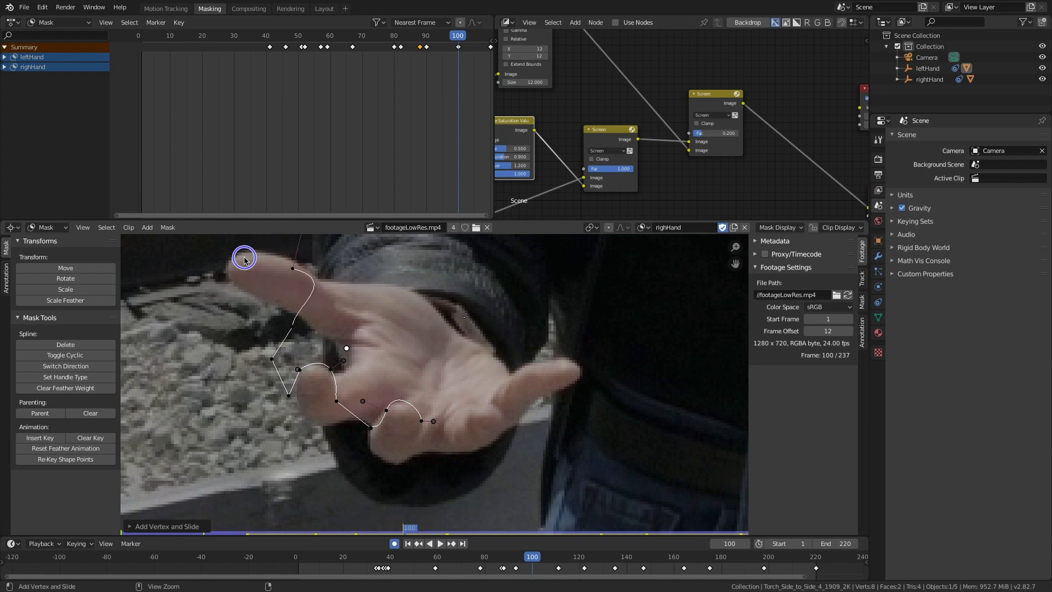
- Move the mask points between the index finger and thumb, change their handle type, and shift the end point toward the thumb tip
middle_click_drag(244, 258, 256, 319)
left_click_drag(301, 327, 292, 316)
left_click_drag(308, 392, 317, 403)
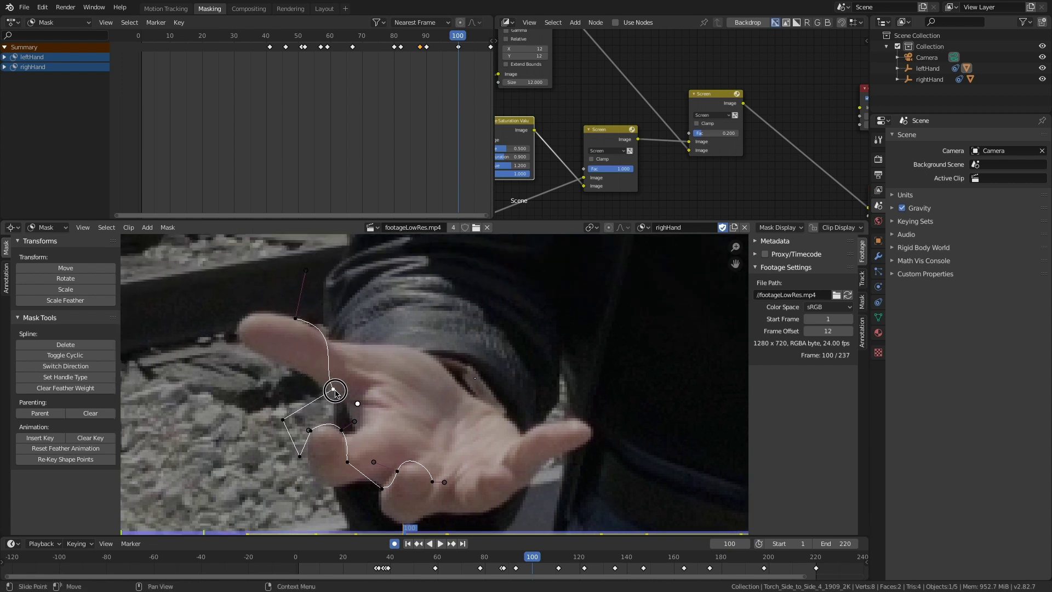
key("v")
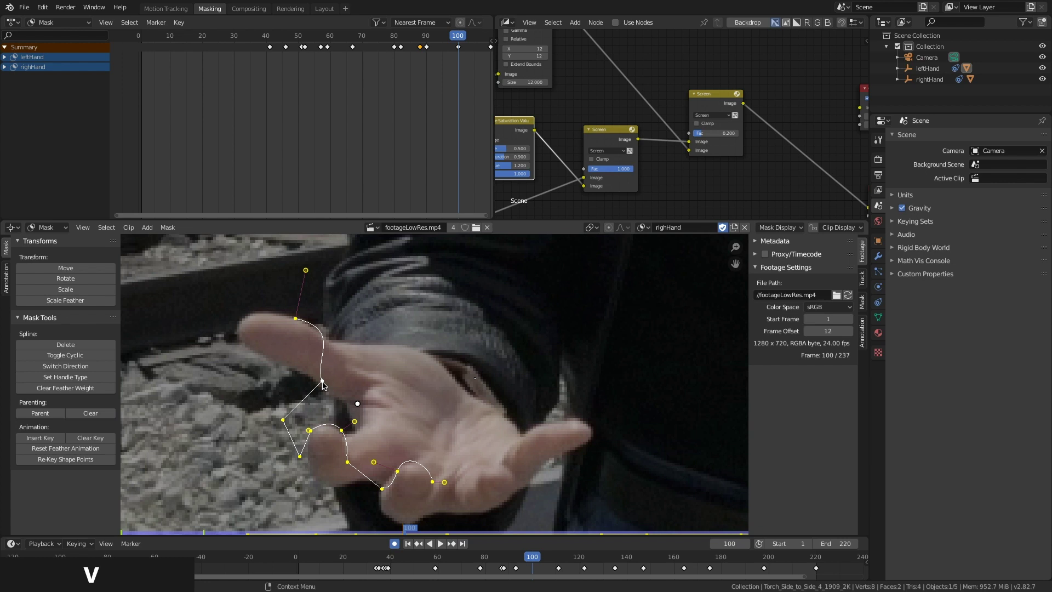
left_click(322, 384)
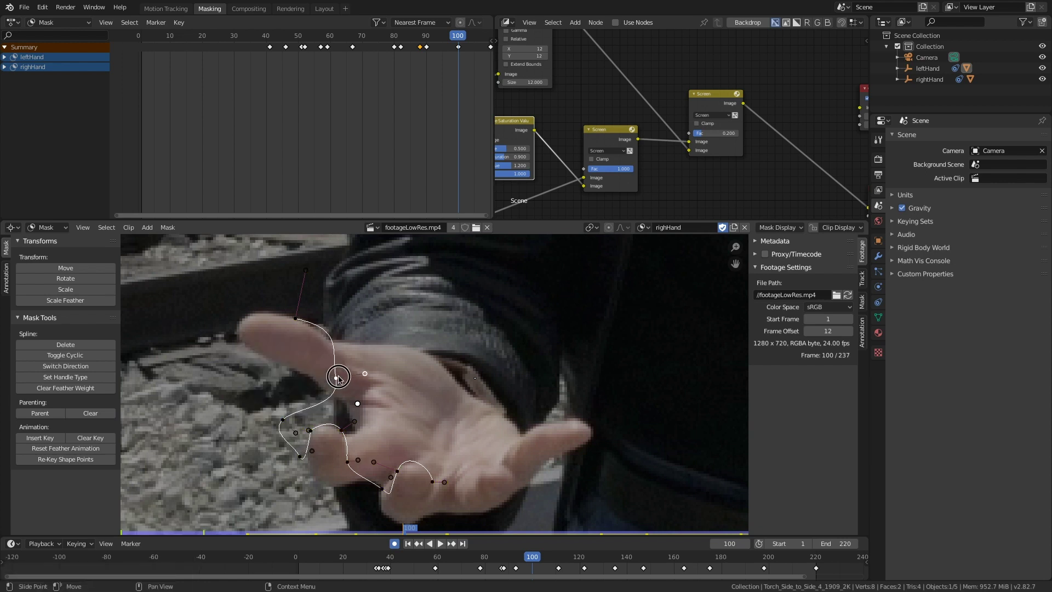
left_click_drag(286, 314, 271, 313)
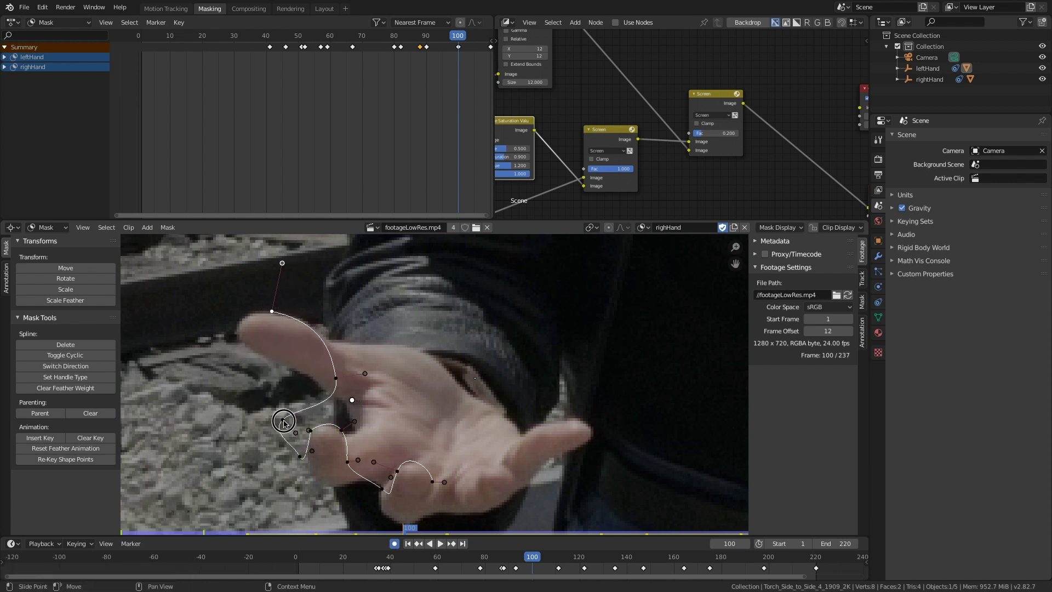
- Add a mask point just beyond the thumb tip and adjust its handle type and position to curve around the thumb
middle_click_drag(286, 412, 323, 423)
left_click(273, 330, "ctrl")
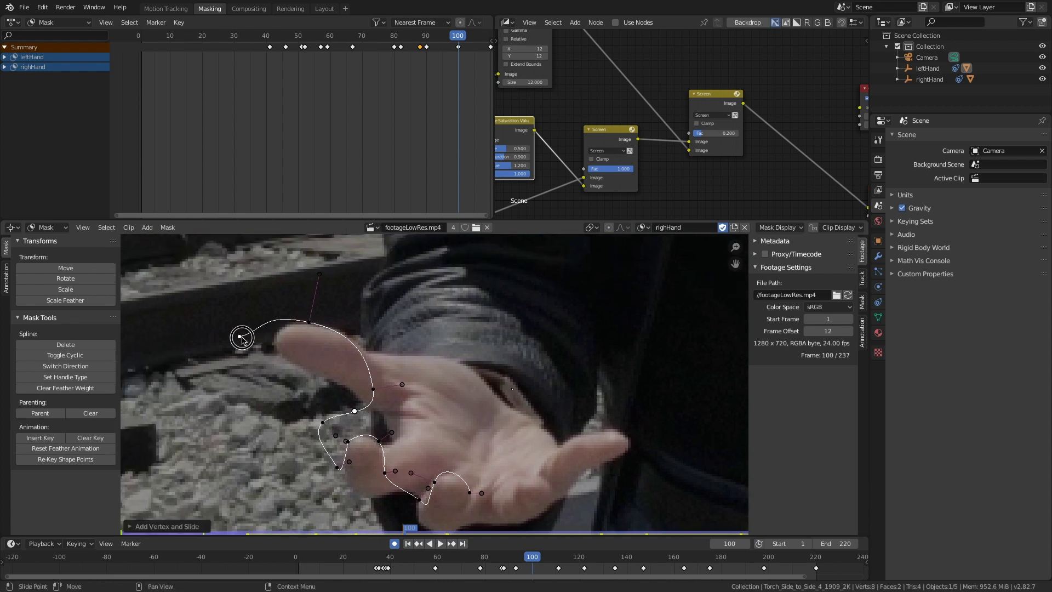
key("v")
left_click(242, 340)
left_click_drag(239, 336, 238, 339)
scroll(241, 343, "down", 1)
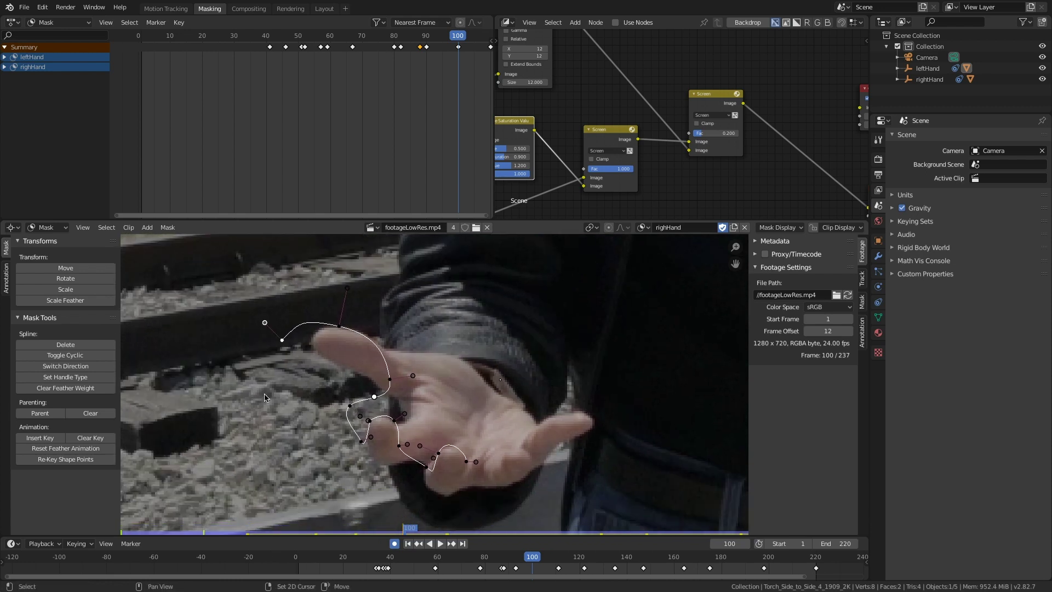
- Extend the mask spline in a wide loop over the gravel, below the hand and up beside the little finger
left_click(249, 496, "ctrl")
middle_click_drag(276, 495, 268, 371)
left_click(418, 481, "ctrl")
left_click(576, 421, "ctrl")
left_click(620, 349, "ctrl")
- Add mask points over the little fingertip and shape the curve around it
middle_click_drag(621, 325, 530, 424)
left_click_drag(531, 424, 520, 404, "ctrl")
middle_click_drag(520, 464, 537, 425)
scroll(537, 425, "up", 1)
left_click_drag(554, 368, 504, 392, "ctrl")
left_click_drag(570, 400, 568, 409, "ctrl")
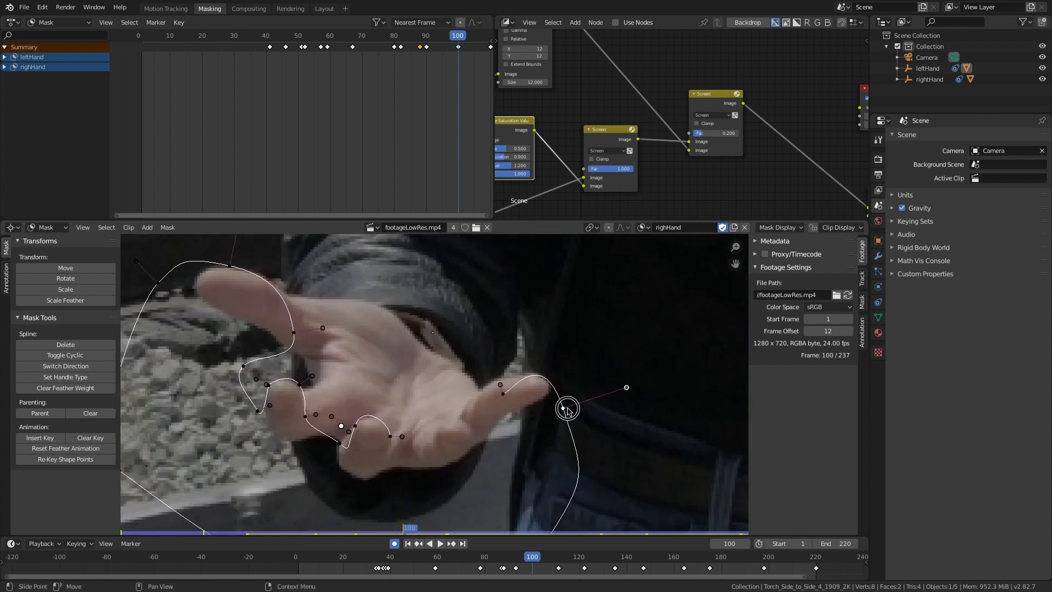
- Trace the remaining fingertips with mask points and close the spline into a loop
left_click(495, 444, "ctrl")
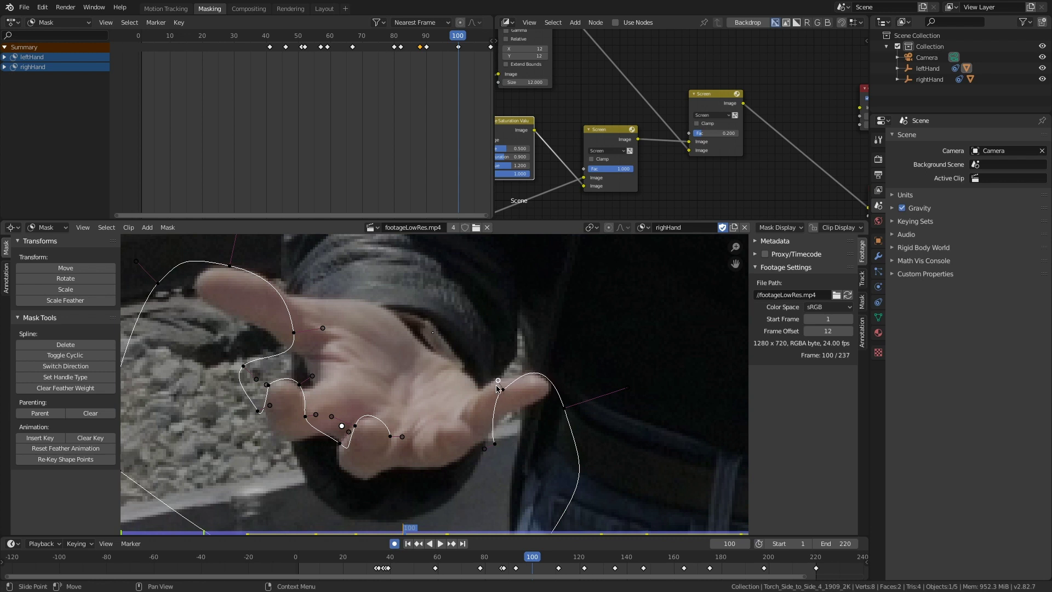
left_click_drag(493, 444, 446, 428, "ctrl")
left_click(438, 470, "ctrl")
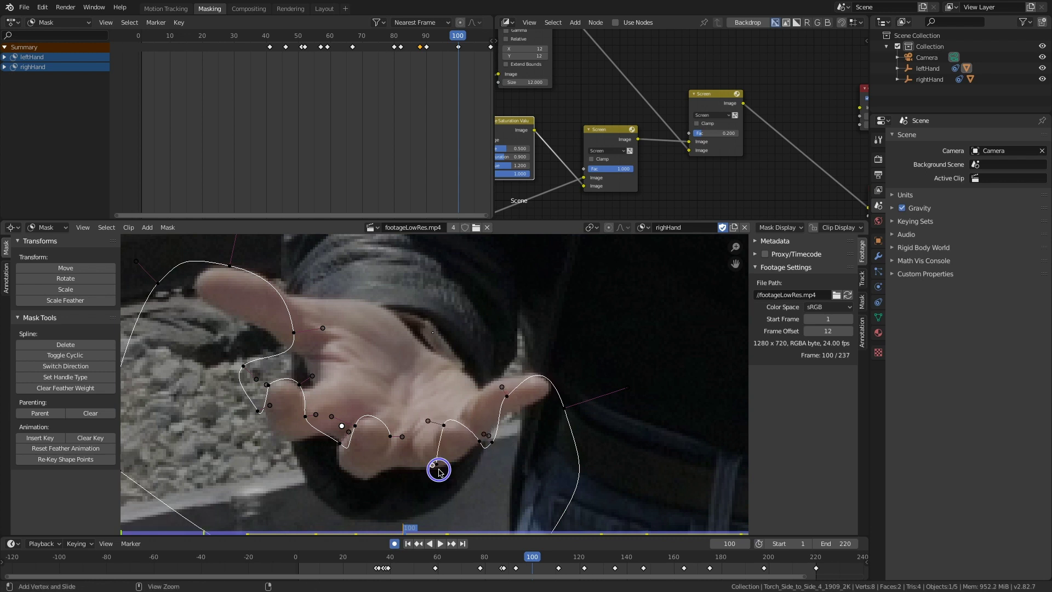
left_click_drag(436, 466, 388, 472)
left_click(431, 455)
left_click(431, 454)
left_click(415, 463)
key("alt+c")
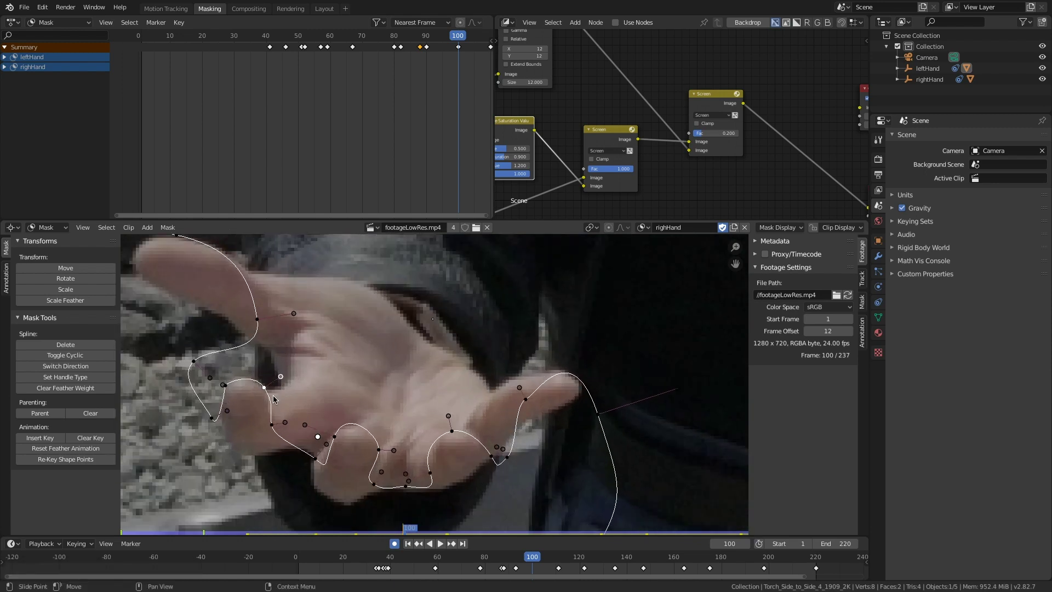
scroll(273, 400, "down", 3)
key("a")
middle_click_drag(441, 357, 437, 344)
left_click(510, 386)
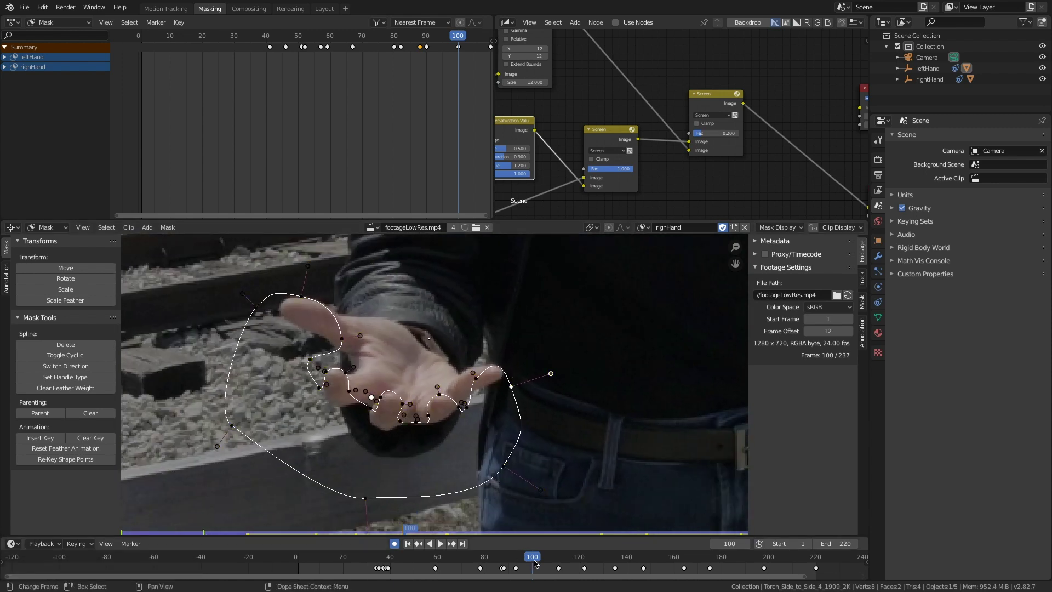
- Go to frame 90 and move the entire mask spline onto the hand's position there
left_click_drag(532, 556, 508, 556)
key("a")
key("g")
left_click(526, 444)
scroll(309, 326, "up", 1)
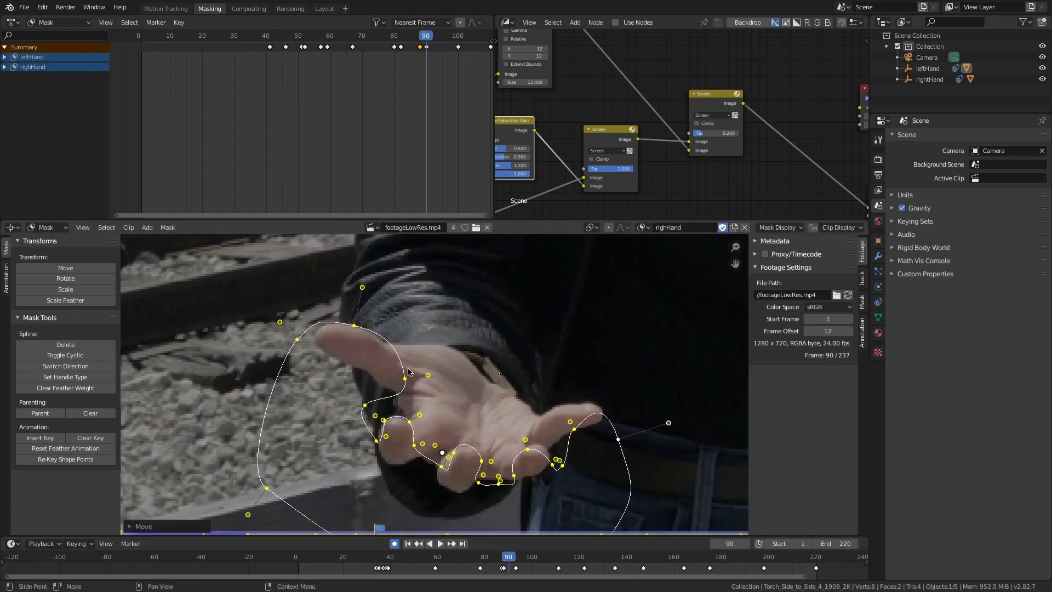
- Fit the individual mask points to the thumb and fingertips at frame 90
left_click_drag(345, 327, 348, 324)
left_click_drag(299, 341, 302, 344)
scroll(354, 441, "up", 2)
left_click_drag(406, 442, 407, 444)
middle_click_drag(407, 444, 394, 369)
left_click_drag(401, 405, 399, 421)
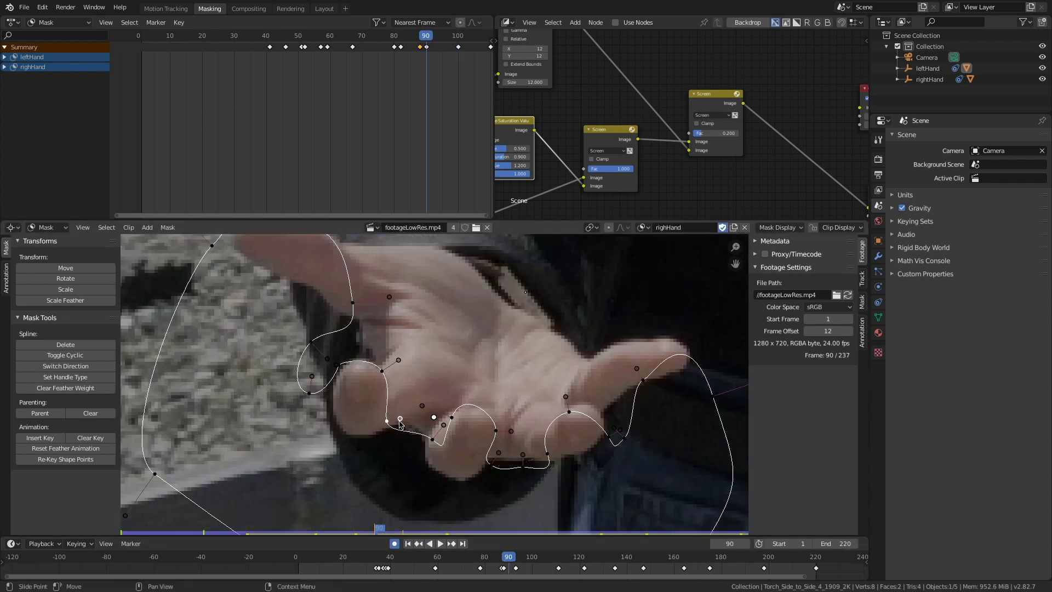
middle_click_drag(429, 405, 384, 372)
left_click_drag(477, 434, 478, 425)
left_click_drag(446, 432, 449, 426)
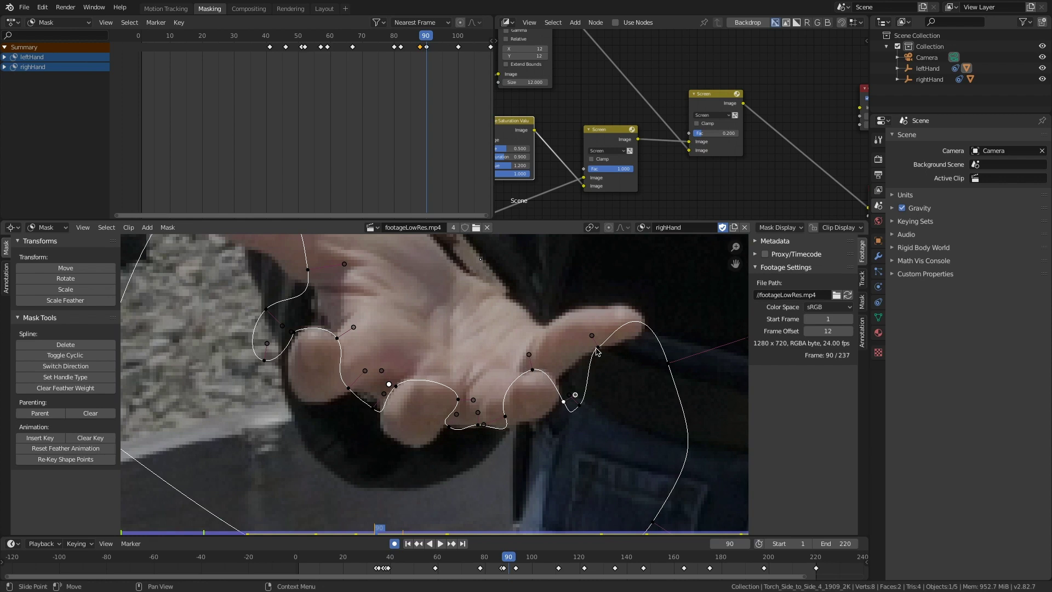
left_click_drag(597, 351, 626, 355)
- Go to frame 70 and move the whole mask spline to follow the hand
left_click(461, 557)
scroll(463, 453, "down", 4)
key("a")
key("g")
left_click(462, 453)
- Reposition the mask points along the fingers and the thumb gap at frame 70
scroll(471, 400, "up", 3)
scroll(487, 372, "up", 2)
middle_click_drag(344, 385, 451, 391)
left_click_drag(423, 464, 437, 485)
left_click_drag(386, 449, 414, 432)
left_click_drag(366, 376, 389, 369)
scroll(387, 383, "down", 1)
middle_click_drag(387, 383, 418, 451)
left_click_drag(331, 351, 360, 350)
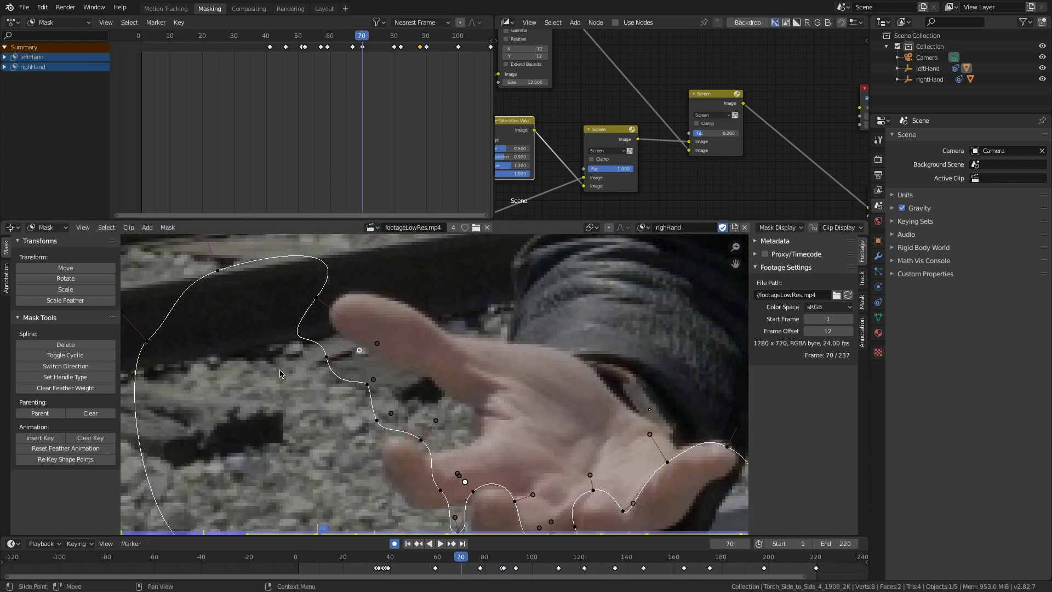
- Refit the mask points to the fingers and thumb at frames 60, 50 and 41
scroll(349, 377, "down", 10, "alt")
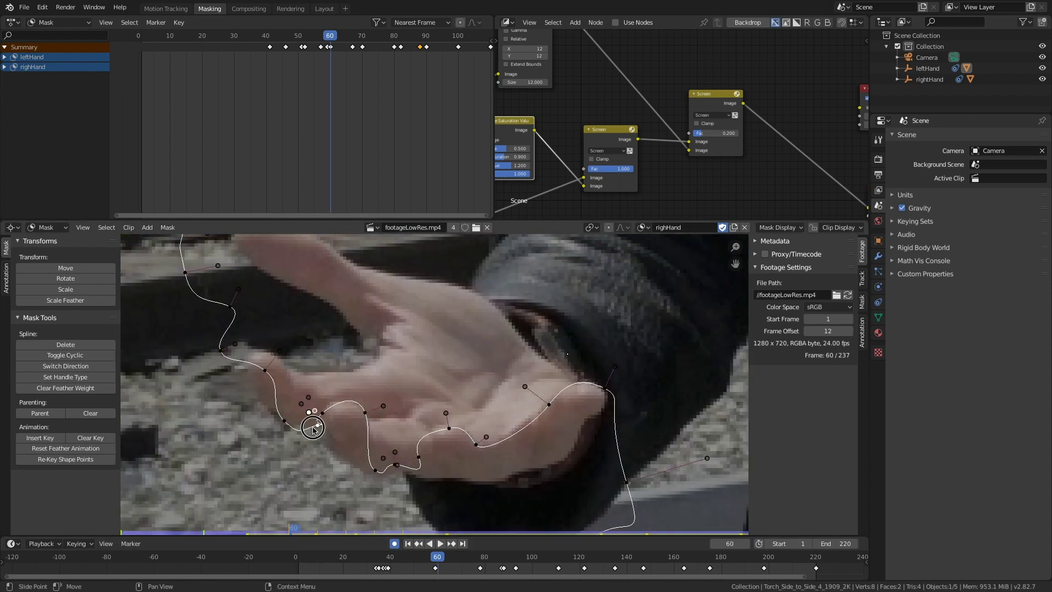
scroll(347, 433, "down", 10, "alt")
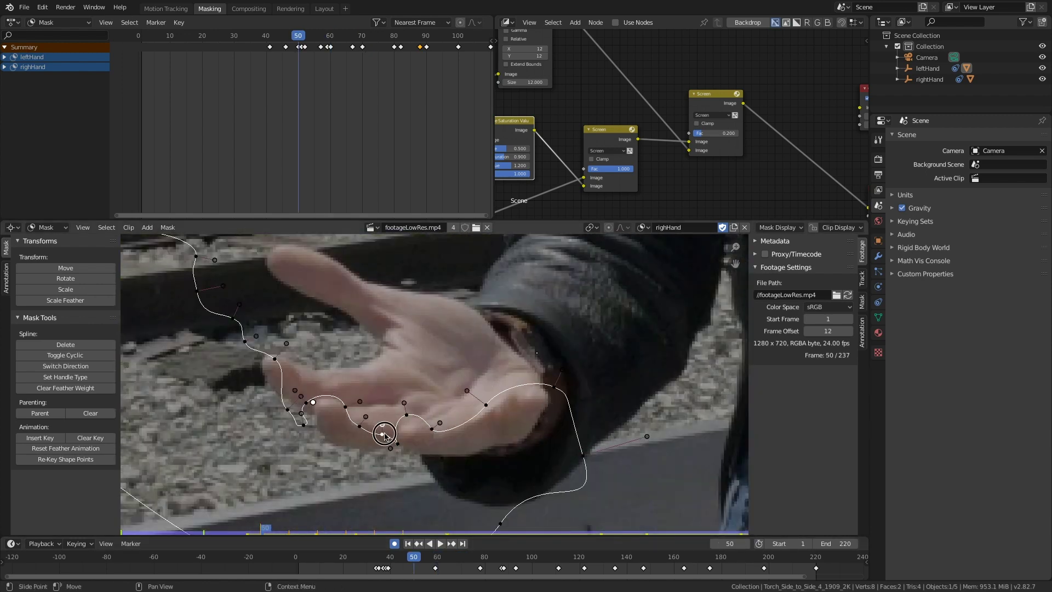
scroll(282, 321, "down", 9, "alt")
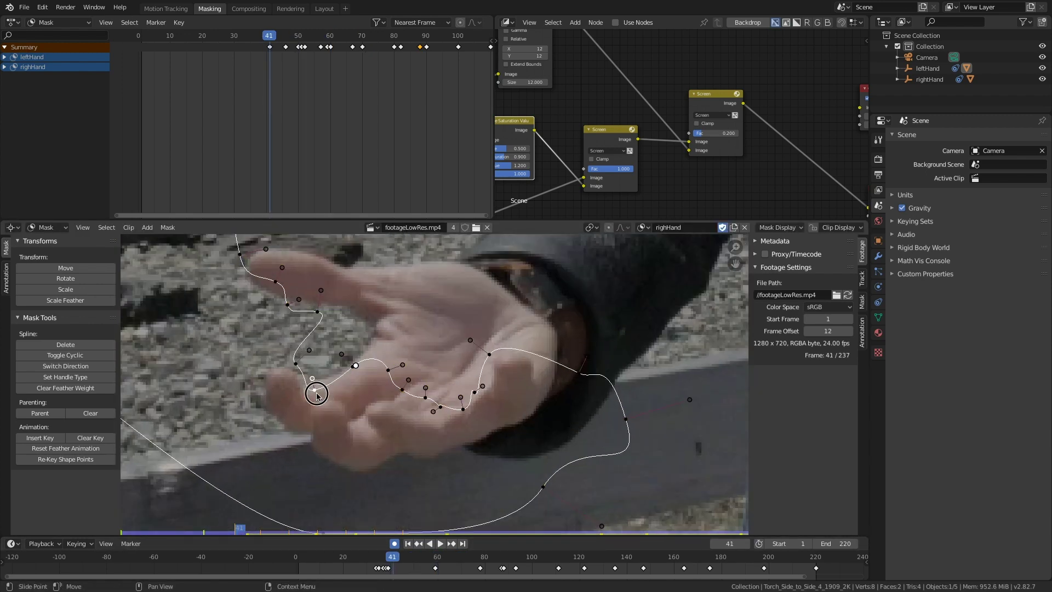
left_click_drag(352, 419, 512, 407)
left_click_drag(361, 466, 423, 476)
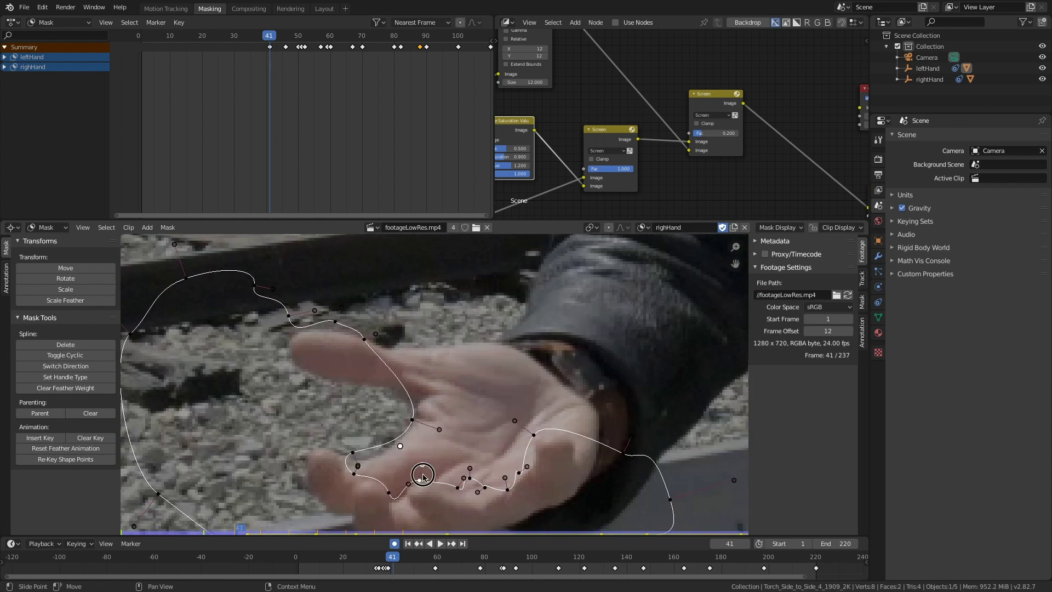
left_click_drag(312, 326, 291, 307)
- Go to frame 43 and fit the mask outline to the hand there
scroll(545, 428, "down", 3)
scroll(544, 427, "down", 3, "alt")
scroll(545, 427, "up", 3)
key("a")
key("alt+a")
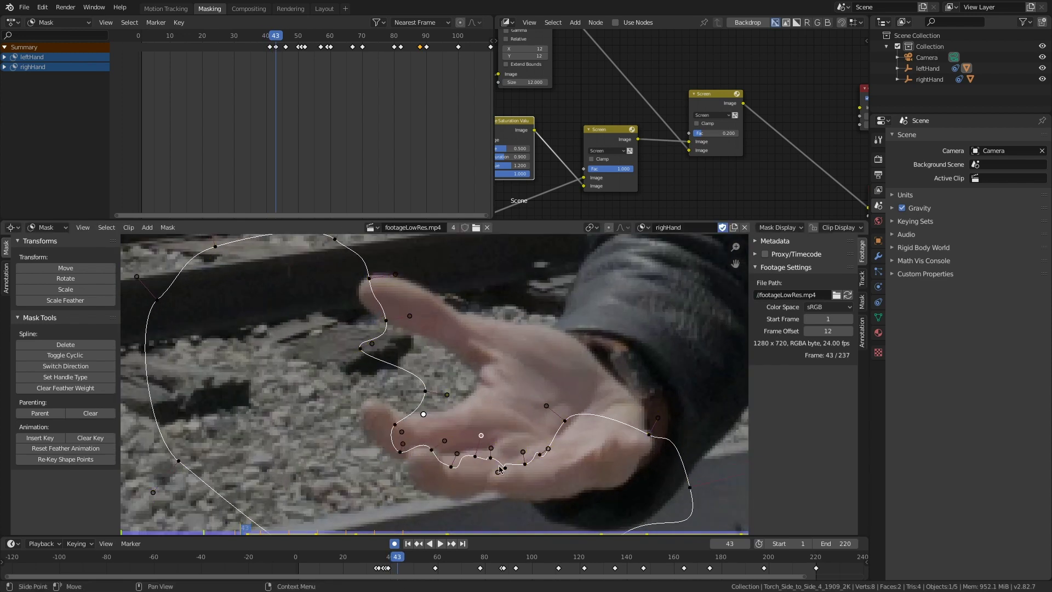
- Advance to frame 55 and correct the mask points around the fingers
scroll(642, 437, "down", 5, "alt")
scroll(642, 436, "down", 3)
scroll(642, 436, "down", 7, "alt")
scroll(482, 410, "up", 4)
left_click_drag(440, 398, 422, 378)
middle_click_drag(493, 389, 449, 391)
left_click_drag(638, 396, 570, 427)
scroll(570, 428, "down", 4)
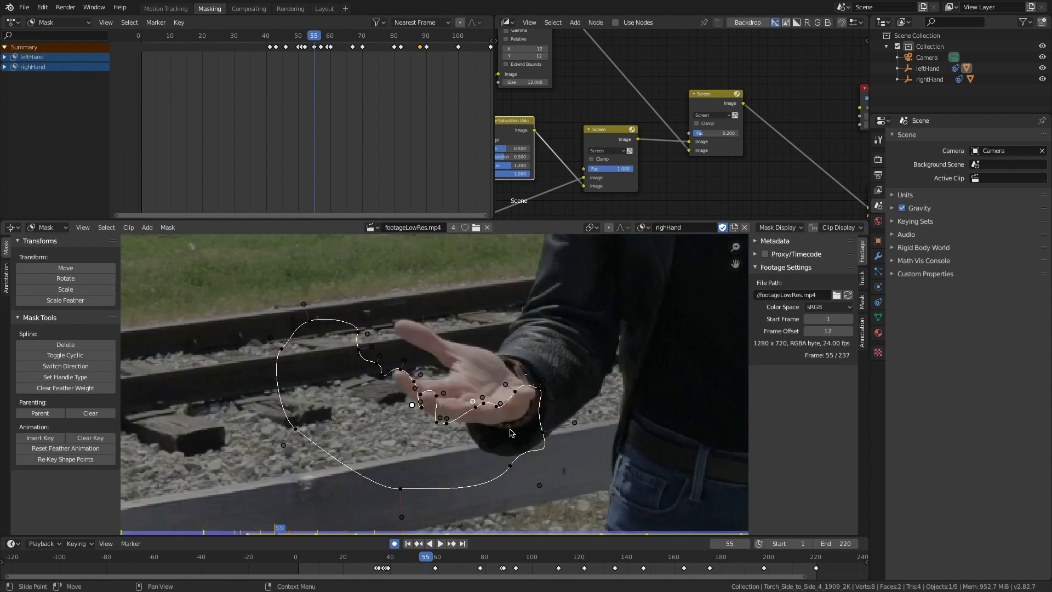
- Go to frame 120, move the whole mask onto the hand and adjust its points at the fingers
mouse_move(581, 559)
left_mouse_down()
mouse_move(538, 559)
mouse_move(579, 560)
left_mouse_up()
scroll(235, 466, "up", 4)
key("a")
key("g")
left_click(307, 433)
left_click(299, 443)
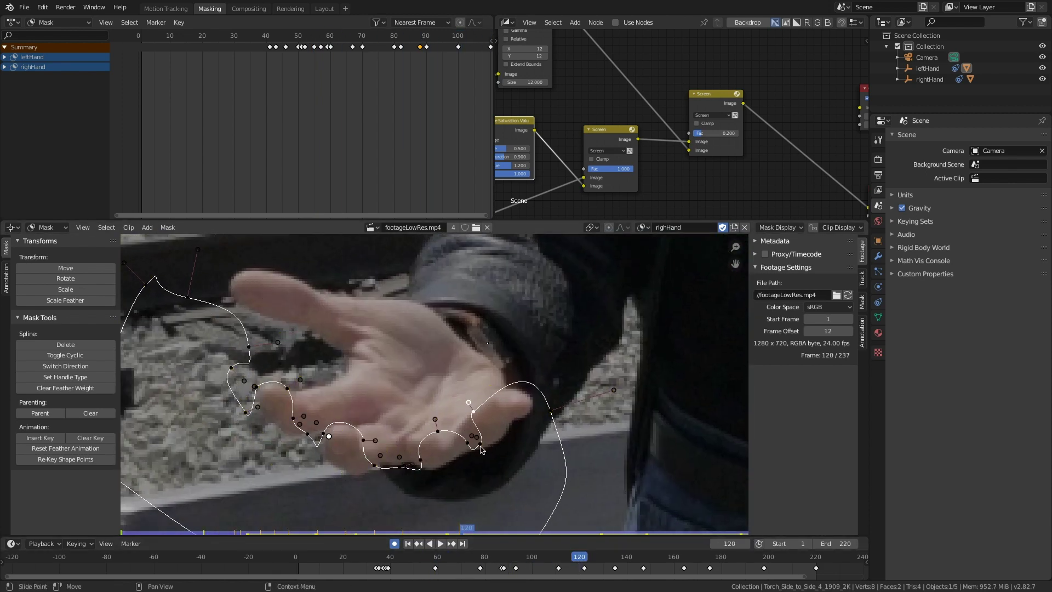
- Advance to around frame 130 and move the complete mask spline to match the hand
scroll(475, 425, "down", 5)
left_click(602, 557)
scroll(427, 398, "up", 4)
key("a")
key("g")
left_click(417, 416)
scroll(406, 405, "up", 2)
middle_click_drag(443, 501, 388, 443)
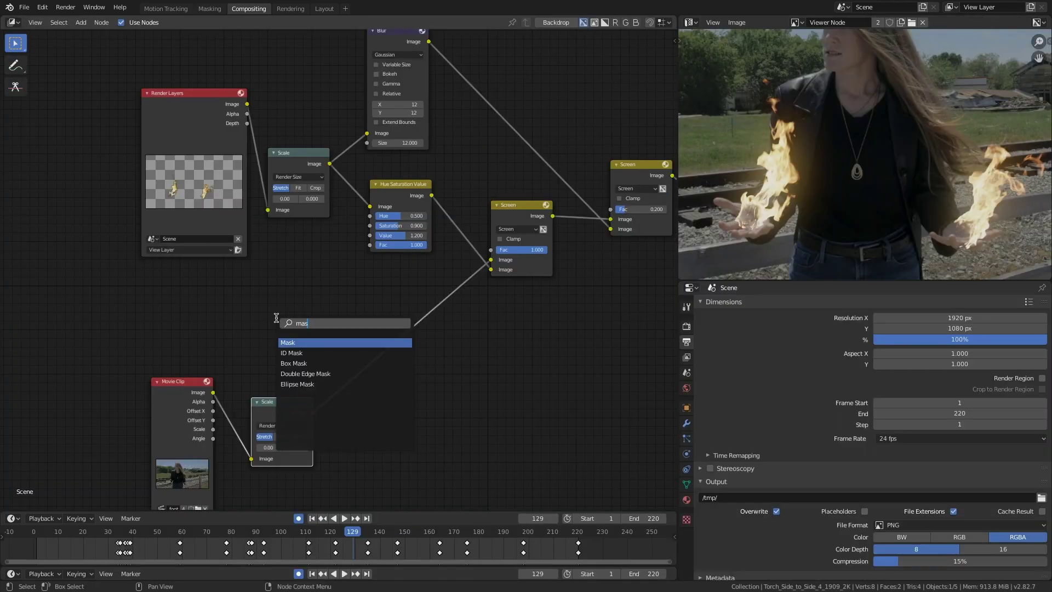
- Add a Mask node to the compositing tree below the Hue Saturation Value node and assign it the leftHand mask
left_click(307, 343)
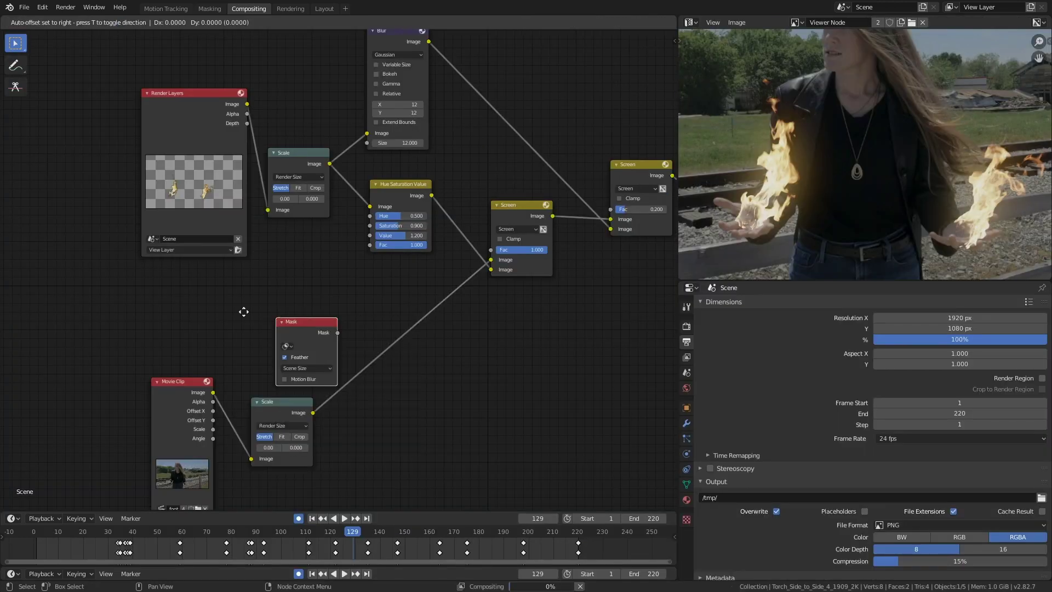
left_click(273, 267)
scroll(433, 232, "up", 1)
middle_click_drag(433, 232, 352, 258)
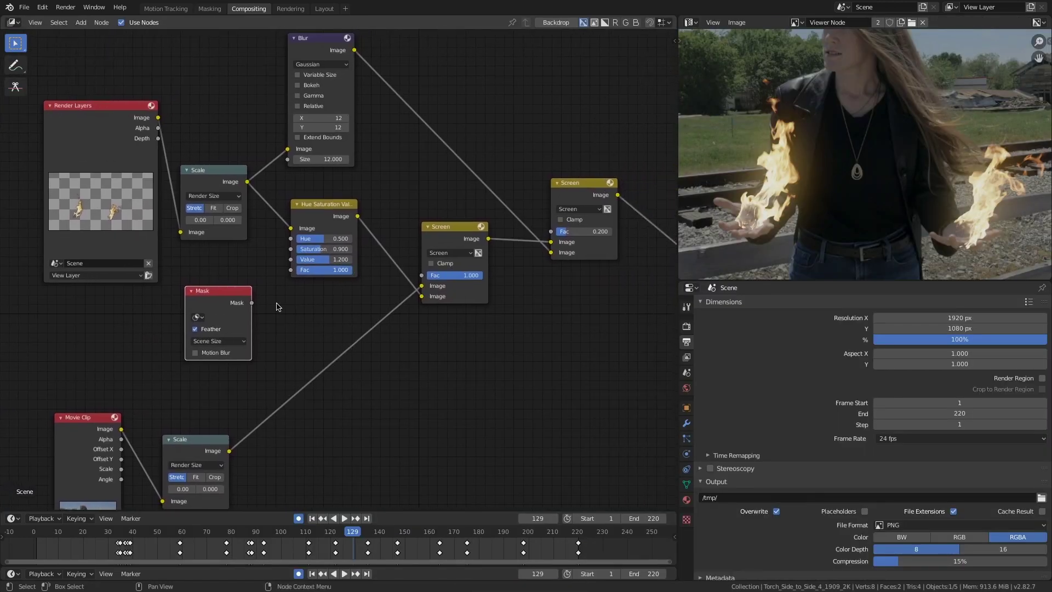
left_click(198, 319)
left_click(229, 327)
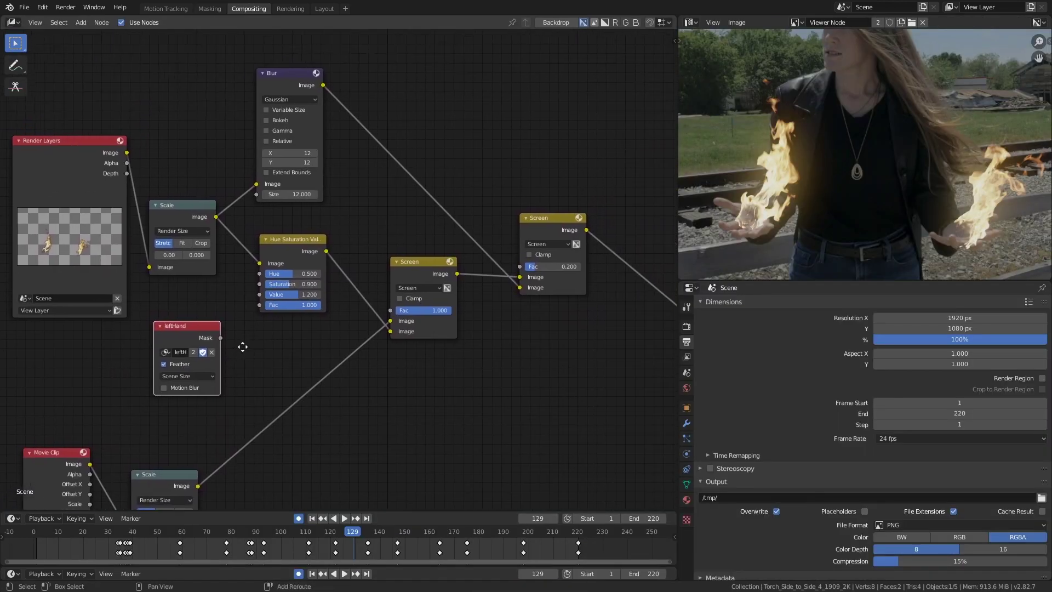
- Connect the leftHand mask output to the Fac input of the first Screen node
key("Home")
left_click_drag(241, 326, 374, 304)
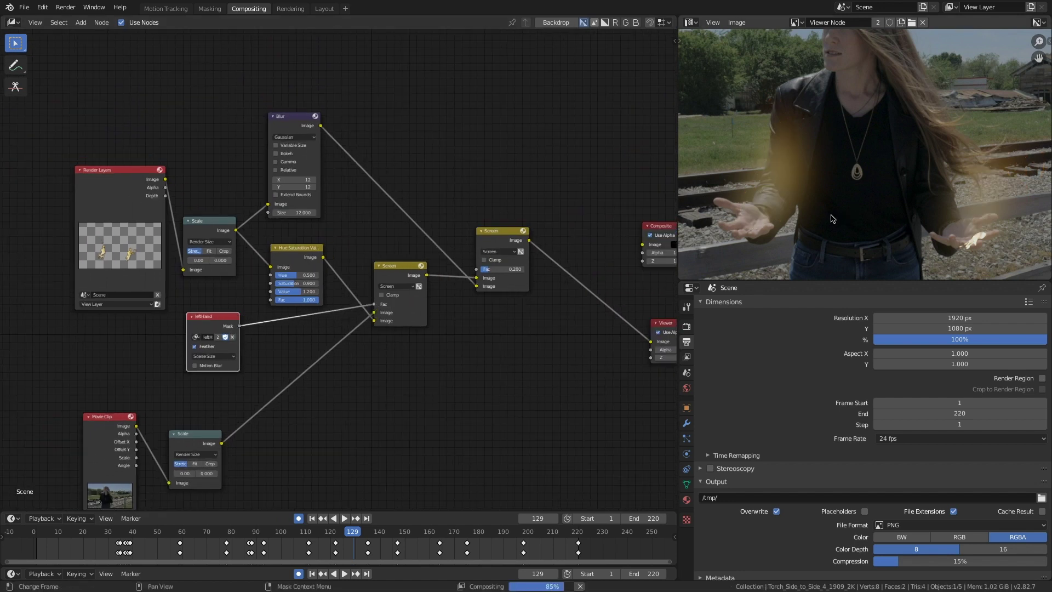
scroll(304, 354, "up", 3)
middle_click_drag(290, 351, 296, 354)
- Insert an Invert node between the leftHand mask and the first Screen node's Fac input
key("shift+a")
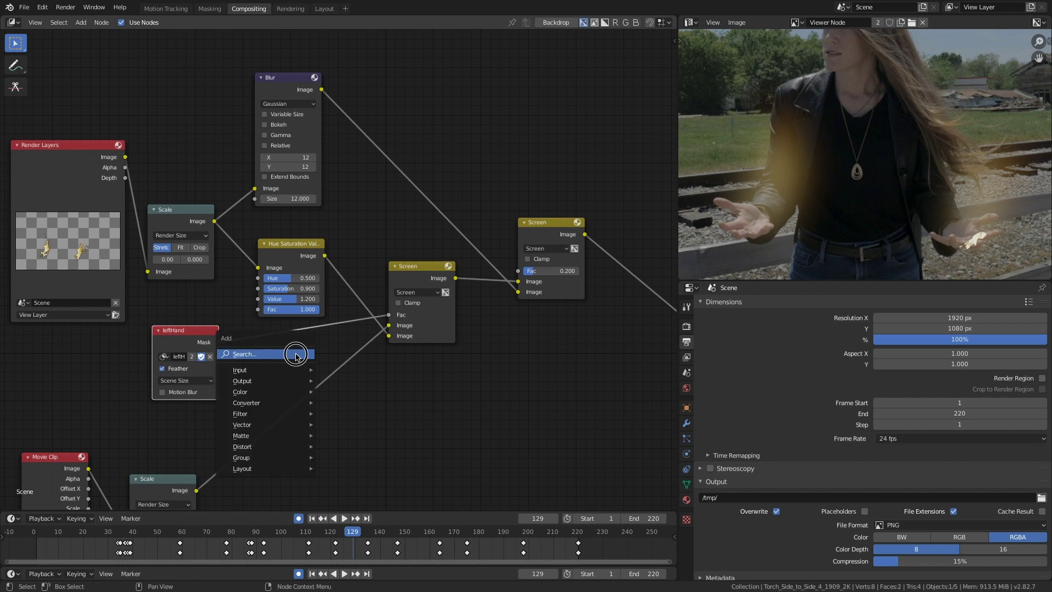
left_click(295, 354)
type("inv")
key("Return")
left_click(224, 326)
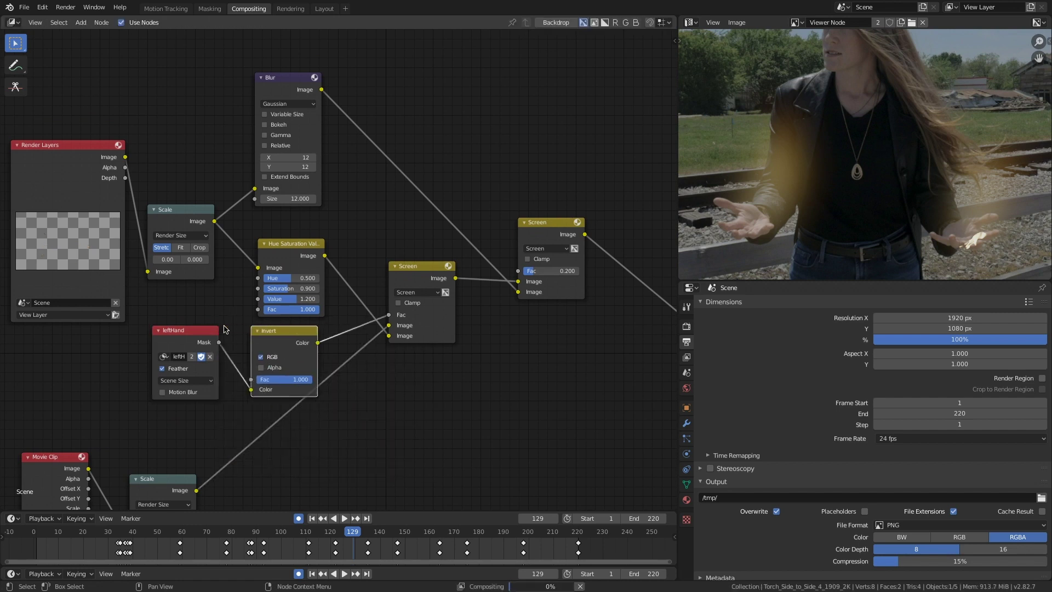
middle_click_drag(300, 348, 300, 356)
left_click_drag(297, 348, 293, 347)
left_click(292, 346)
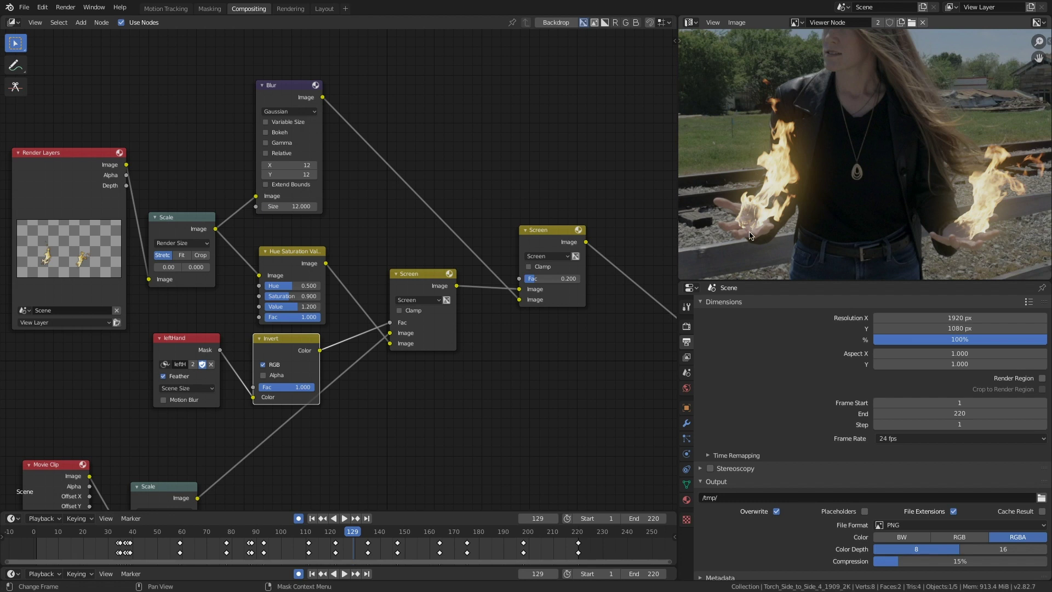
- Spread out the Render Layers, Scale, Blur and Hue Saturation Value nodes to make room around the mask nodes
middle_click_drag(230, 219, 327, 235)
left_click_drag(175, 206, 117, 165)
scroll(165, 186, "down", 3)
left_click_drag(277, 242, 219, 179)
left_click_drag(374, 142, 301, 93)
left_click_drag(361, 253, 293, 196)
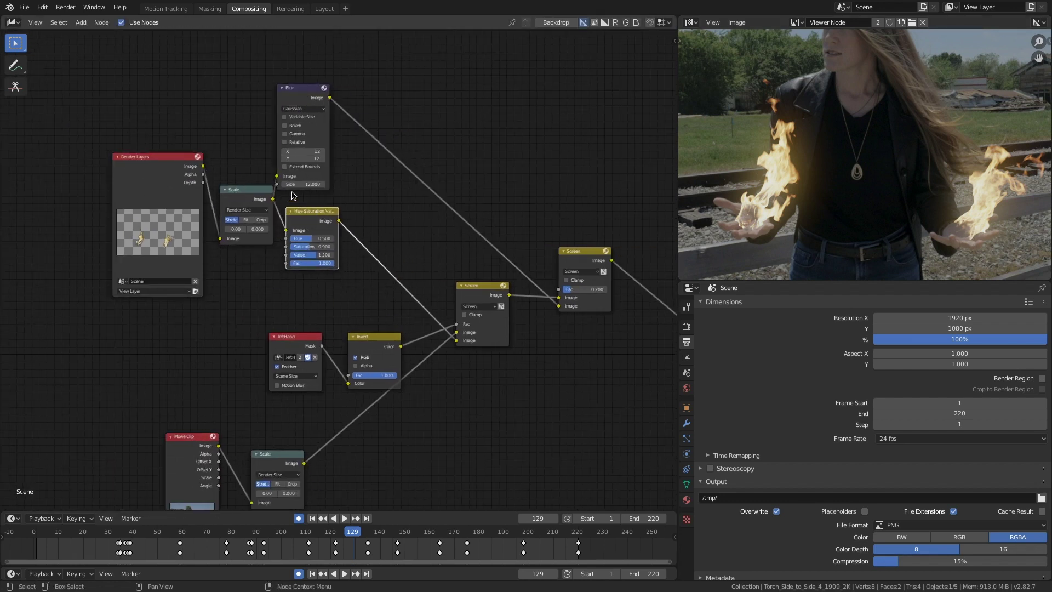
left_click(246, 188)
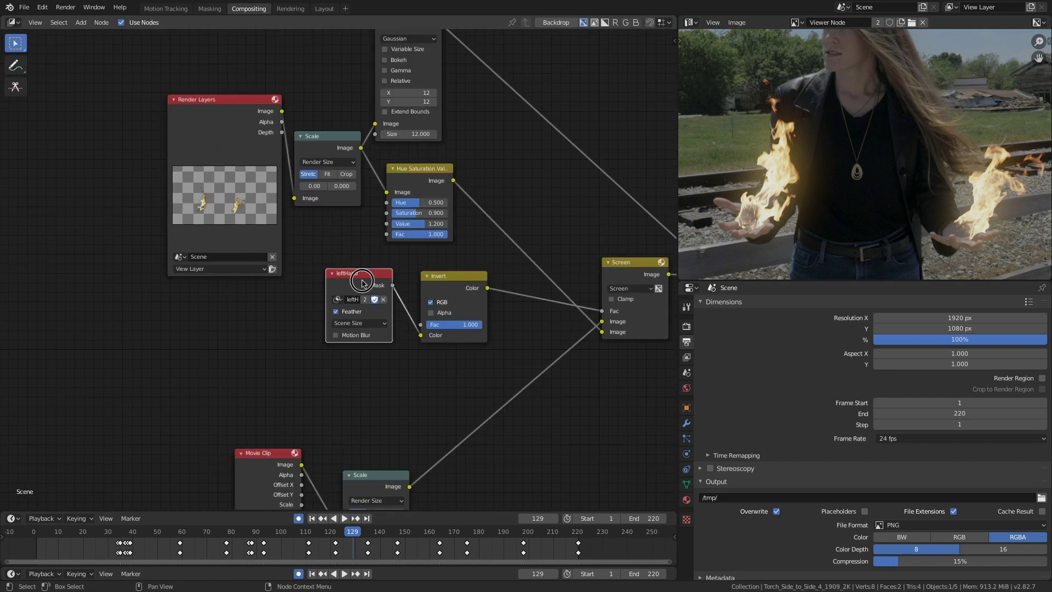
- Duplicate the leftHand mask node, assign the righHand mask to the copy, and line both up beside the Invert node
key("shift+d")
left_click(355, 366)
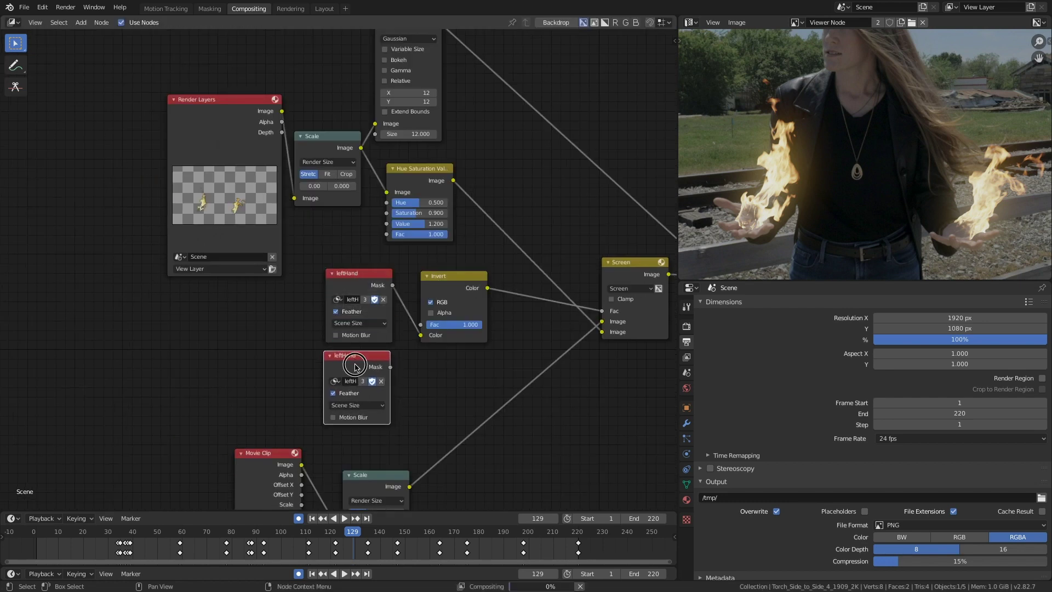
scroll(345, 383, "up", 2)
left_click(334, 400)
left_click(354, 428)
left_click_drag(354, 381, 302, 376)
left_click_drag(348, 286, 284, 278)
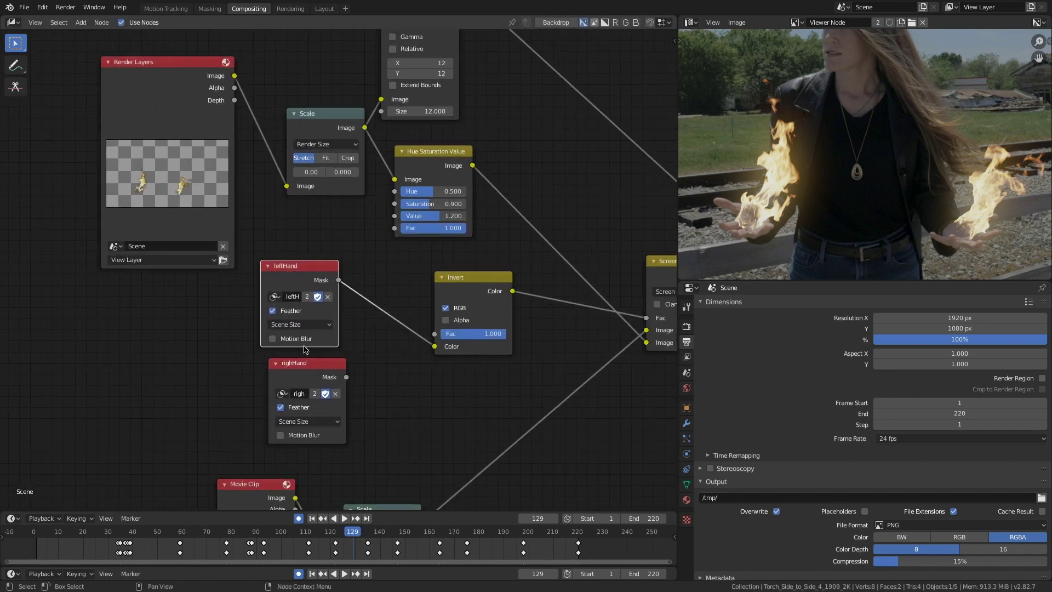
left_click_drag(315, 370, 310, 370)
- Insert a Math Add node between the leftHand mask and the Invert node, and connect the righHand mask to its second value
key("shift+a")
left_click(355, 355)
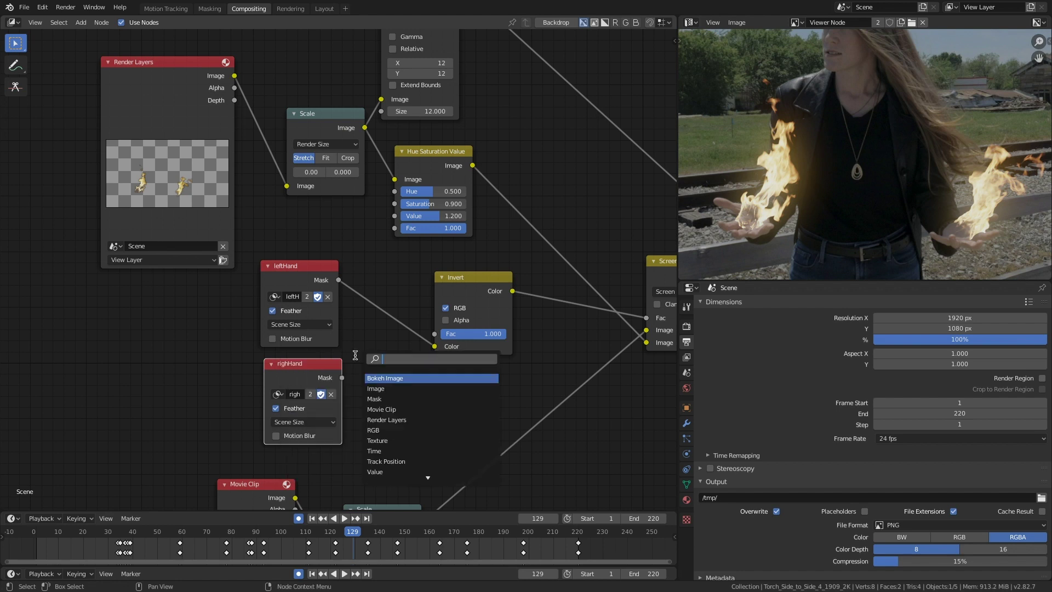
type("math")
key("Return")
left_click(348, 284)
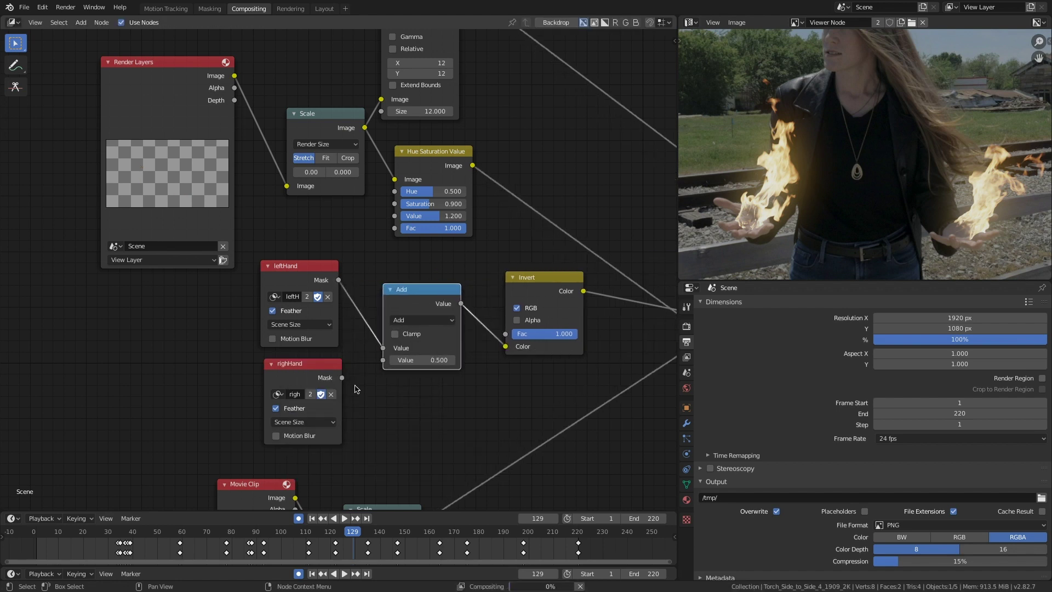
left_click_drag(342, 378, 383, 360)
- Preview the outputs of the Add node, the Invert node and both Screen nodes in the viewer
left_click(405, 298, "ctrl+shift")
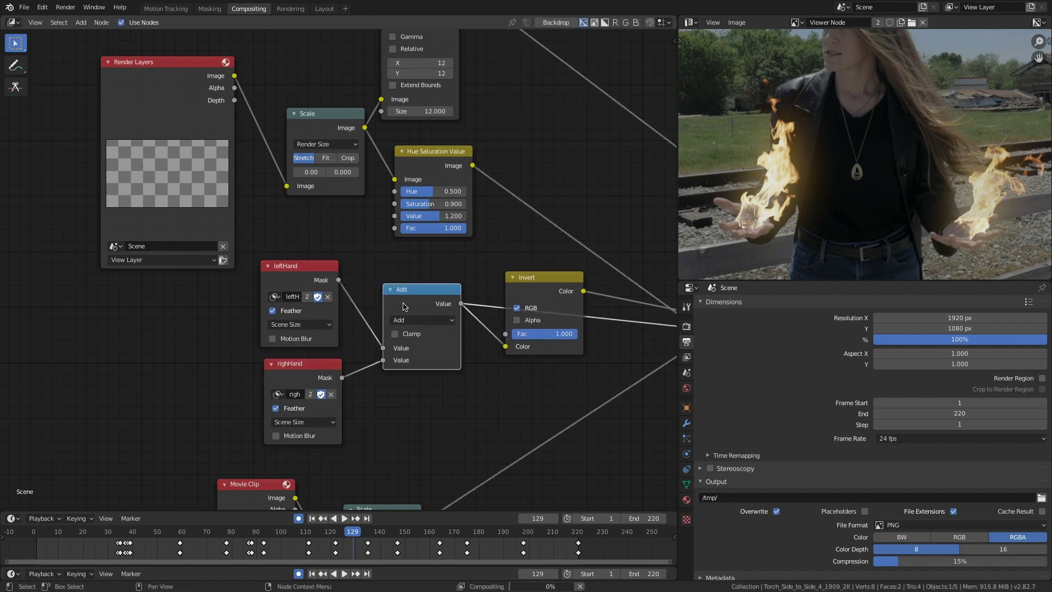
middle_click_drag(570, 348, 370, 363)
left_click(509, 292, "ctrl+shift")
scroll(512, 317, "down", 1)
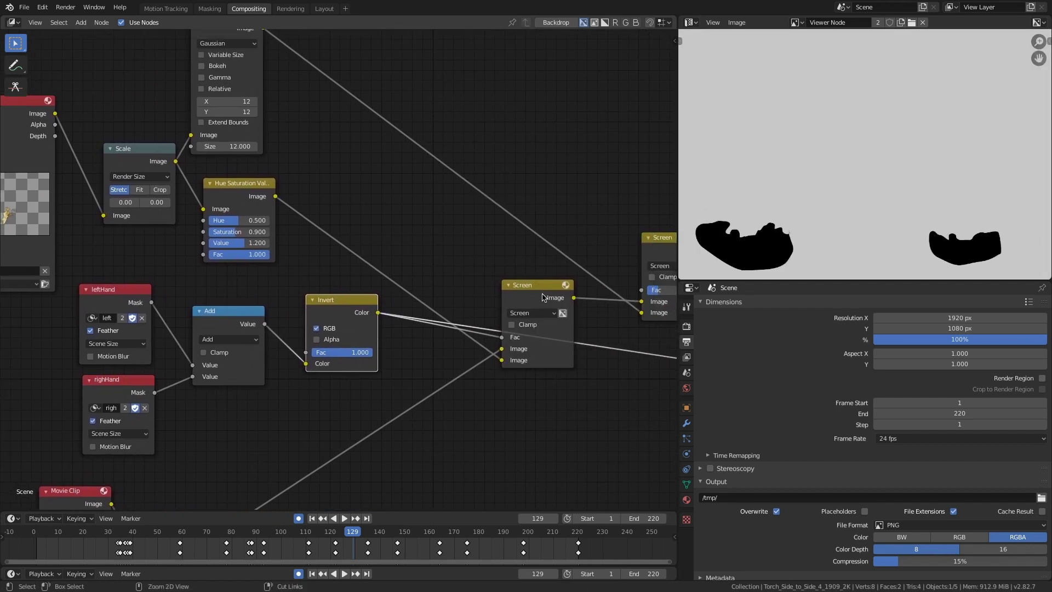
left_click(542, 297, "ctrl+shift")
scroll(587, 347, "down", 2)
middle_click_drag(587, 348, 425, 357)
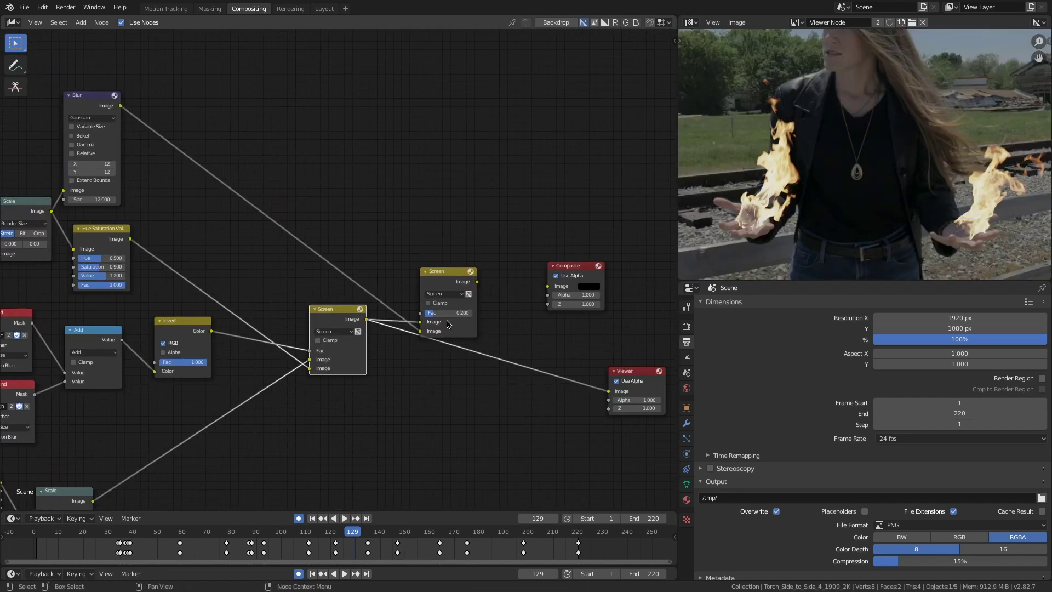
left_click(448, 325, "ctrl+shift")
middle_click_drag(319, 314, 328, 307)
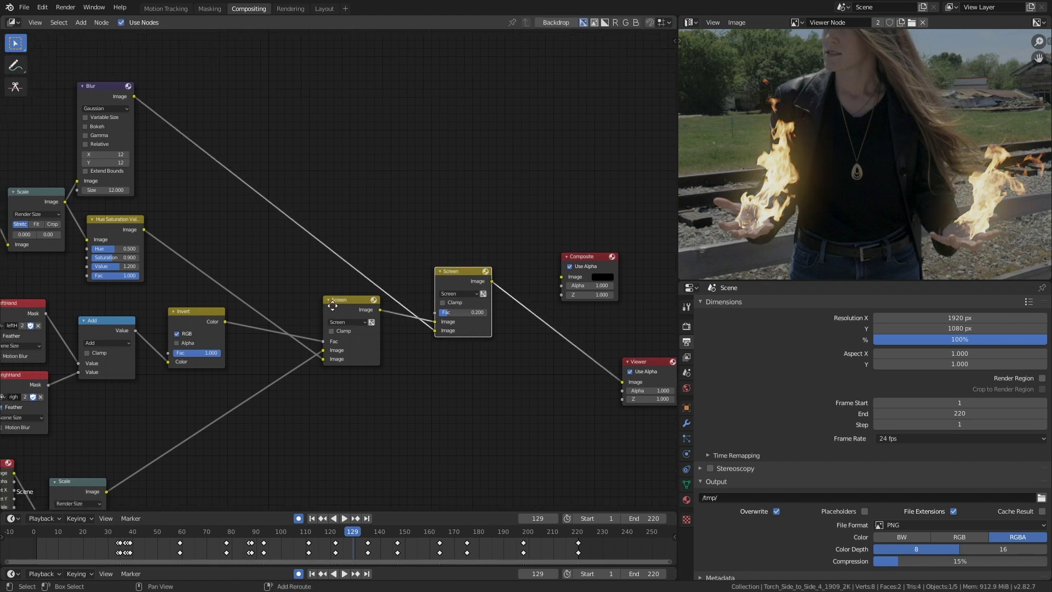
- Insert a Blur node between the Add and Invert nodes, with X and Y at 4 and Size at 6
scroll(319, 309, "up", 2)
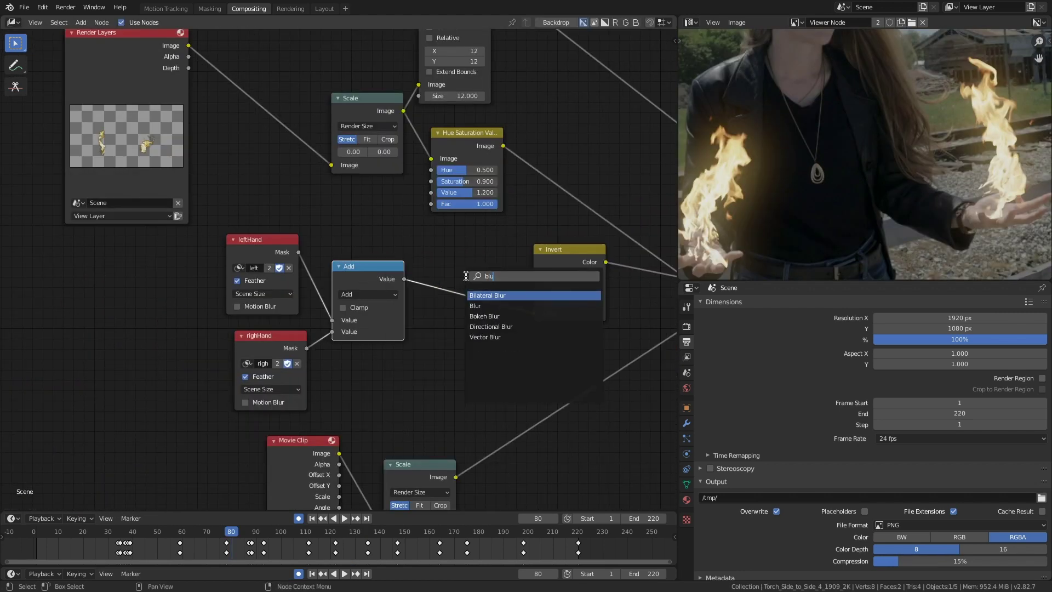
key("Down")
key("Return")
left_click(436, 249)
left_click(473, 340)
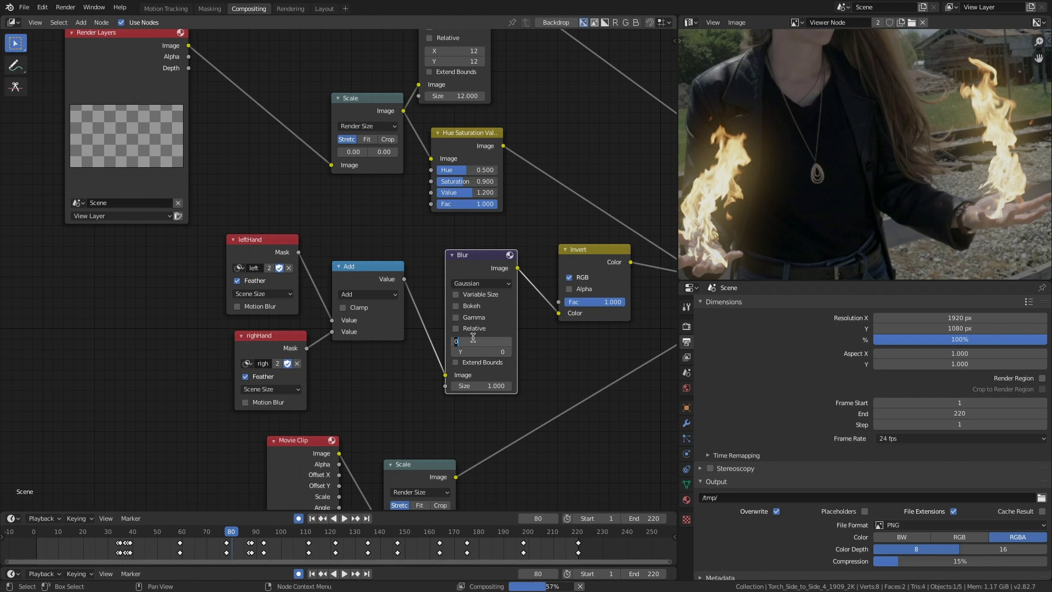
key("Tab")
type("6")
key("Return")
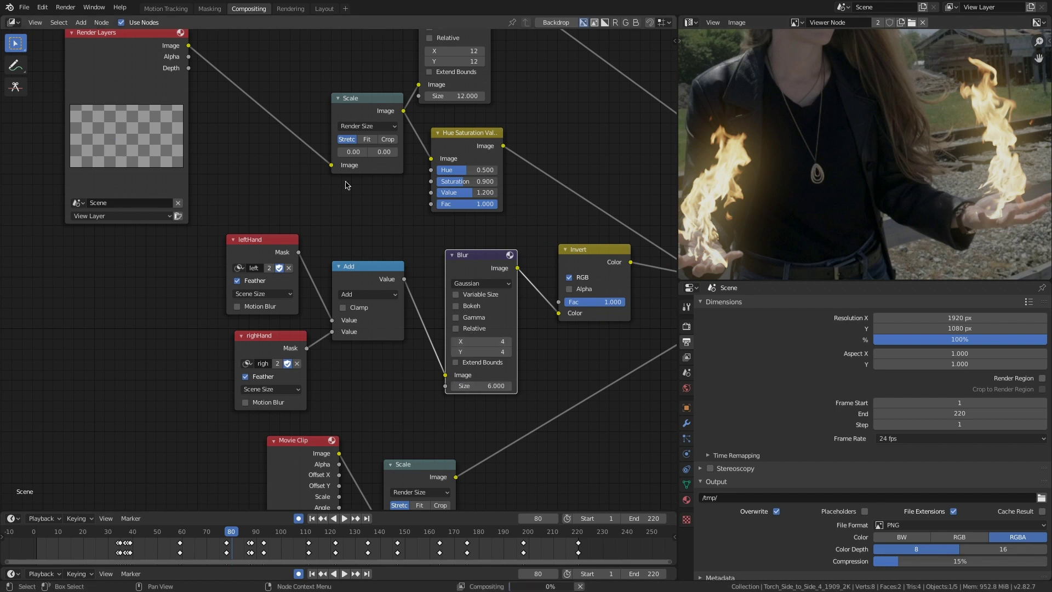
- Preview the blurred, inverted mask and the first Screen node's output, checking the softened mask edges around both hands
middle_click_drag(476, 329, 289, 345)
scroll(382, 306, "down", 6)
scroll(394, 301, "up", 2)
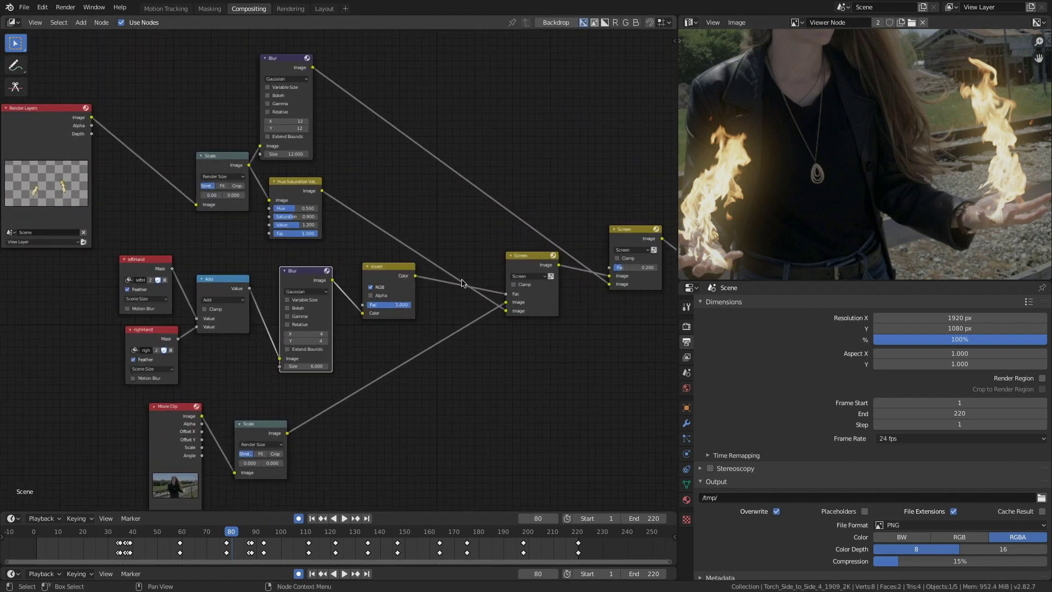
middle_click_drag(463, 283, 442, 294)
left_click(363, 285, "ctrl+shift")
scroll(767, 231, "down", 2)
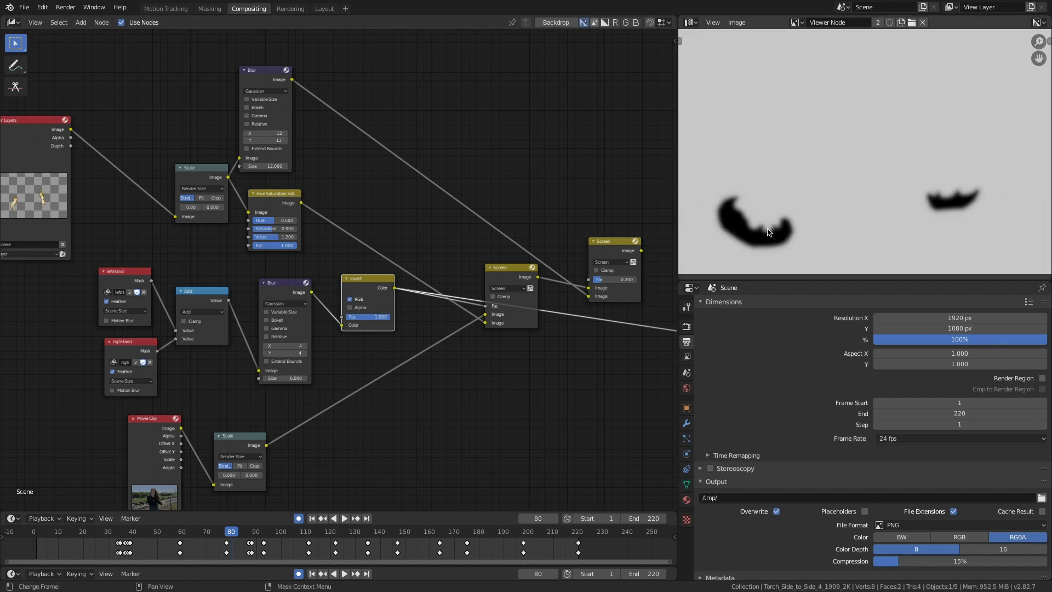
middle_click_drag(567, 277, 543, 284)
left_click(483, 282, "ctrl+shift")
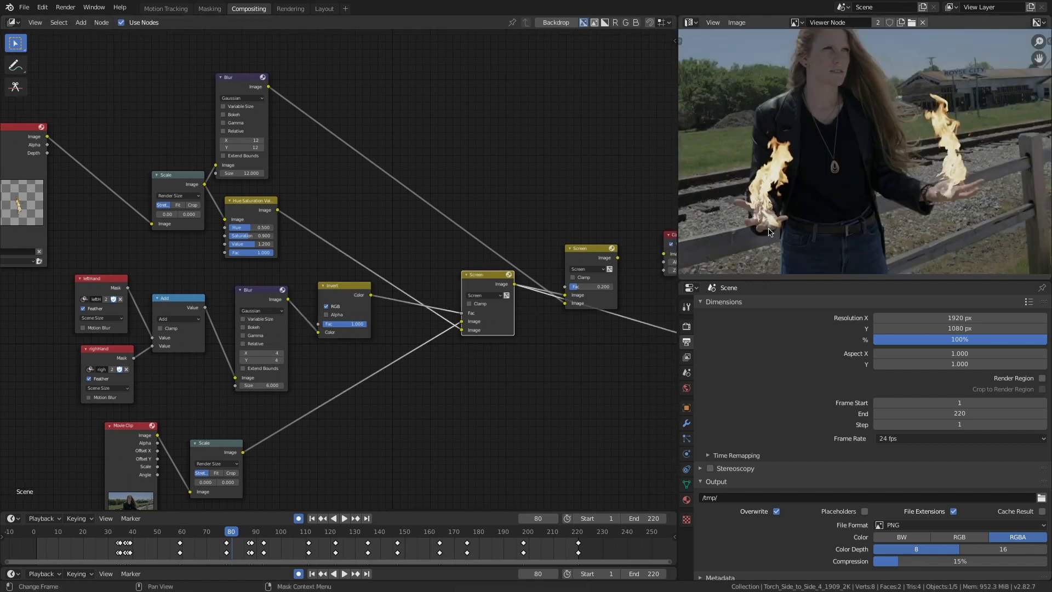
scroll(850, 187, "up", 4)
middle_click_drag(850, 187, 780, 209)
- Space out the Render Layers, mask, Movie Clip and footage Scale nodes, and enclose the fire nodes in a frame
left_click_drag(233, 172, 211, 175)
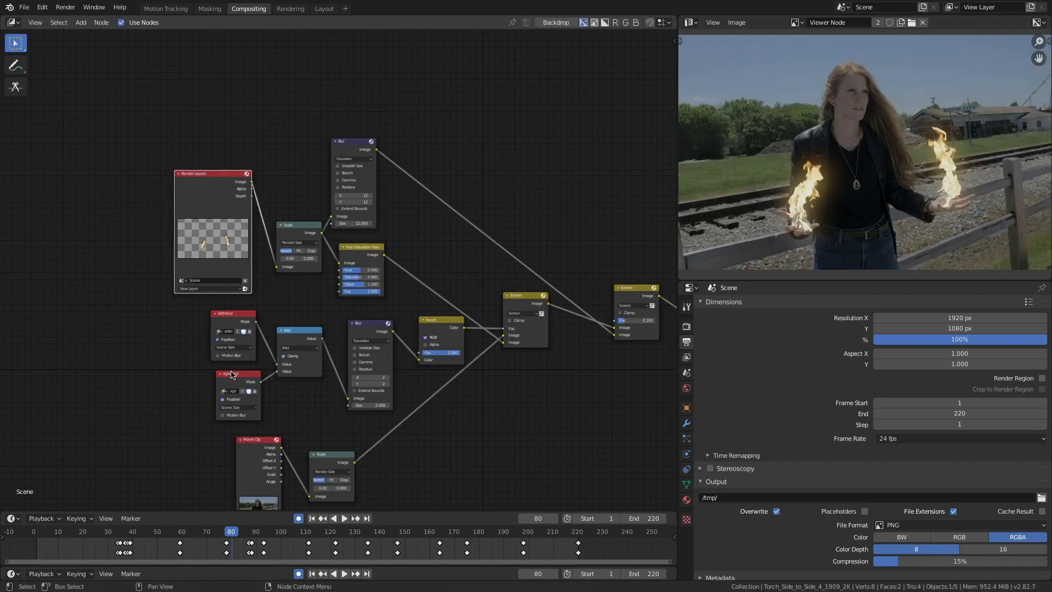
left_click_drag(234, 376, 212, 372)
left_click_drag(231, 315, 216, 312)
middle_click_drag(444, 308, 403, 324)
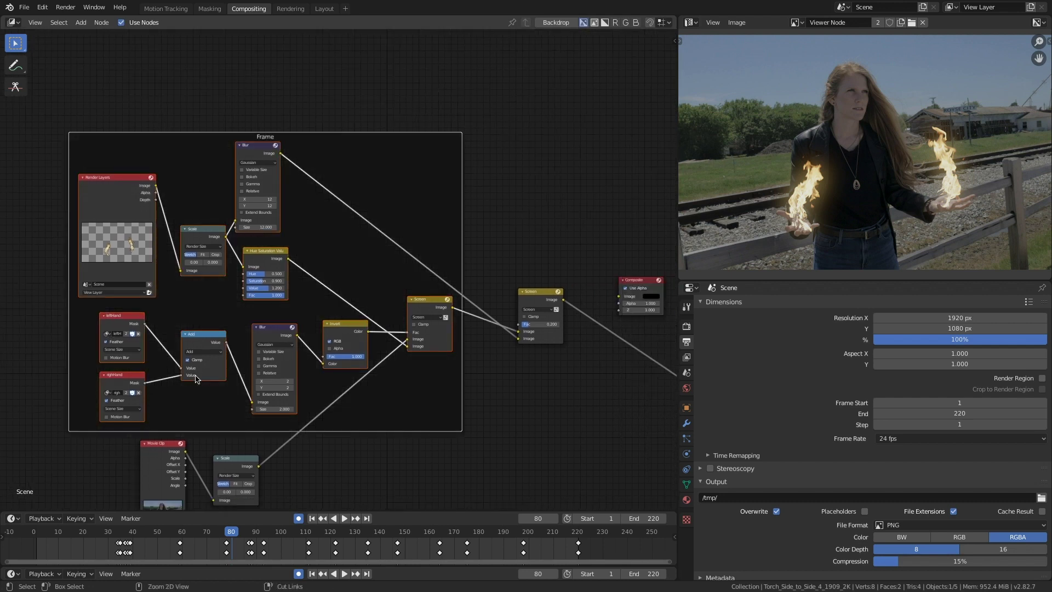
scroll(280, 398, "up", 1)
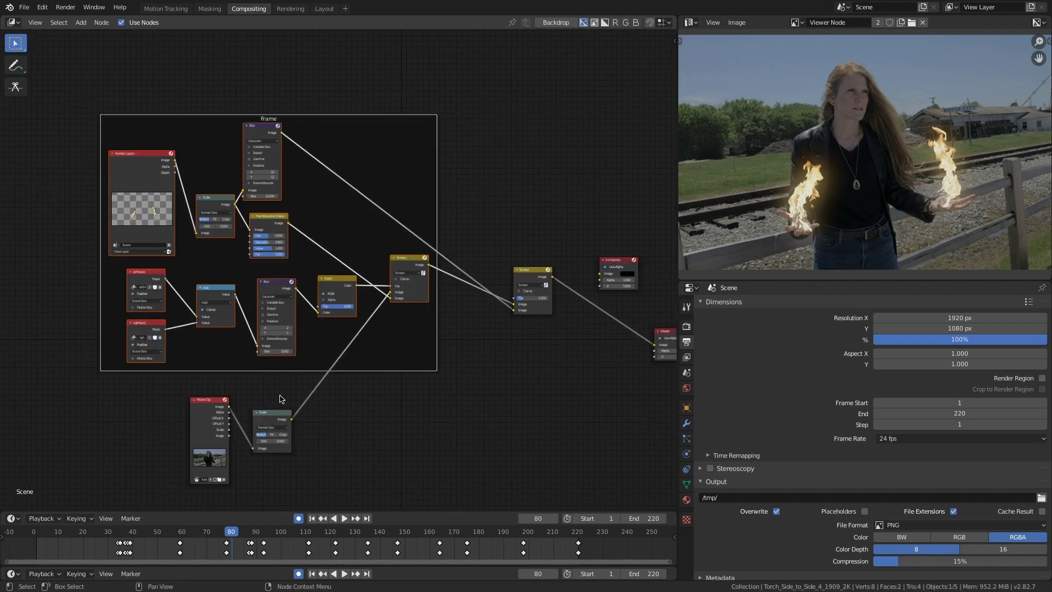
left_click_drag(210, 405, 171, 410)
left_click_drag(274, 421, 232, 417)
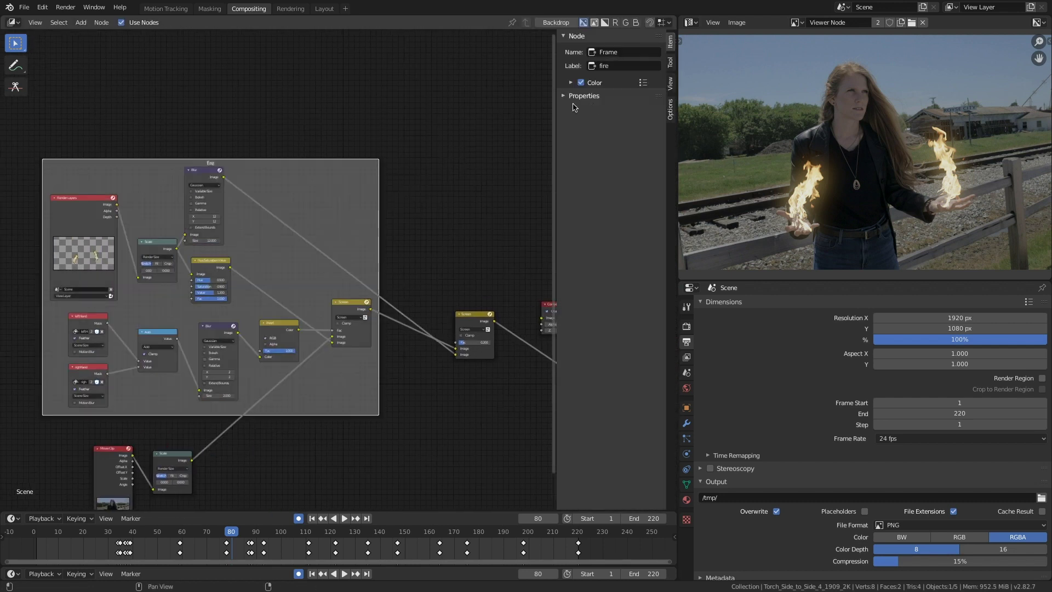
- Label the frame around the fire nodes "fire" and give it a dark yellow custom color
left_click(571, 82)
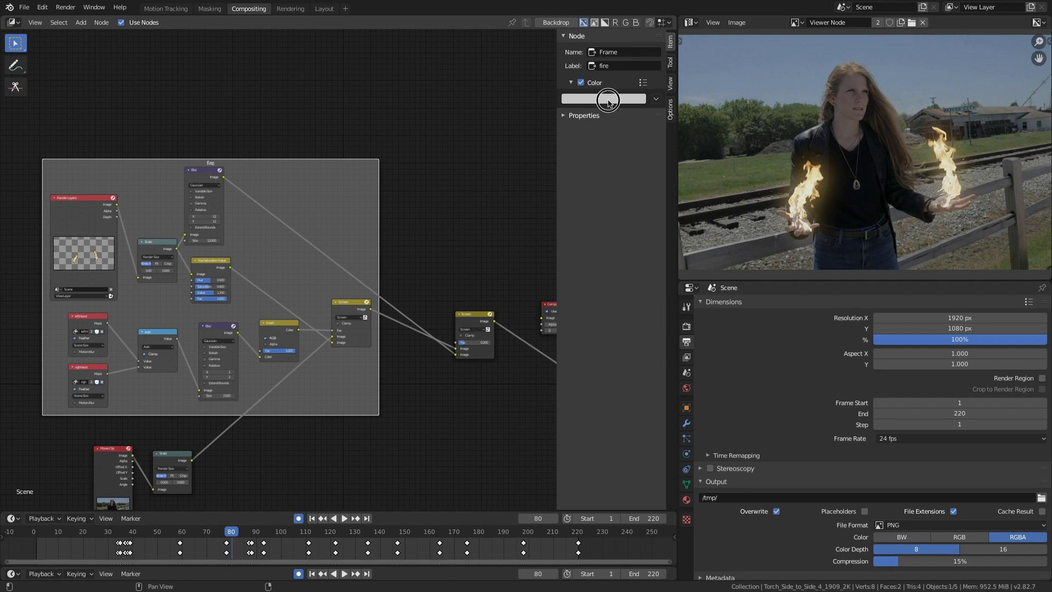
left_click(603, 99)
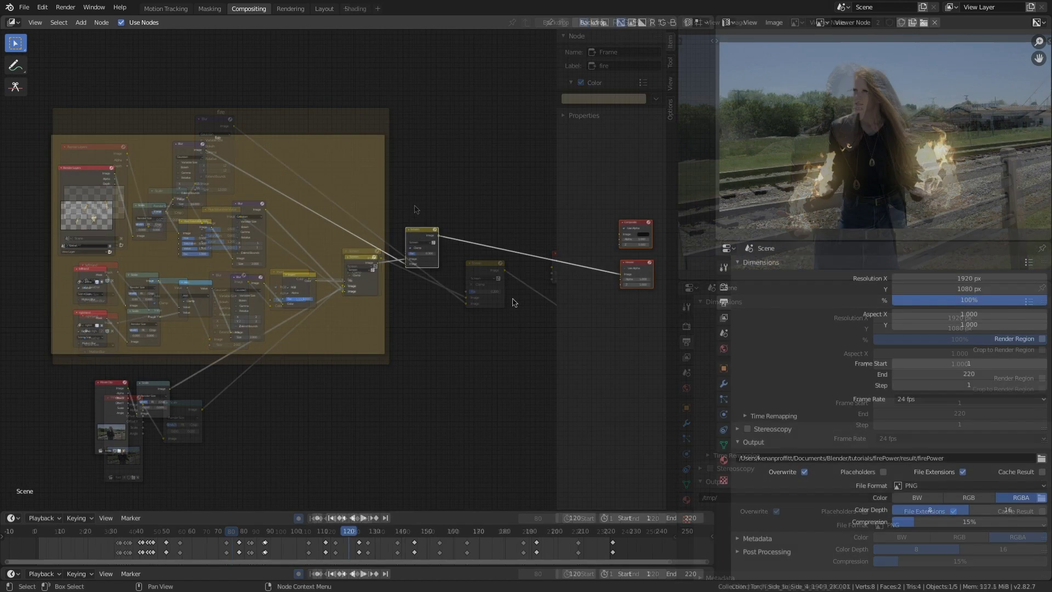
- Insert a Mix node between the second Screen node and the Viewer node
key("shift+a")
left_click(514, 302)
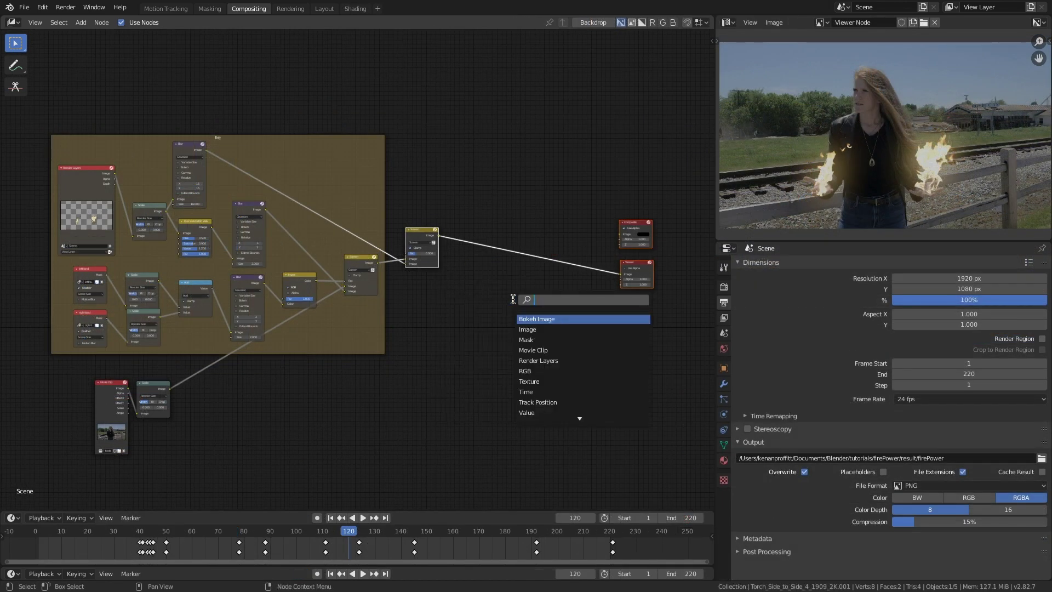
type("mix")
key("Return")
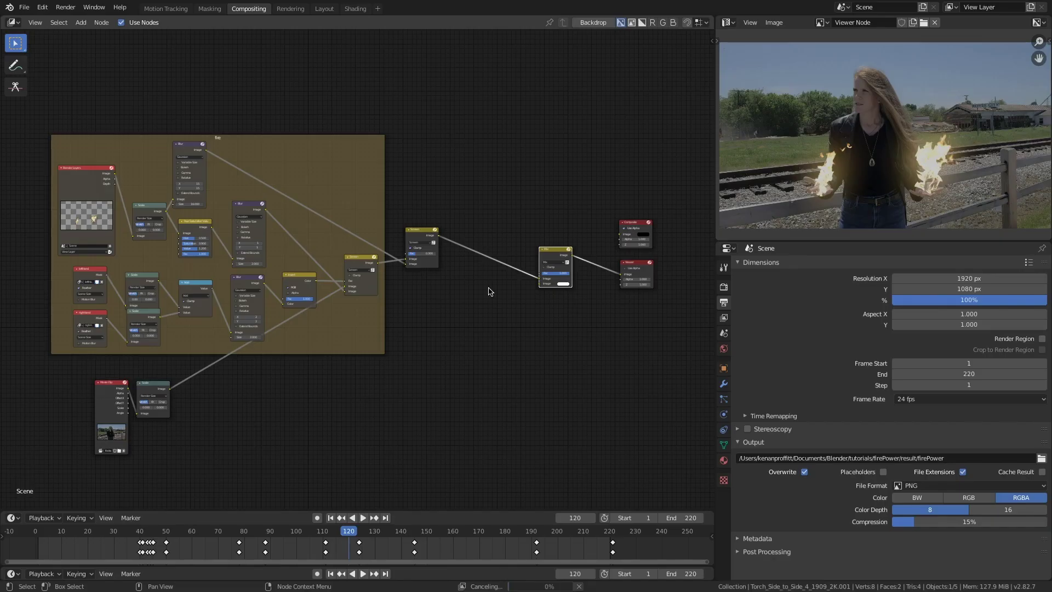
- Add a light orange RGB node, connect it to the Mix node's second image input, and set the blend mode to Soft Light
left_click(489, 288)
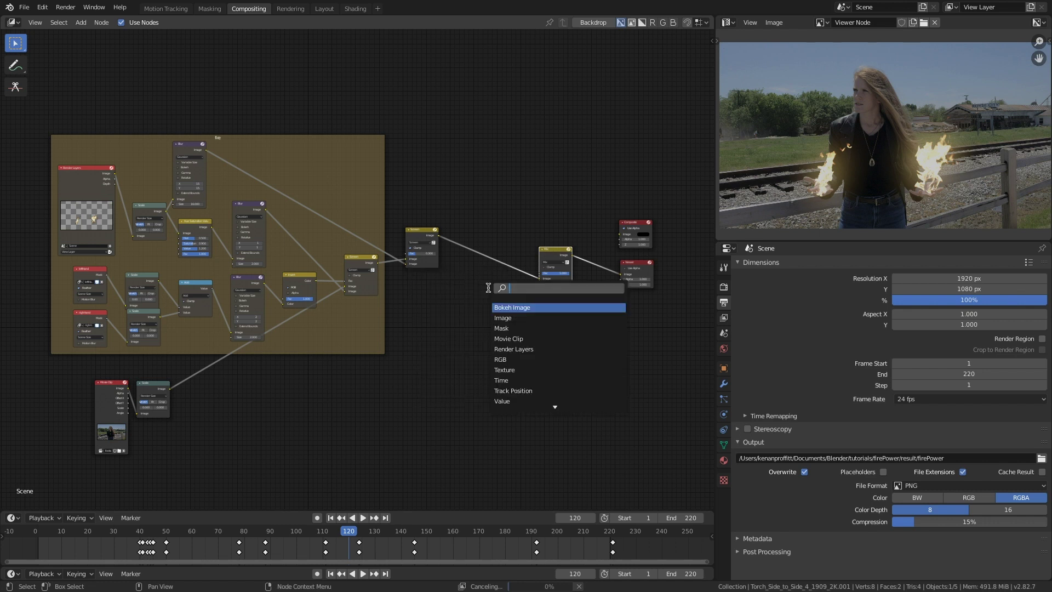
type("rgb")
key("Return")
left_click(496, 301)
scroll(402, 402, "up", 5)
left_click_drag(402, 401, 439, 404)
middle_click_drag(406, 394, 404, 299)
left_click_drag(370, 355, 366, 350)
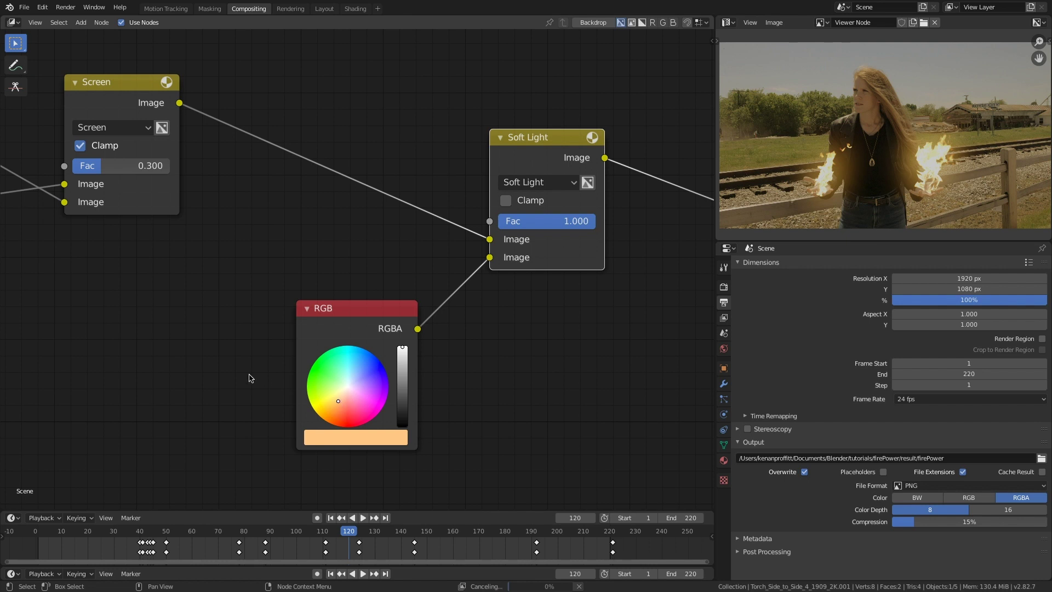
middle_click_drag(241, 369, 257, 356)
scroll(256, 356, "down", 3)
scroll(271, 342, "up", 1)
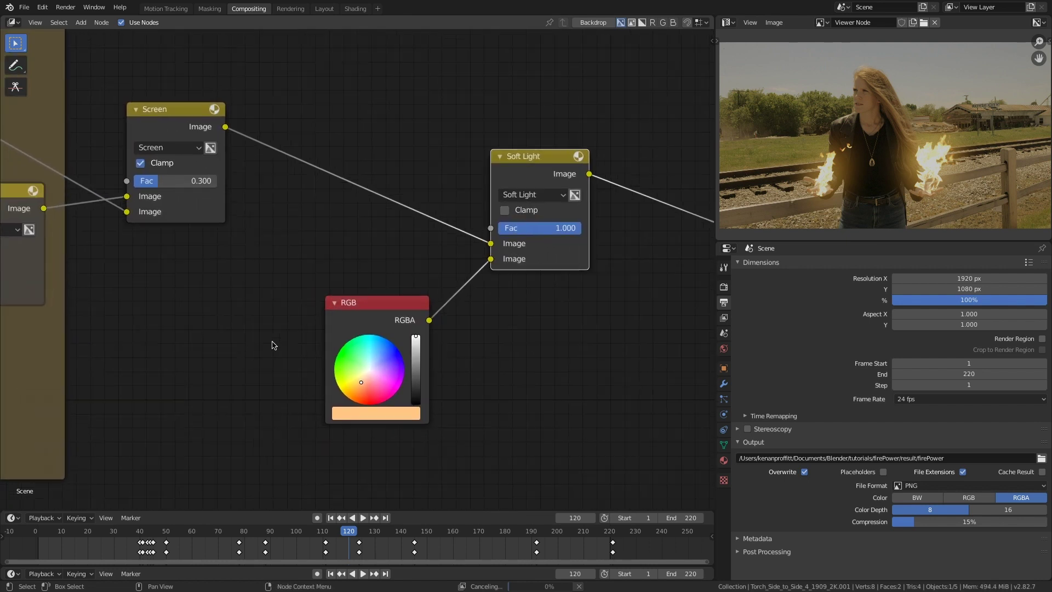
left_click_drag(367, 311, 372, 318)
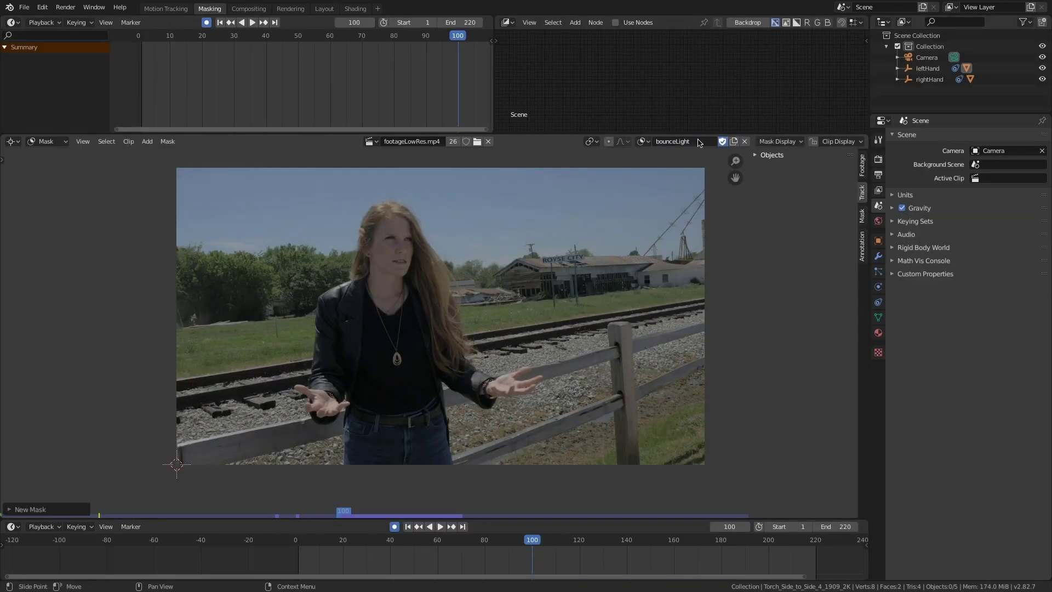
- In the bounceLight mask at frame 100, draw a closed outline around the woman's head, jacket, arms and waist
mouse_move(381, 217)
left_mouse_down("ctrl")
mouse_move(400, 227)
mouse_move(400, 212)
left_mouse_up("ctrl")
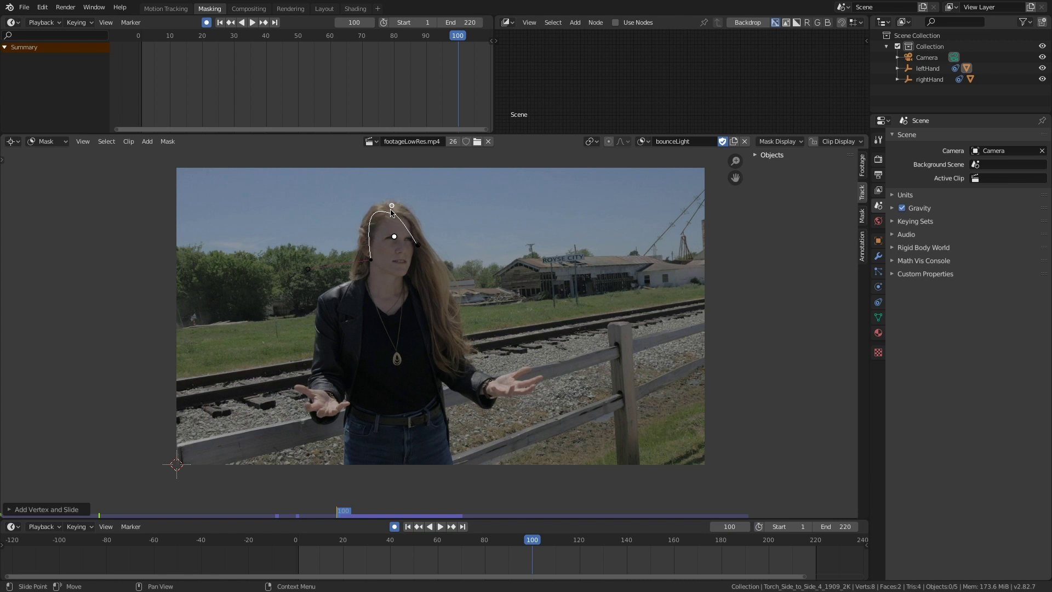
left_click(362, 263, "ctrl")
left_click_drag(345, 292, 330, 295, "ctrl")
left_click_drag(363, 264, 363, 248)
left_click(327, 303)
left_click(320, 363, "ctrl")
left_click(338, 388, "ctrl")
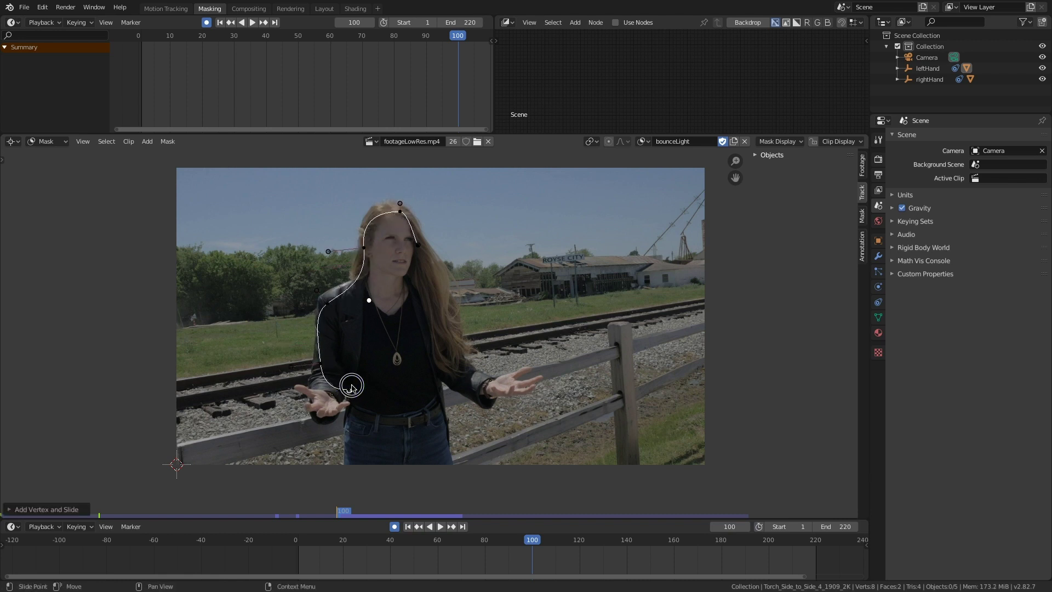
left_click(350, 386, "ctrl")
left_click(378, 423, "ctrl")
left_click(436, 411, "ctrl")
left_click(478, 378, "ctrl")
key("alt+c")
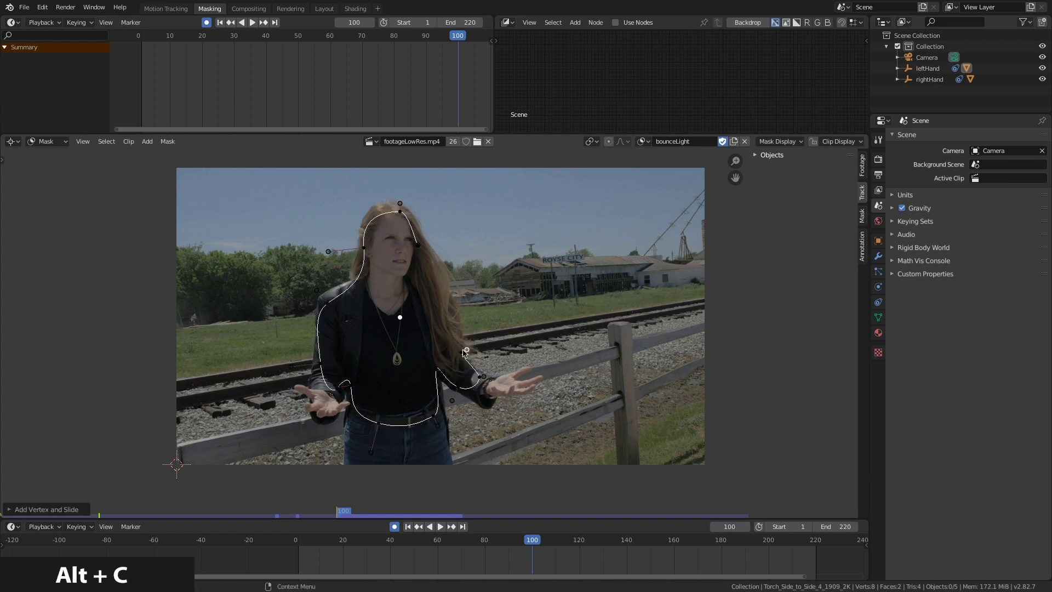
- Adjust the bounceLight outline's points along the woman's head and hair
left_click_drag(419, 246, 442, 239)
left_click(402, 212)
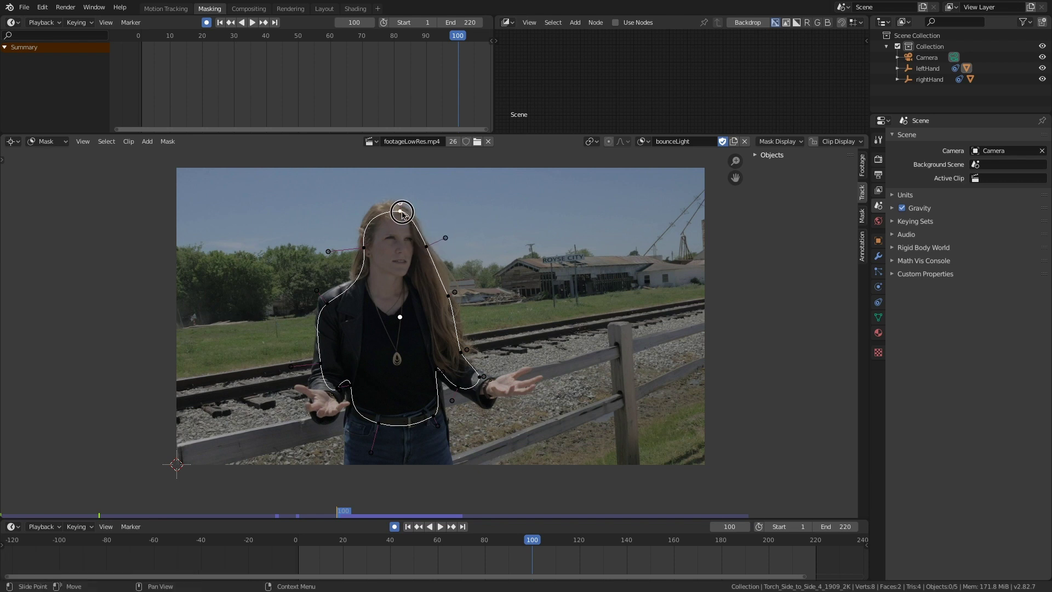
middle_click_drag(447, 299, 443, 292)
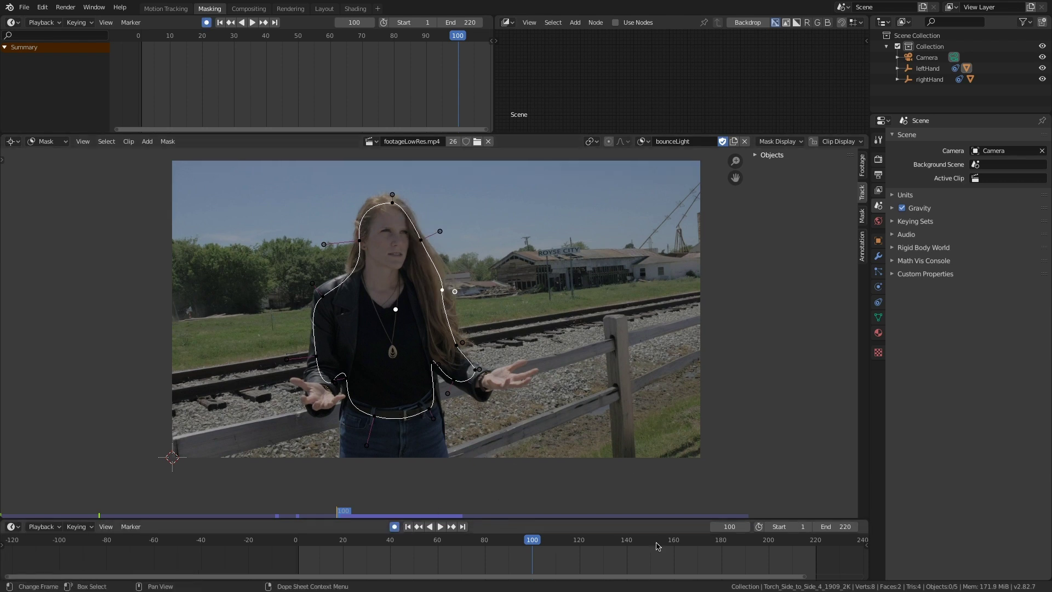
- Move and reshape the bounceLight mask to follow the woman's body at frames 110 and 120
left_click_drag(730, 527, 734, 527)
key("a")
key("g")
left_click(329, 293)
left_click_drag(329, 293, 337, 285)
left_click_drag(321, 353, 325, 353)
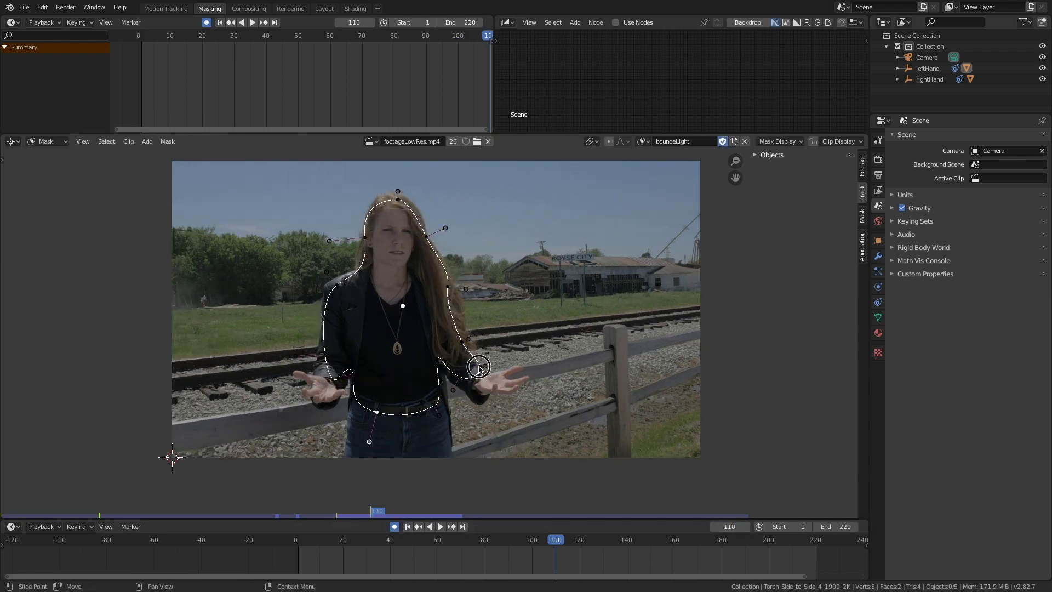
key("Up")
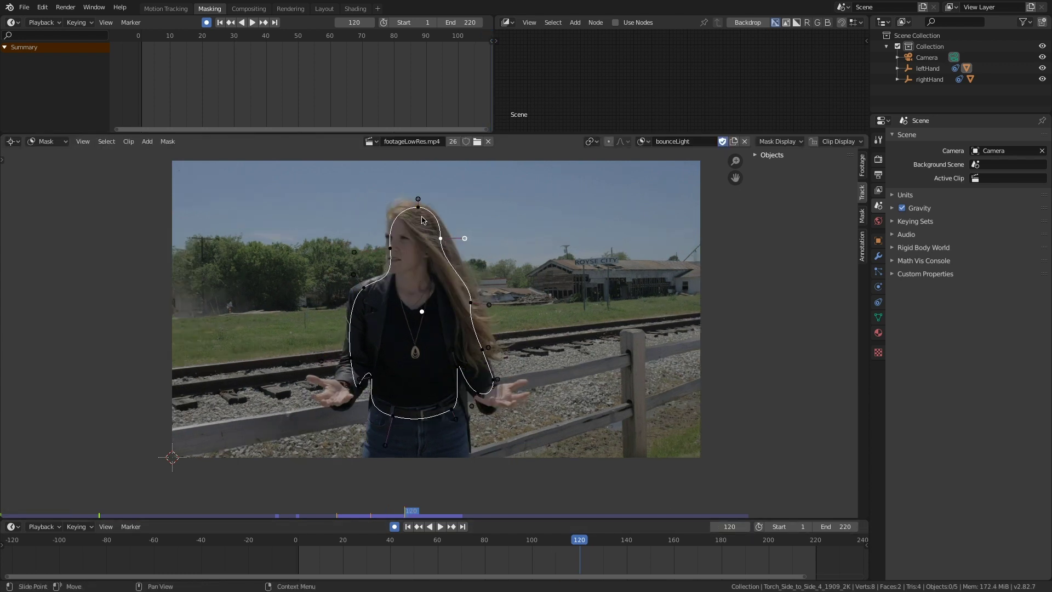
- At frame 130, move the bounceLight mask onto the woman and adjust its shoulder and head points
left_click_drag(729, 526, 735, 526)
key("a")
key("g")
left_click(539, 374)
left_click_drag(337, 286, 337, 282)
left_click_drag(363, 248, 365, 250)
left_click_drag(390, 207, 385, 205)
left_click(411, 236)
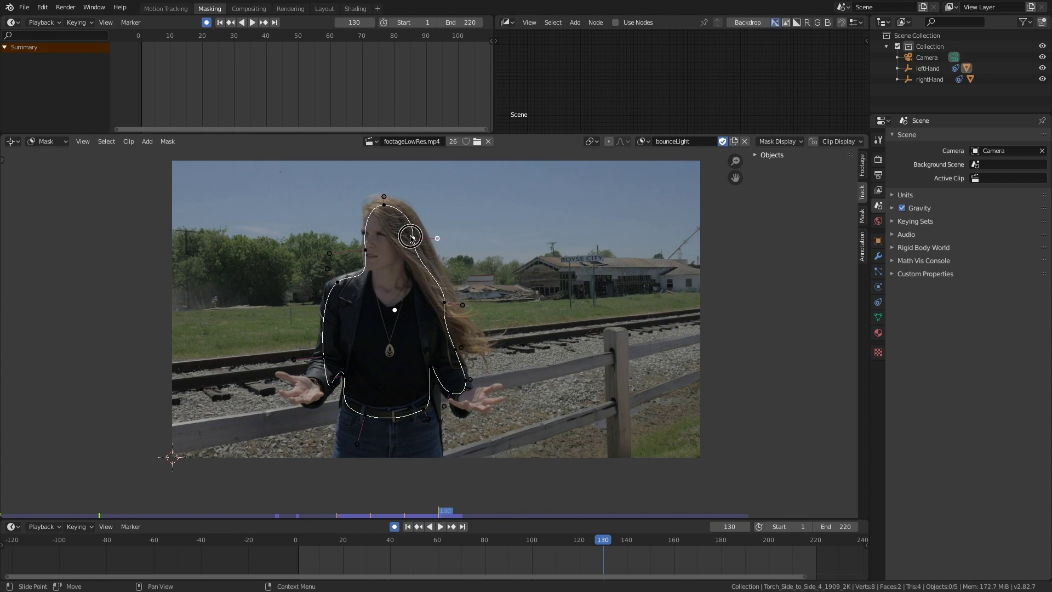
- Go back to an earlier frame and move the whole bounceLight mask to match the woman's position
left_click_drag(583, 549, 559, 541)
key("a")
key("g")
left_click(465, 336)
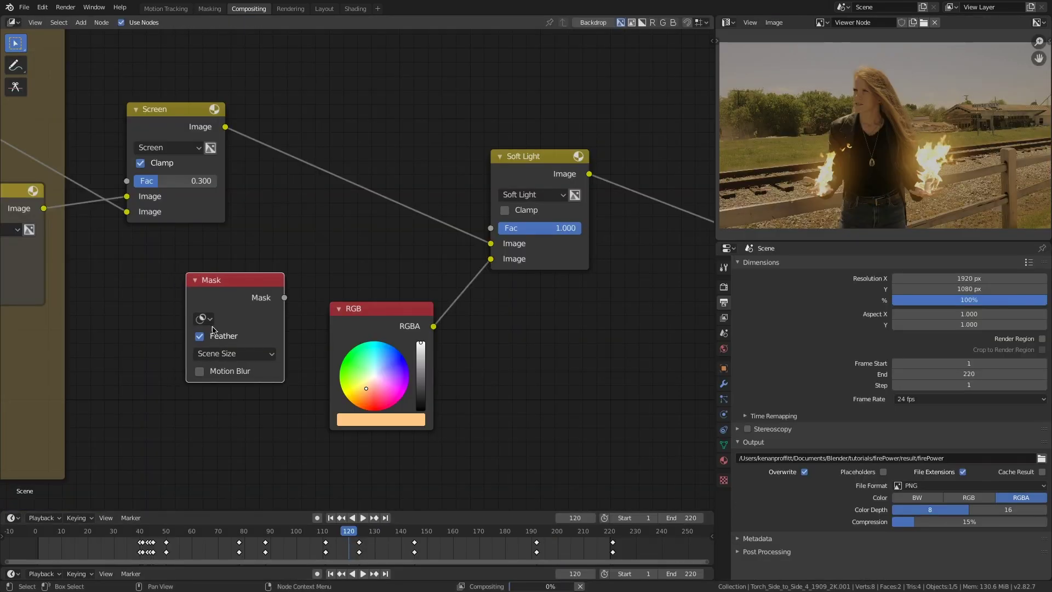
- Assign the bounceLight mask to the new Mask node, connect it to the Soft Light node's Fac input, and tidy the nearby nodes
left_click(204, 319)
left_click(246, 336)
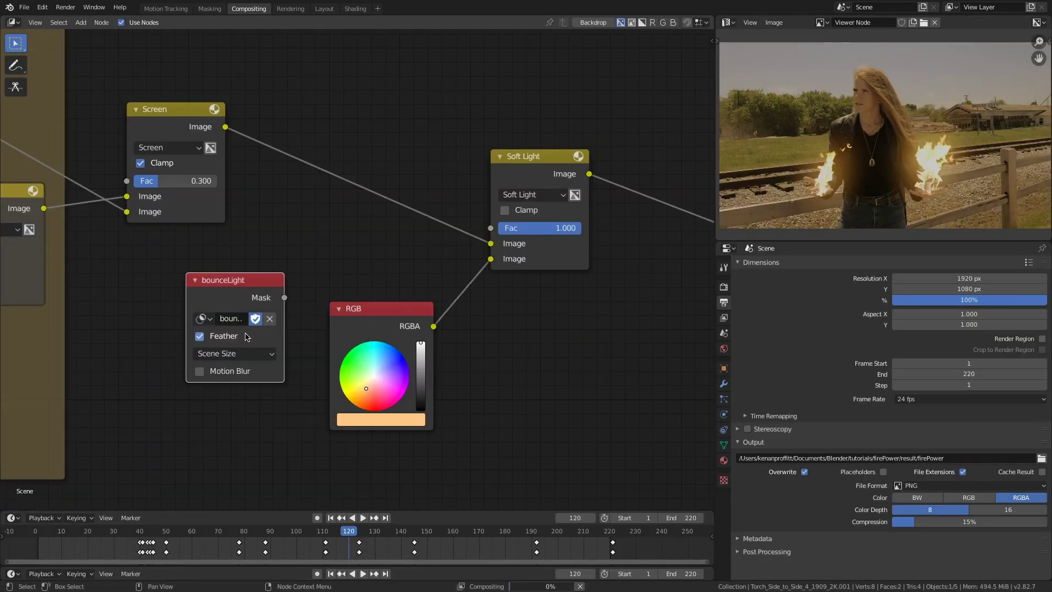
left_click_drag(284, 297, 491, 228)
left_click_drag(395, 309, 383, 330)
left_click_drag(543, 157, 541, 158)
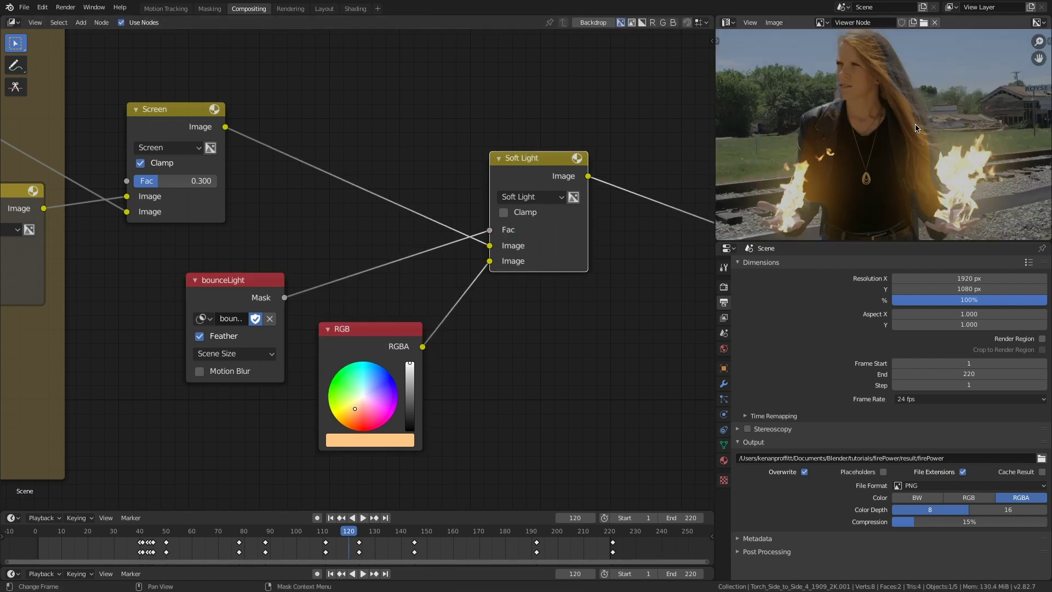
- Insert a Blur node with X, Y and size all set to 10 between the bounceLight mask and the Soft Light node's Fac input
key("shift+a")
type("blur")
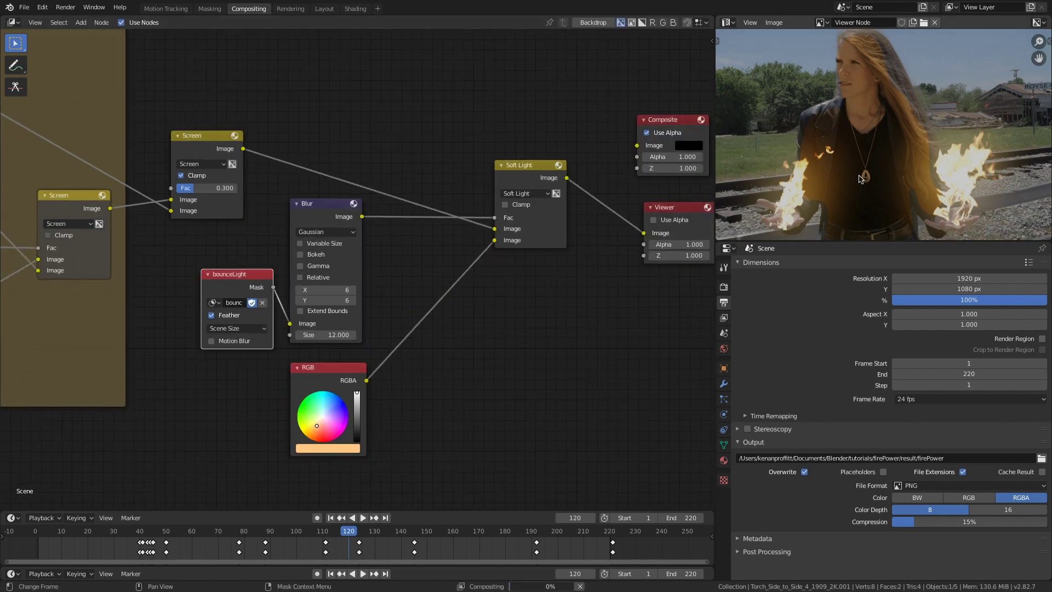
scroll(867, 106, "down", 1)
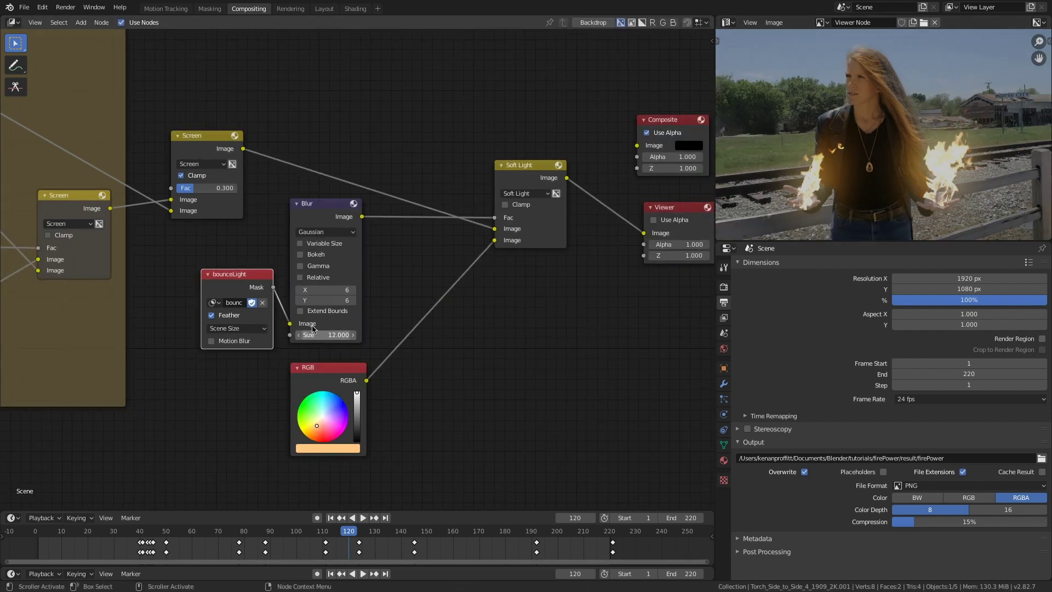
left_click(332, 210, "ctrl+shift")
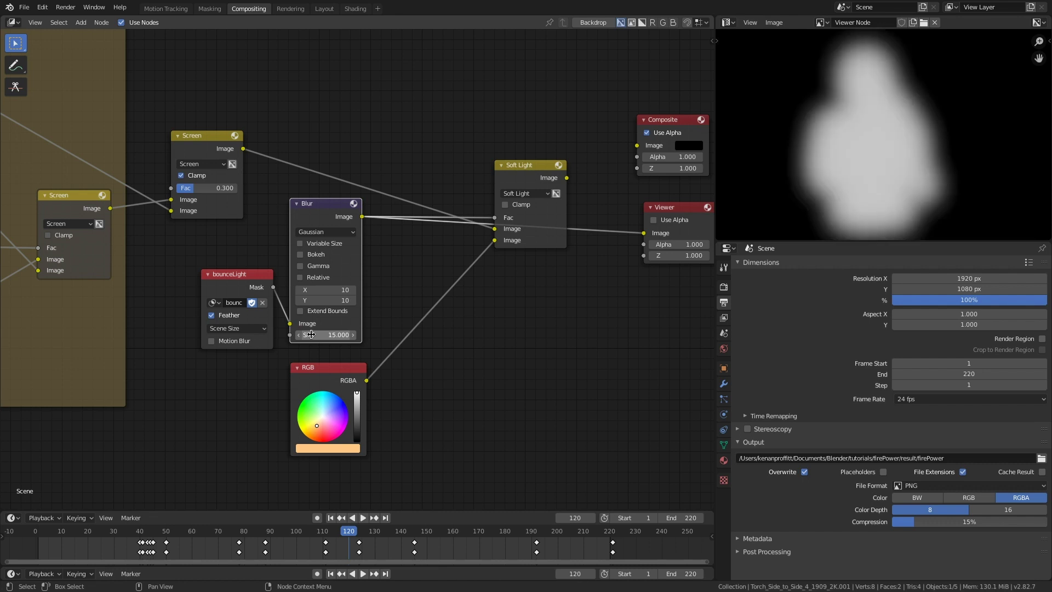
left_click(543, 169, "ctrl+shift")
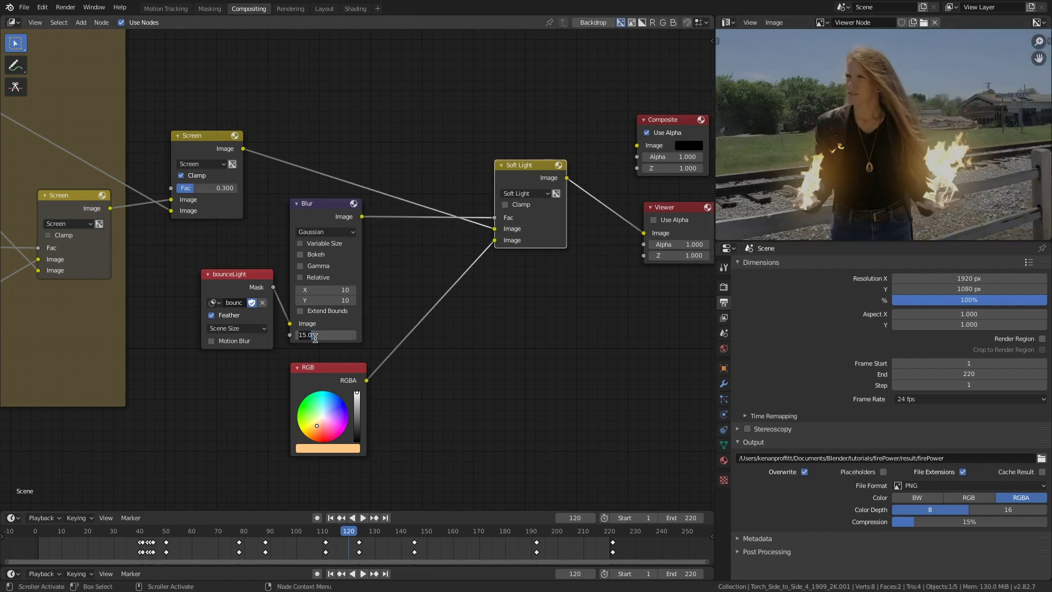
- Move the Composite and Viewer nodes farther from the Soft Light node and insert a Color Balance node between Soft Light and Viewer
scroll(519, 232, "down", 5)
middle_click_drag(519, 232, 500, 268)
left_click_drag(554, 263, 663, 273)
left_click_drag(565, 202, 675, 188)
scroll(345, 190, "down", 2)
key("shift+a")
type("scol")
key("Return")
left_click(469, 241)
scroll(540, 266, "up", 8)
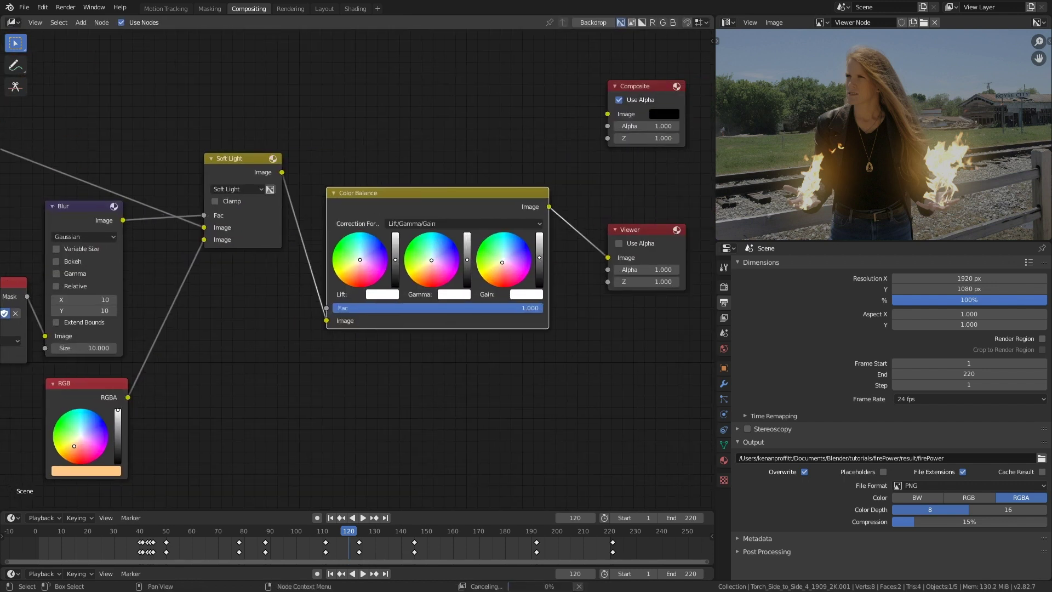
- Tint the Color Balance lift faintly blue and add a Glare node after it, feeding both the Viewer and Composite nodes
middle_click_drag(561, 300, 415, 338)
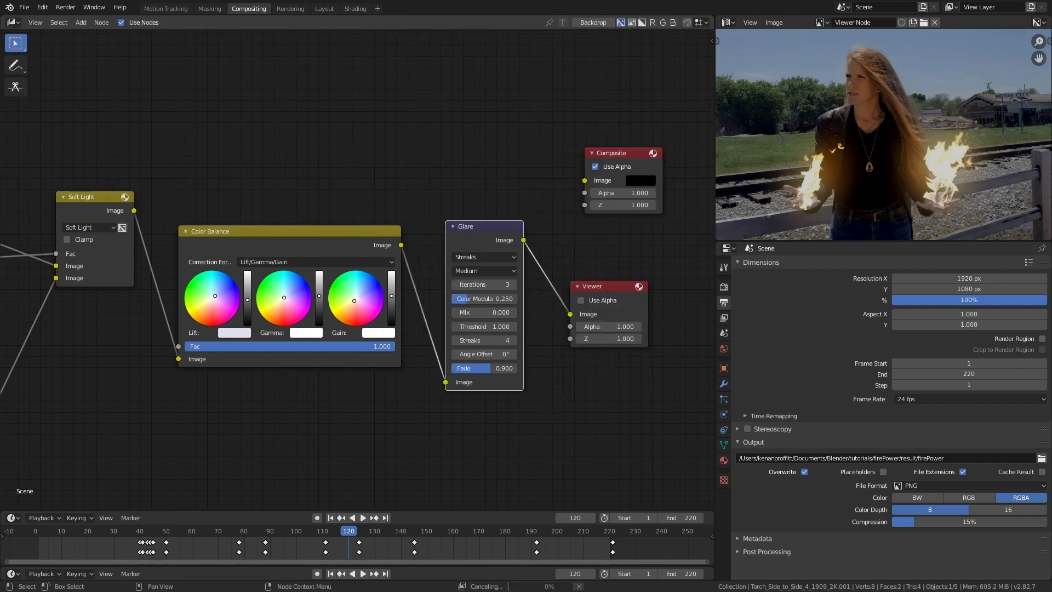
left_click_drag(523, 240, 584, 181)
left_click_drag(632, 155, 626, 157)
scroll(866, 163, "down", 1)
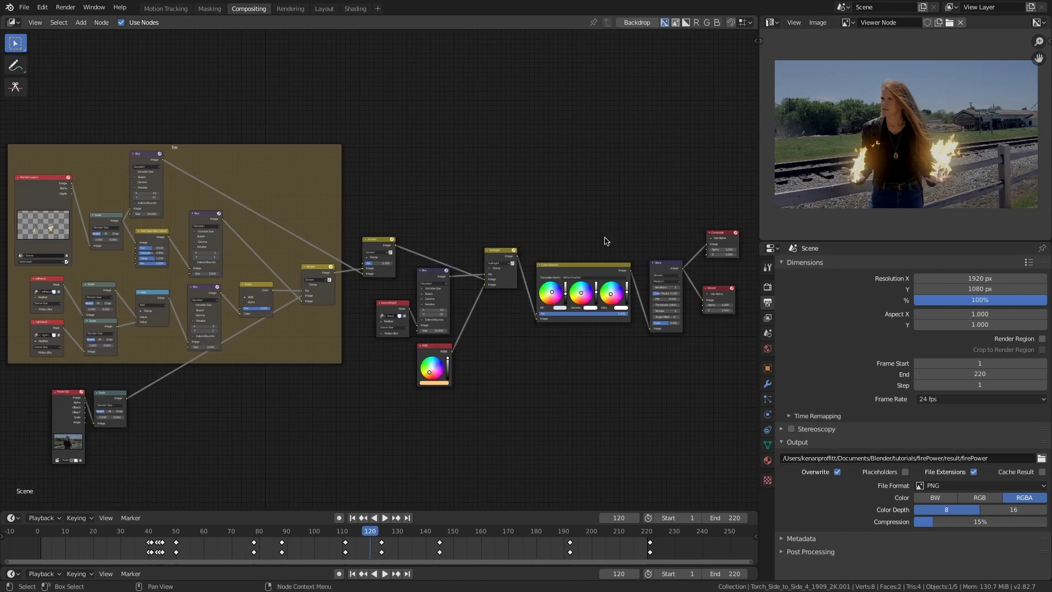
middle_click_drag(605, 241, 607, 240, "shift")
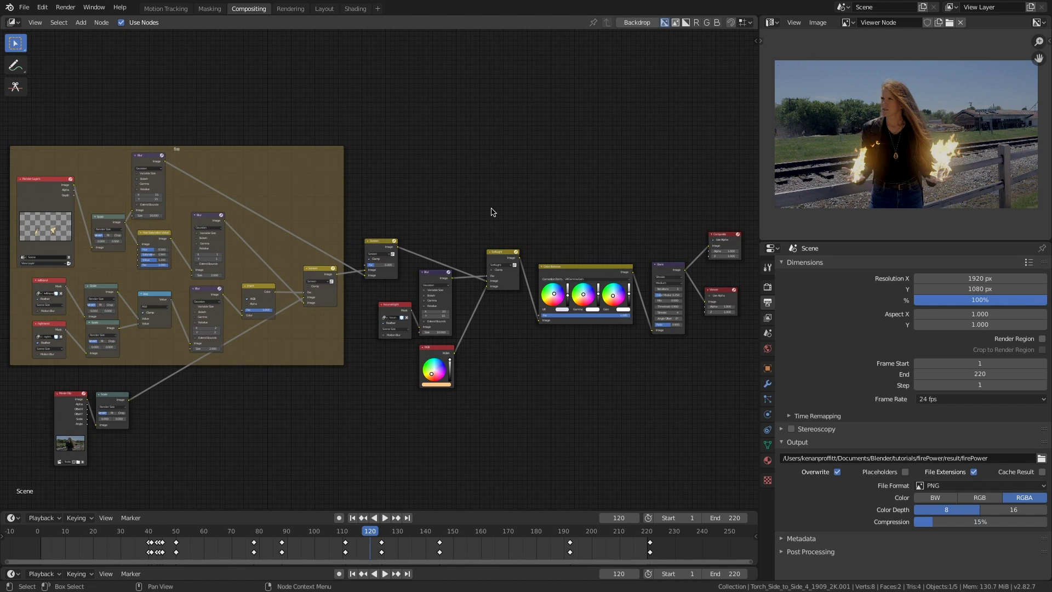